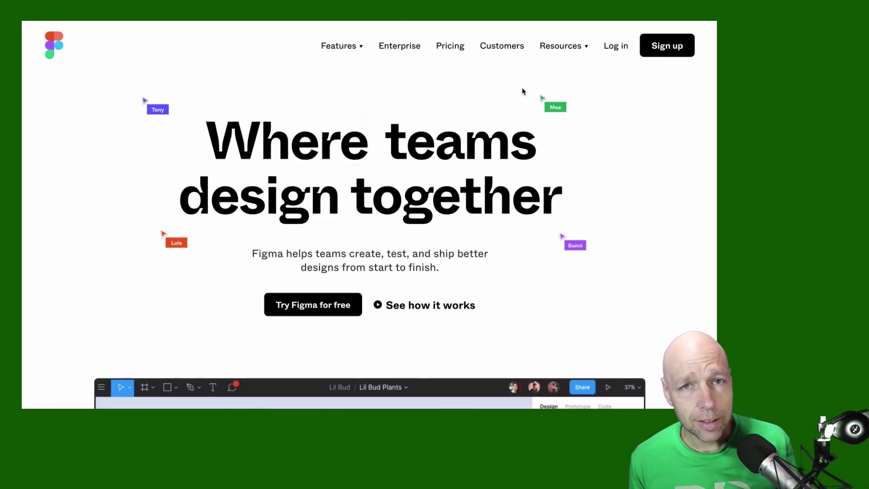
key("super")
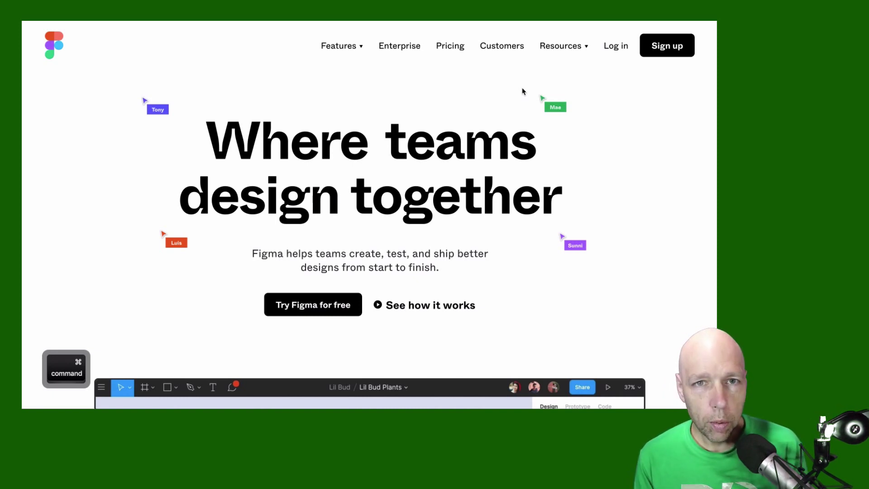
key("super+r")
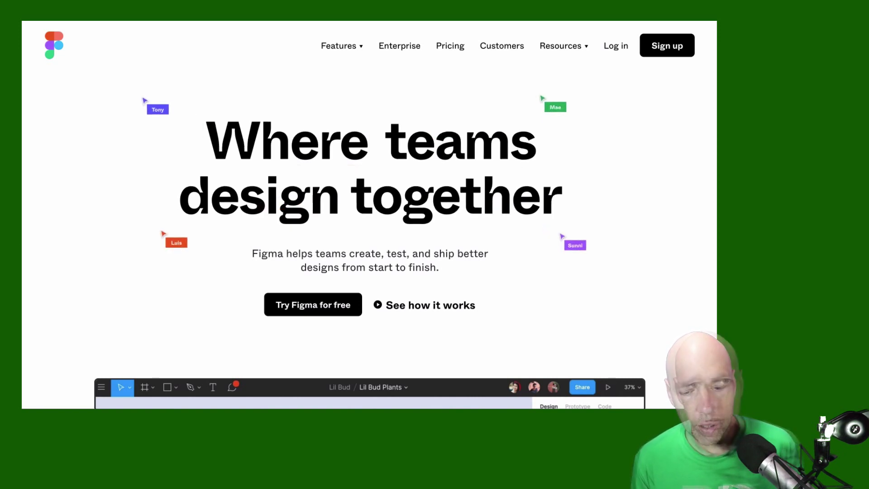
key("super+r")
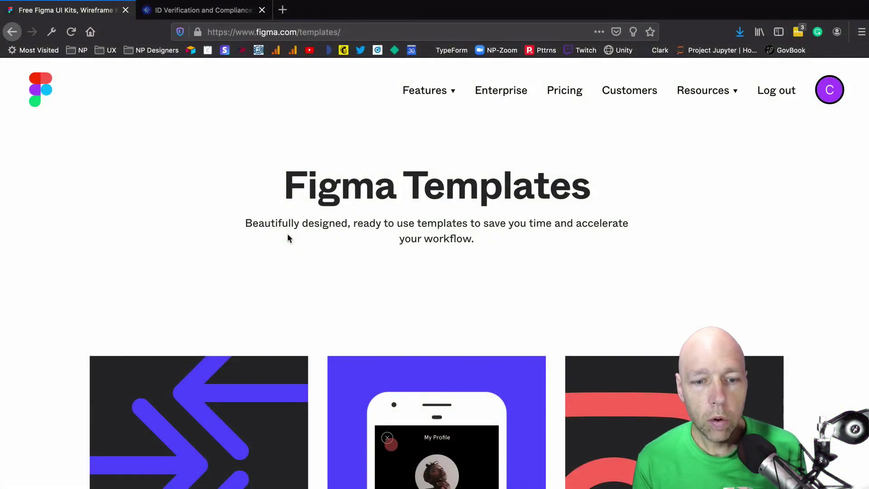
- Open the Wireframe kits template from the Figma Templates gallery
scroll(398, 421, "down", 15)
scroll(402, 422, "down", 18)
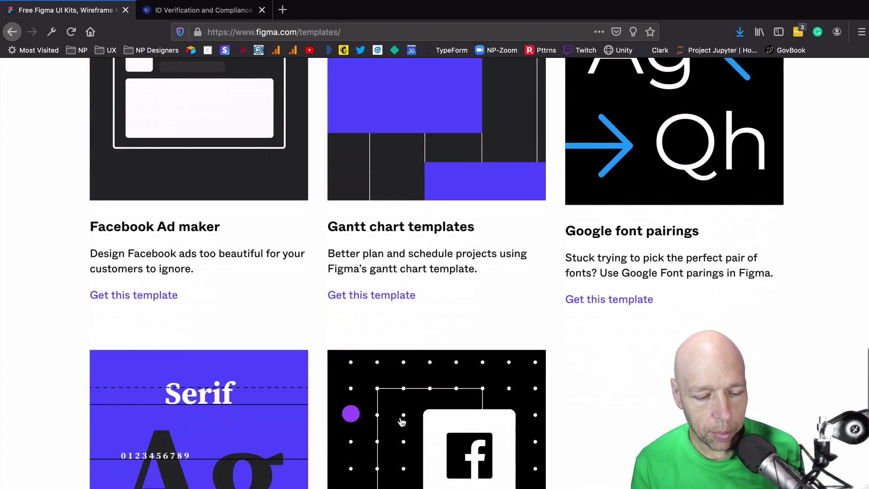
scroll(401, 421, "down", 4)
scroll(401, 422, "up", 13)
scroll(402, 422, "down", 2)
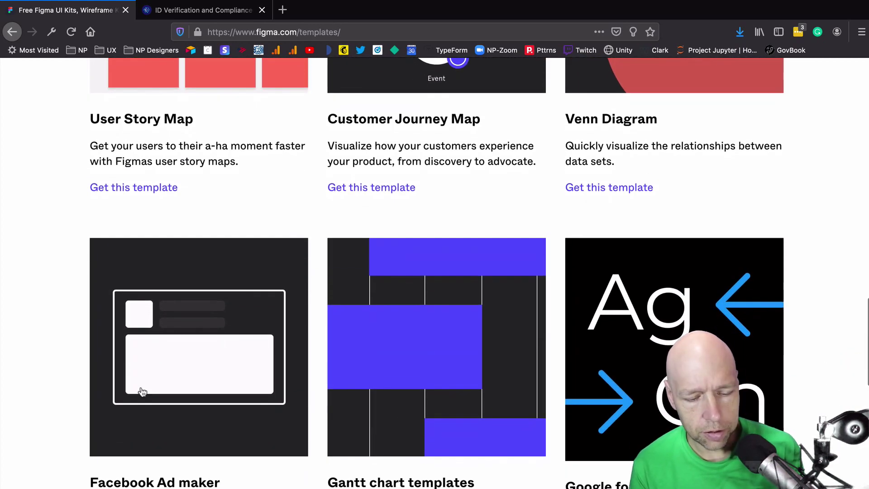
scroll(147, 386, "up", 10)
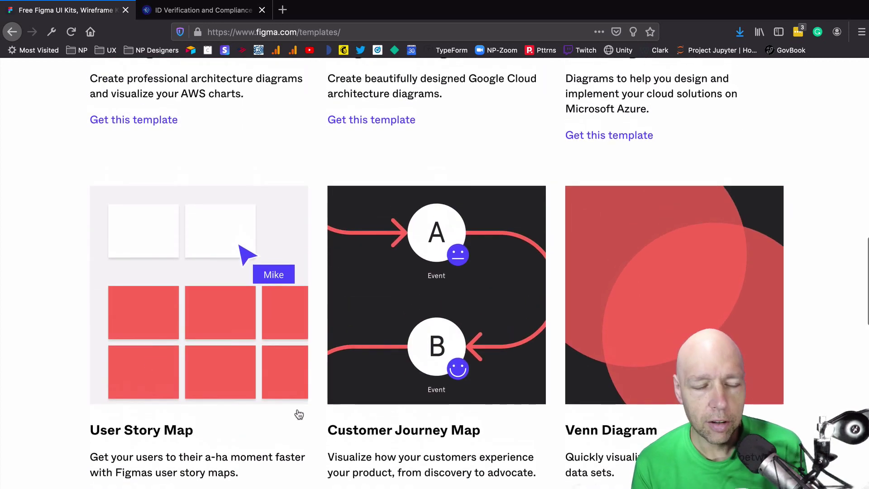
scroll(359, 481, "up", 20)
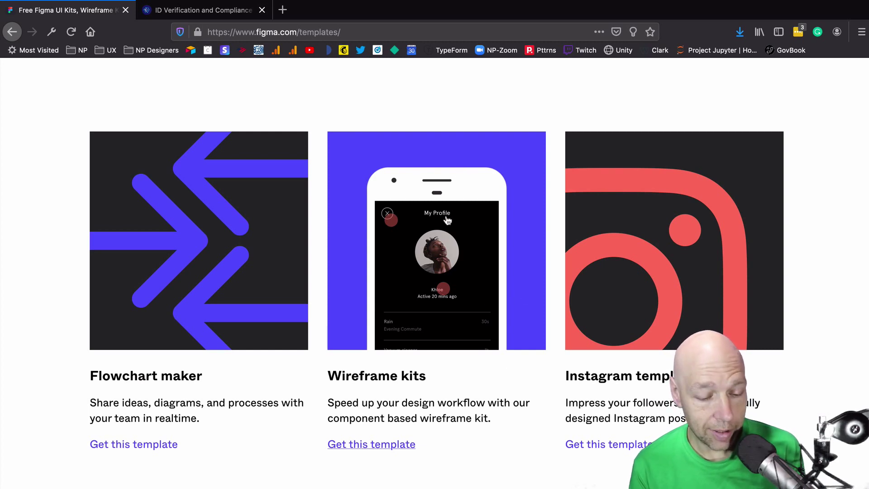
left_click(392, 453)
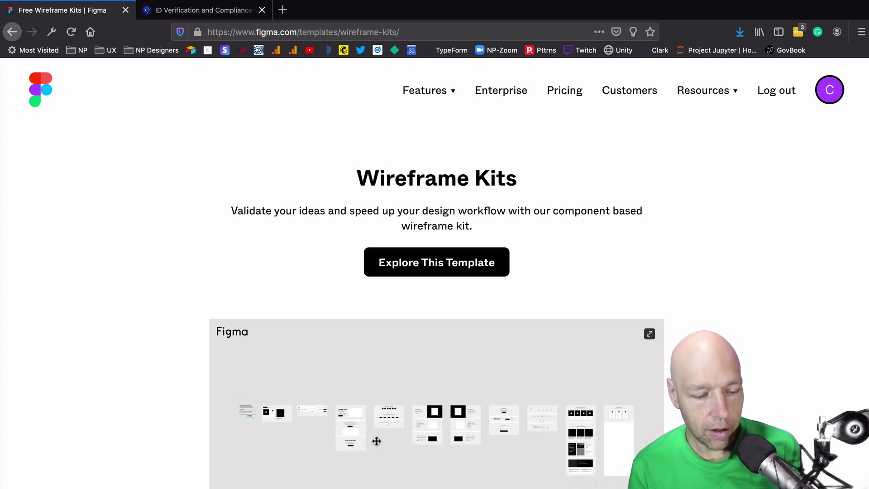
- Get the free copy of the wireframe kit template from its Interactive wireframes section
scroll(482, 394, "down", 10)
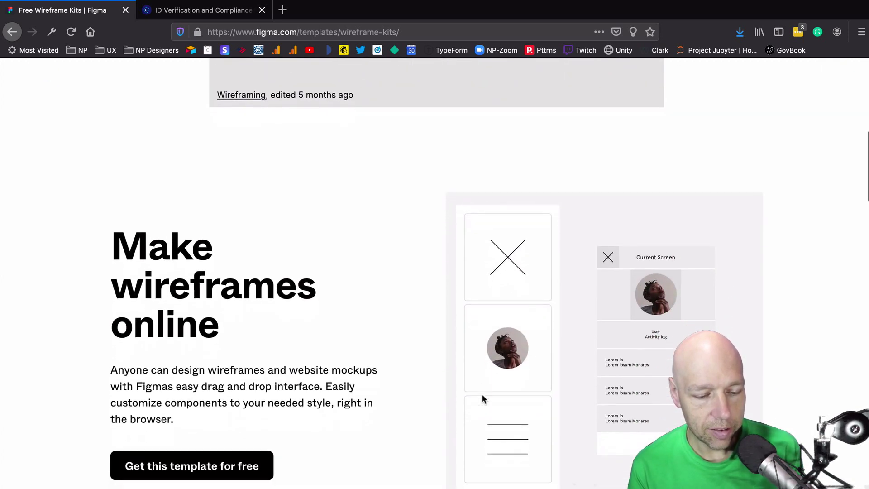
scroll(483, 398, "down", 13)
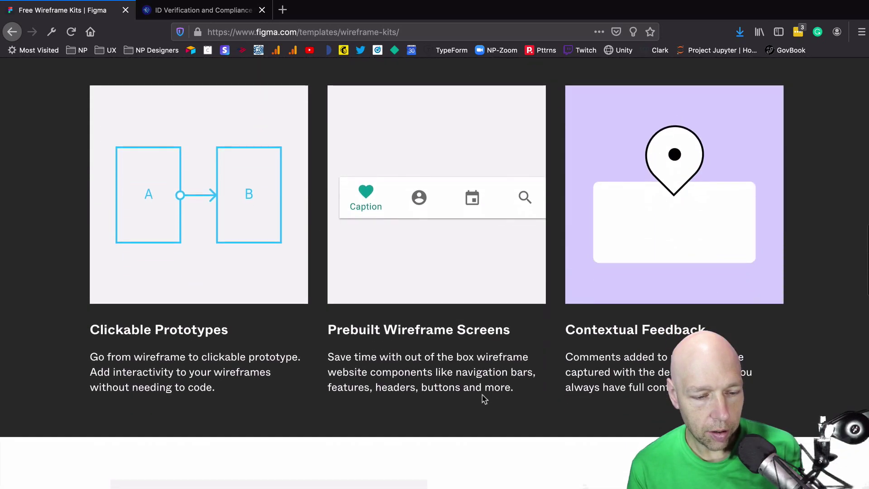
scroll(483, 399, "down", 1)
scroll(483, 399, "up", 4)
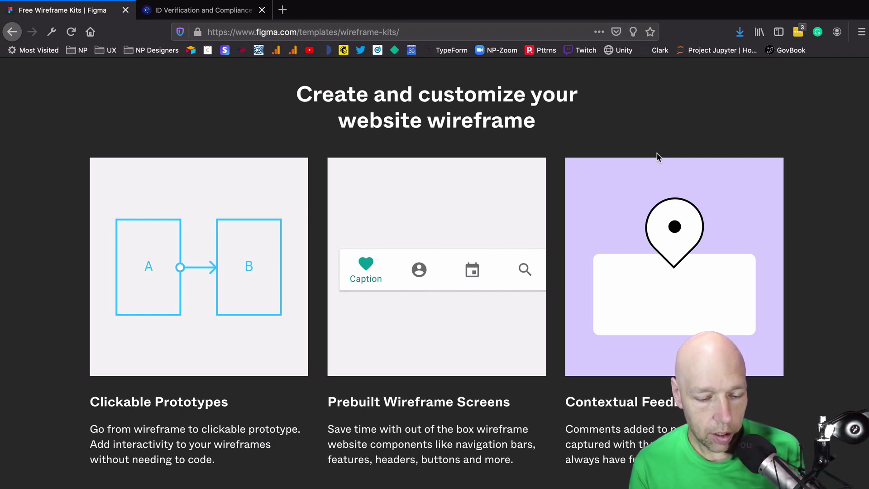
scroll(658, 157, "down", 8)
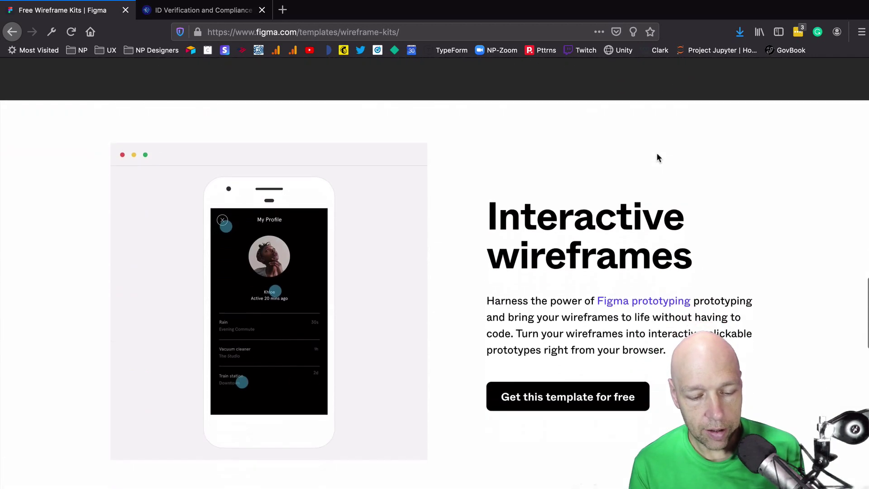
left_click(594, 397)
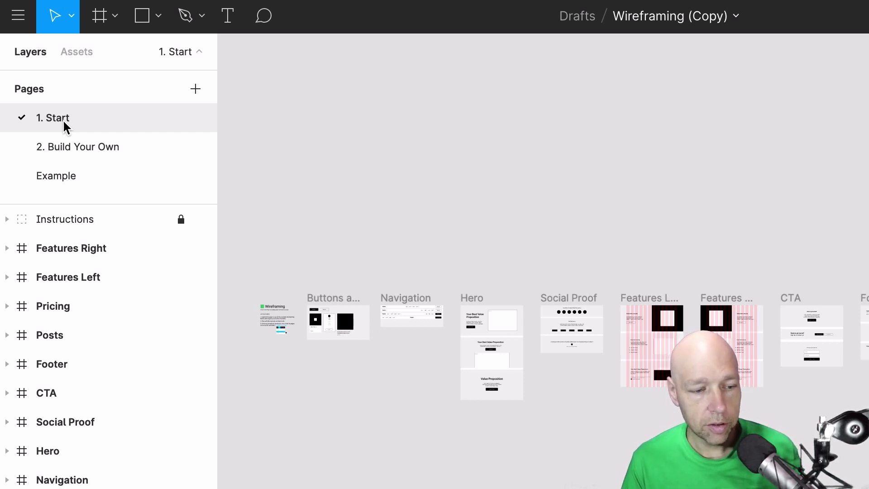
- View the 2. Build Your Own and Example pages, and expand the Buttons and Cards group in the assets
left_click(79, 150)
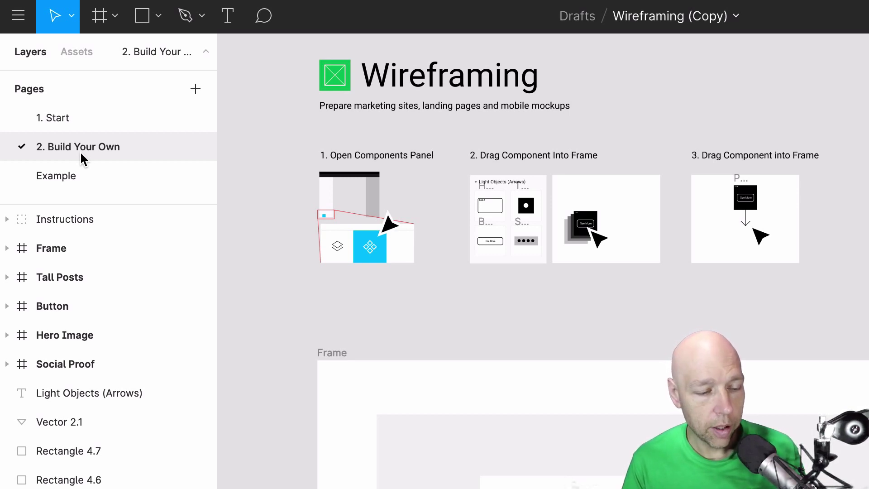
left_click(66, 179)
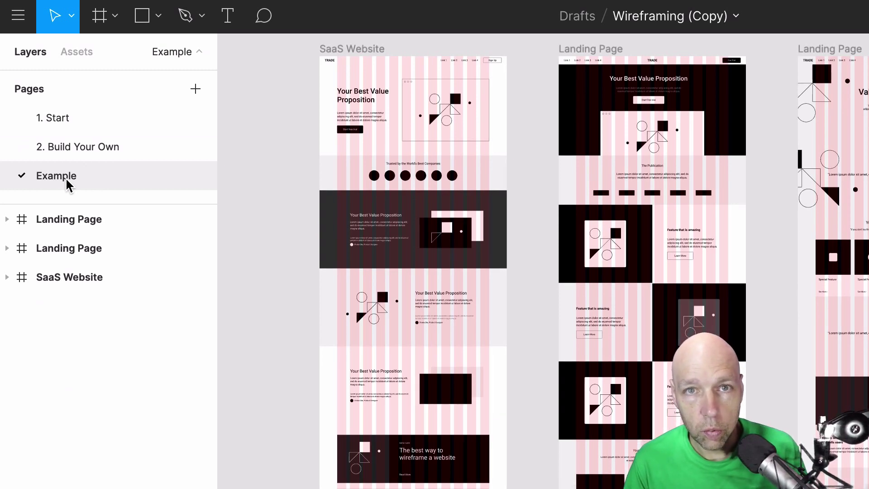
left_click(67, 54)
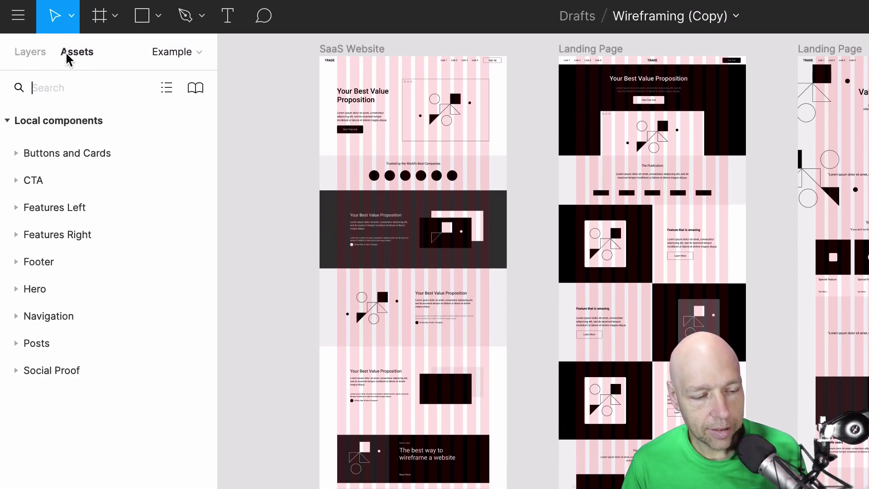
left_click(59, 153)
left_click(54, 154)
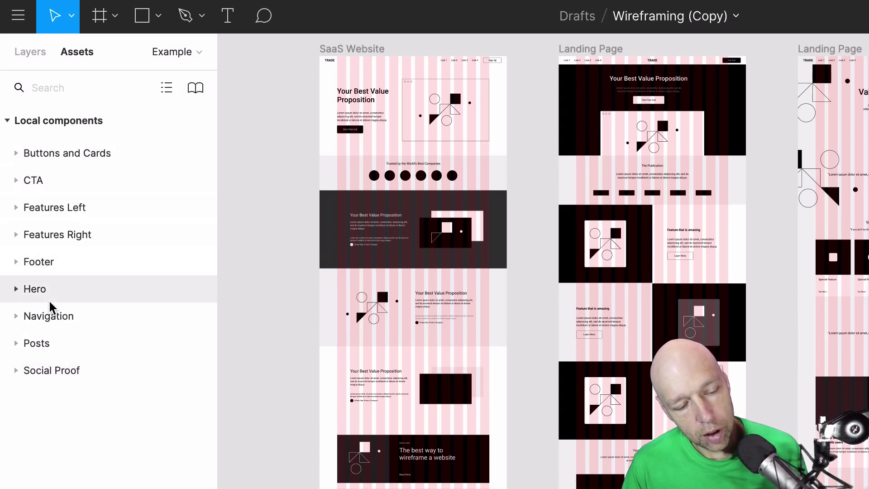
left_click(62, 154)
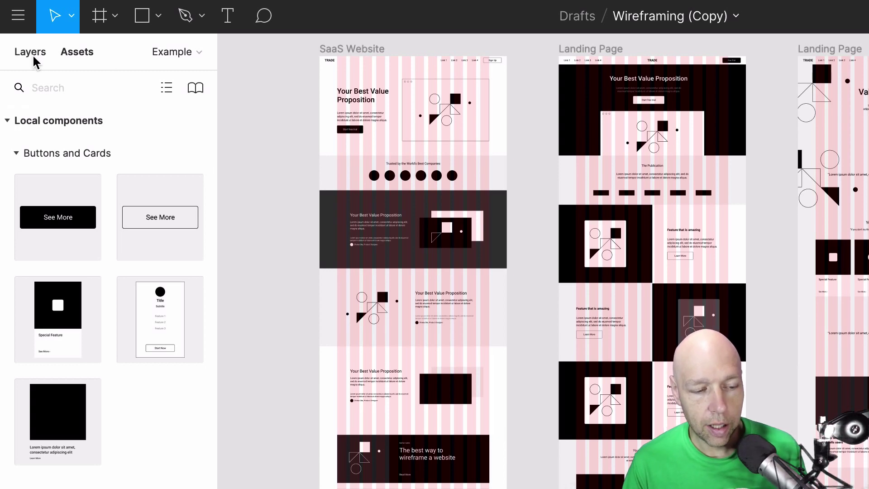
- Return to the 1. Start page and select the Buttons and Cards frame for a close view
left_click(174, 55)
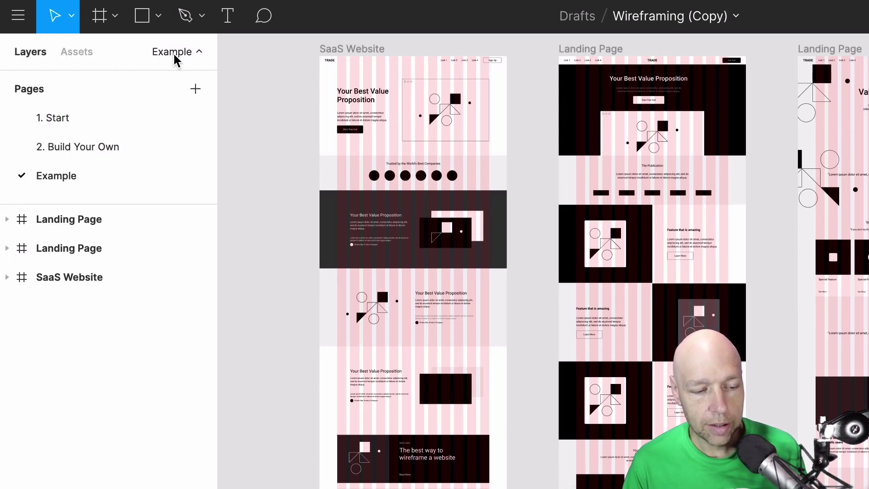
left_click(55, 121)
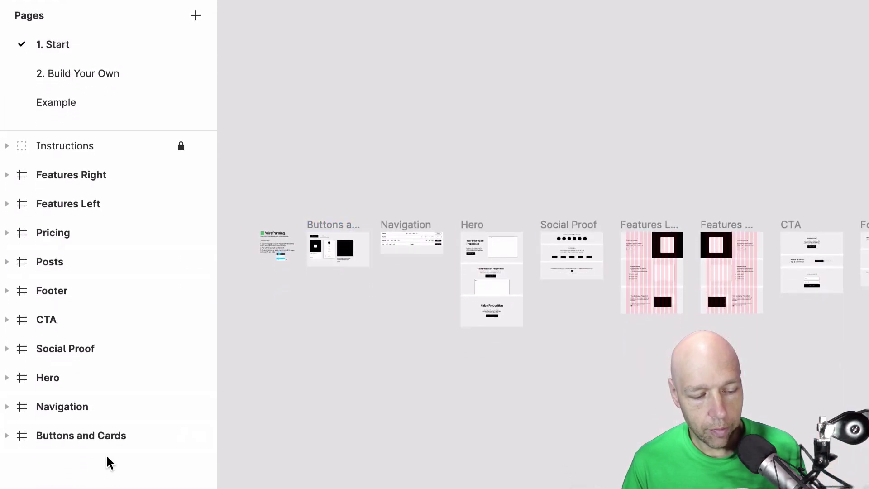
left_click(102, 442)
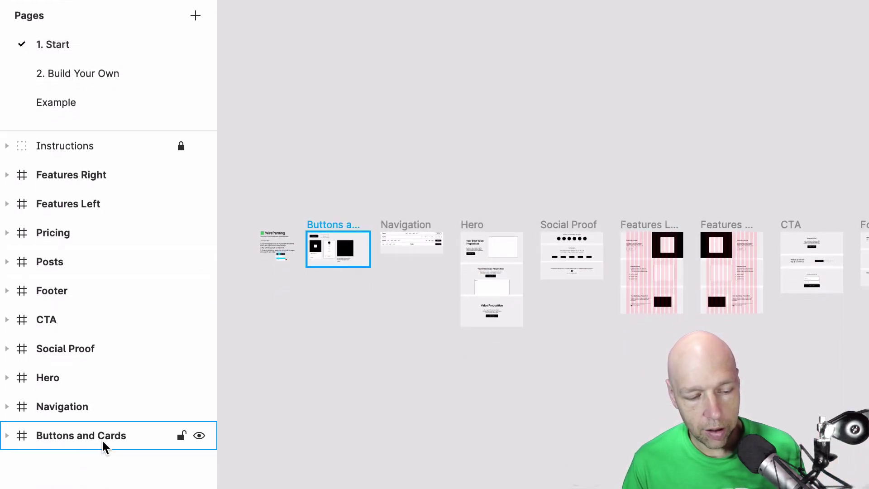
left_click(104, 446)
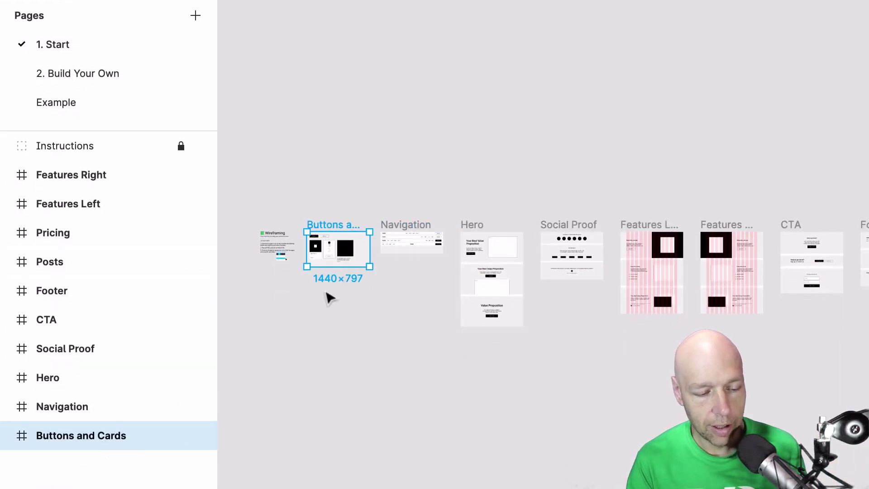
scroll(326, 295, "up", 5)
scroll(326, 295, "up", 5)
scroll(326, 295, "left", 4)
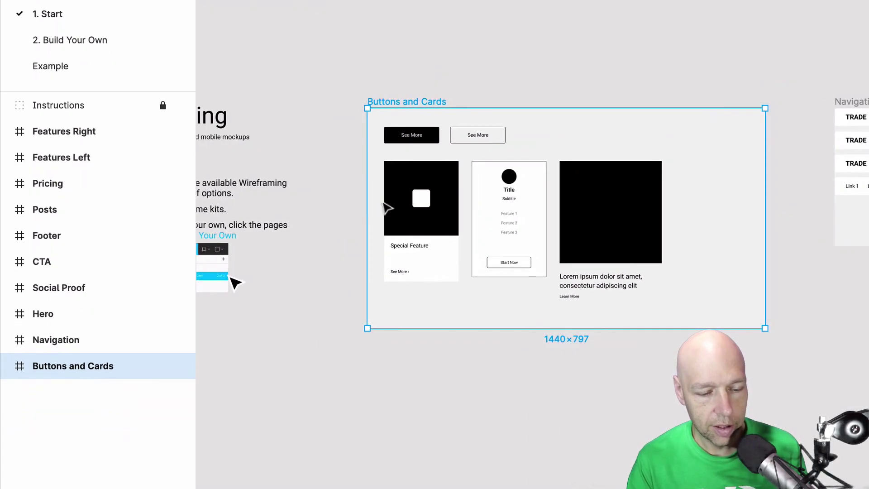
scroll(426, 255, "up", 5)
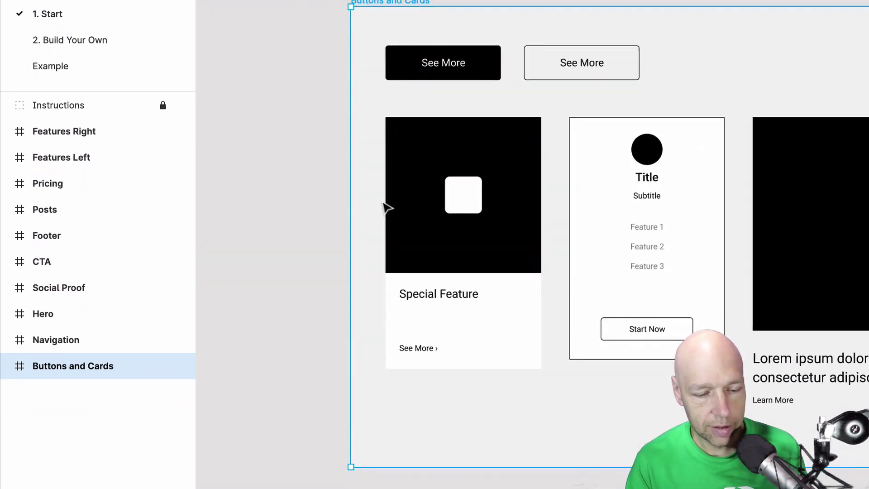
scroll(383, 204, "down", 1)
scroll(383, 203, "right", 3)
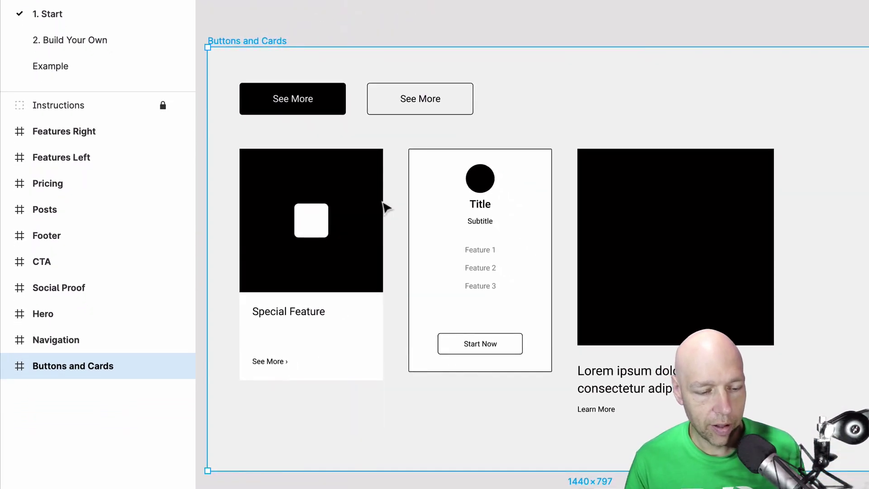
- Examine the two buttons and three cards of the Buttons and Cards frame by selecting each one in turn
left_click(314, 111)
left_click(409, 91)
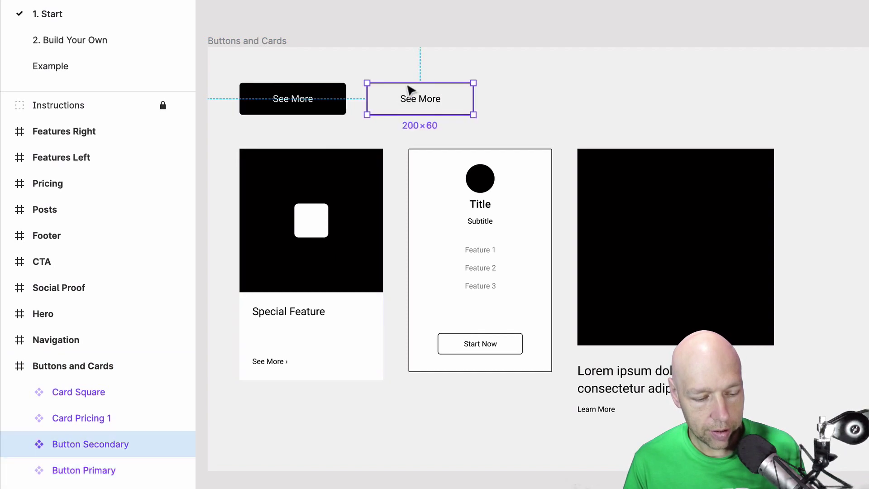
left_click(341, 233)
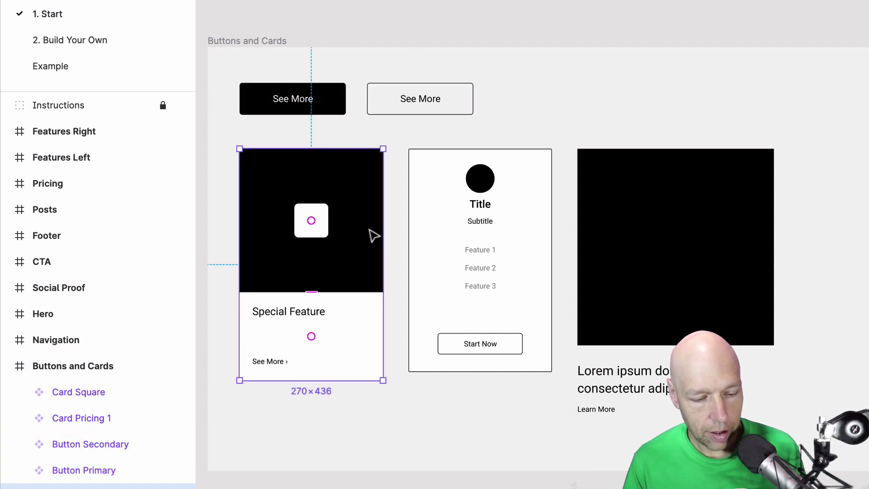
left_click(481, 229)
left_click(650, 230)
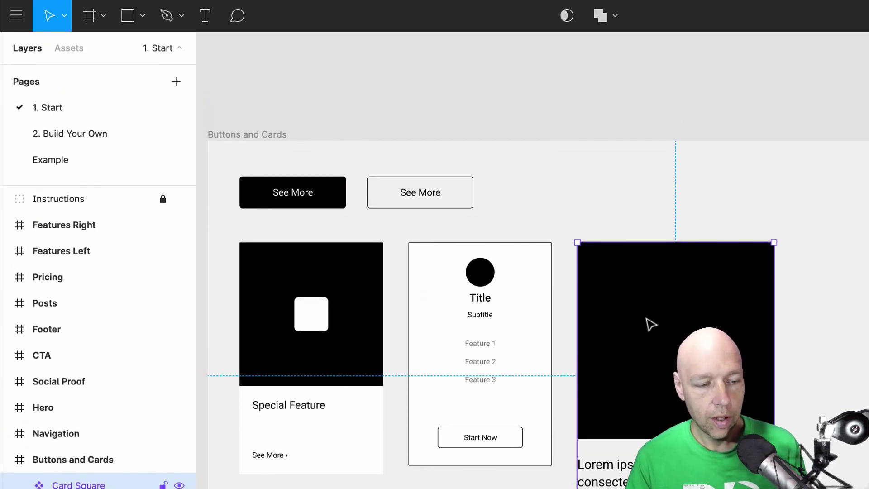
- Compare the Buttons and Cards components in the assets with their originals on the canvas, one by one
left_click(70, 50)
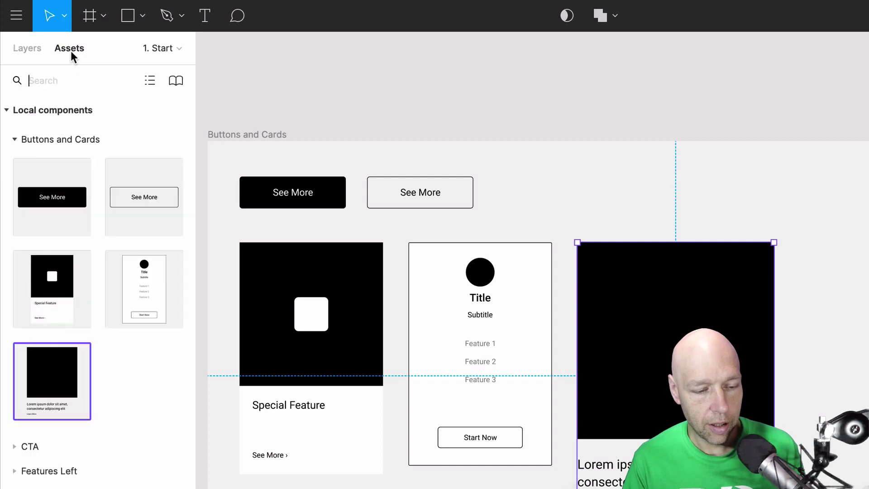
left_click(68, 208)
left_click(130, 204)
left_click(61, 279)
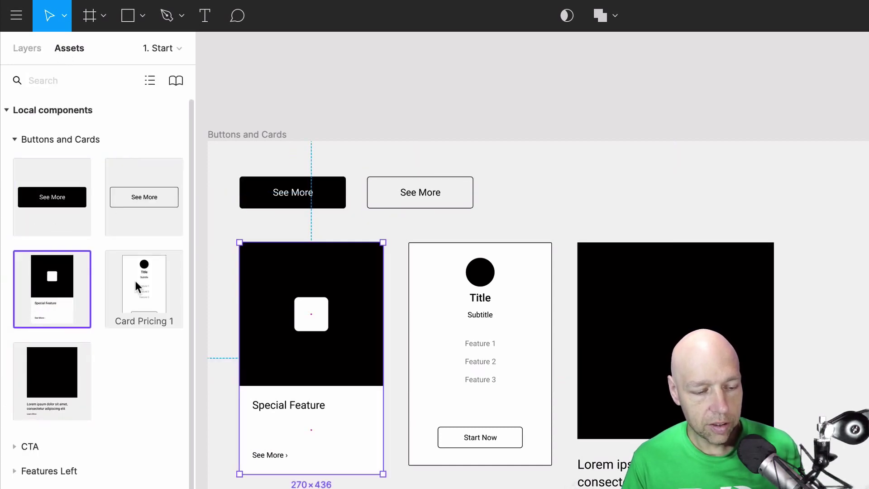
left_click(136, 280)
left_click(62, 362)
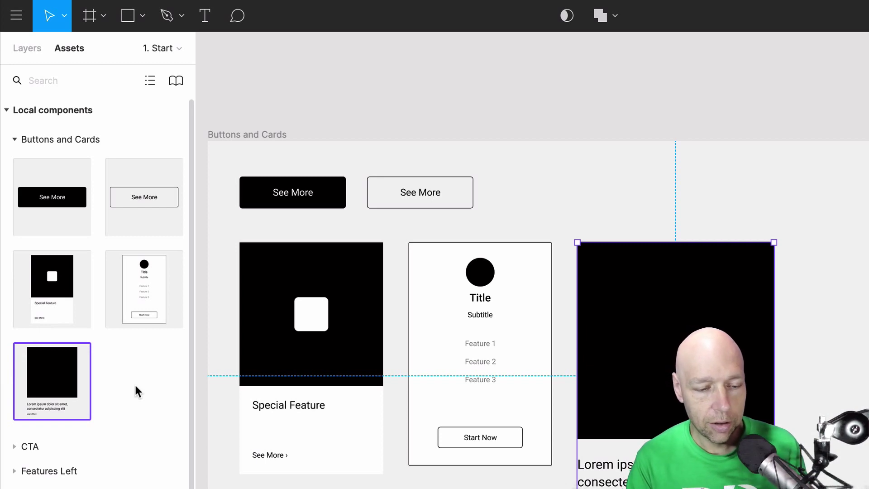
- Draw a rectangle about 211 × 142 beside the cards in the Buttons and Cards frame and show the layer list
scroll(425, 199, "down", 3)
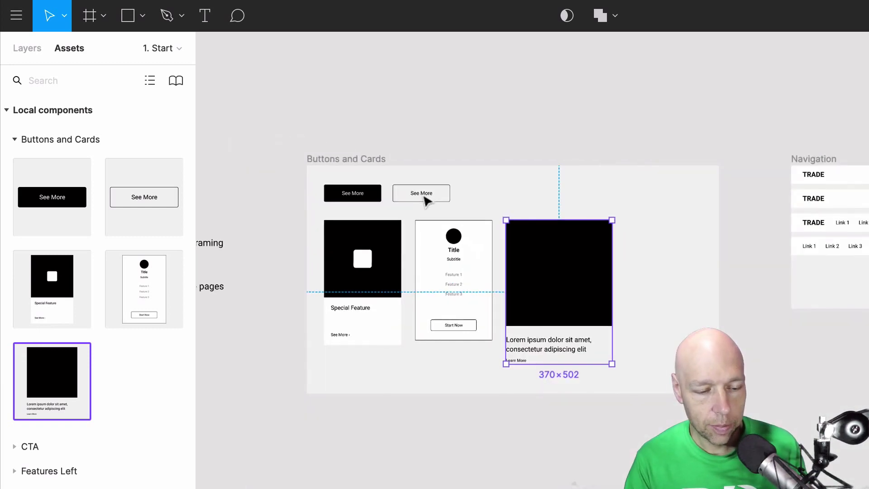
left_click(365, 159)
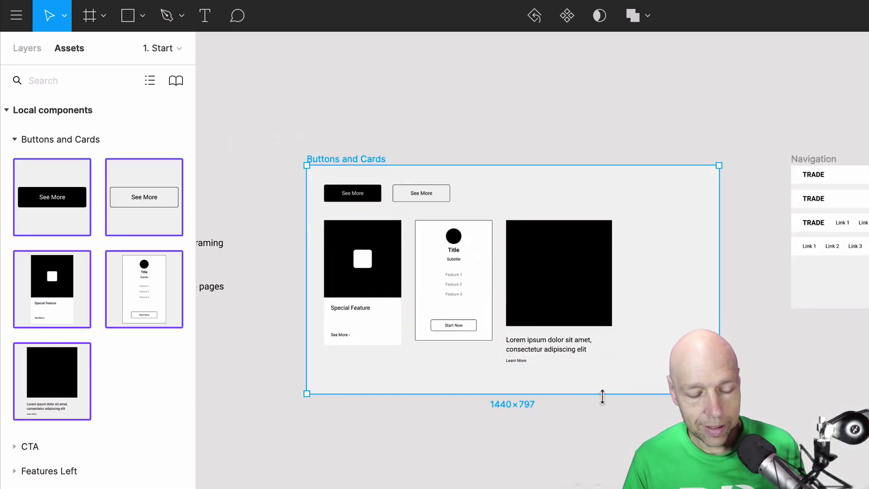
key("r")
left_click_drag(633, 196, 694, 236)
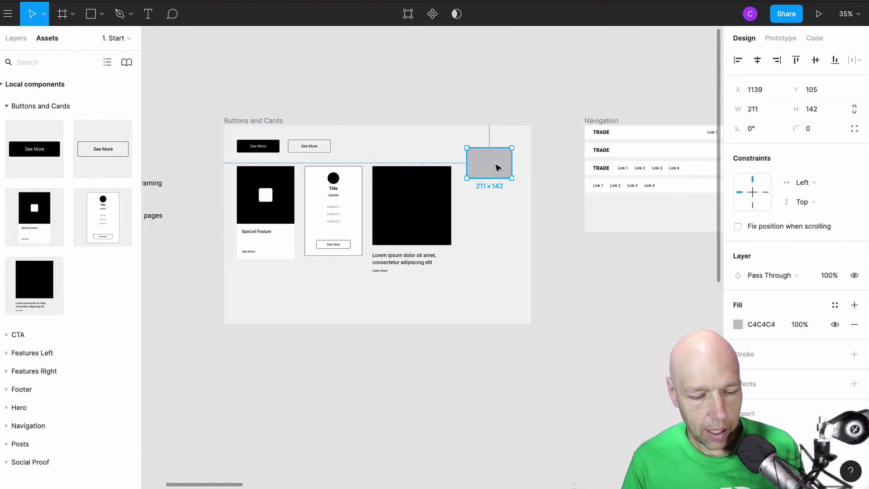
left_click(17, 40)
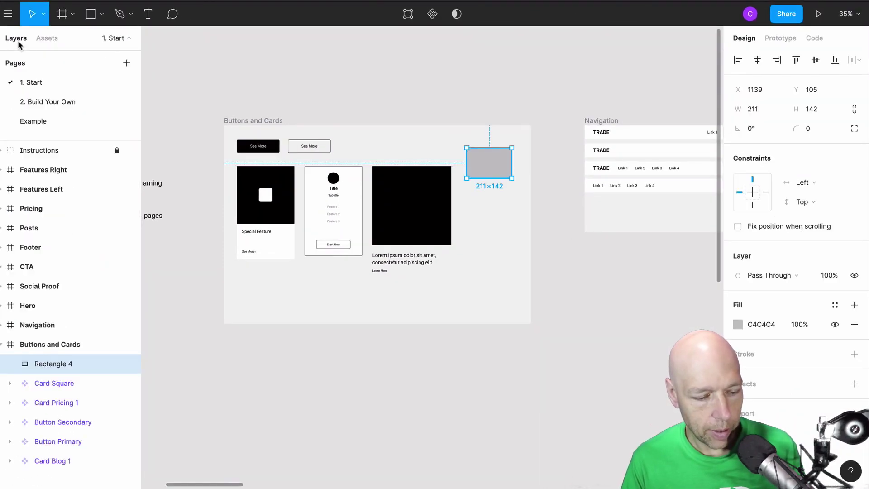
- Rename the new rectangle in the Buttons and Cards frame Hover and turn it into a component
double_click(58, 367)
type("Hover")
key("Return")
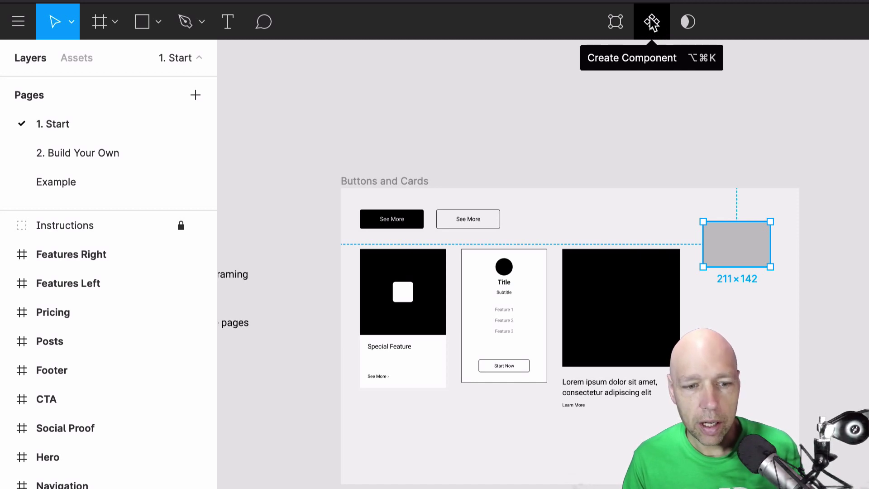
left_click(652, 23)
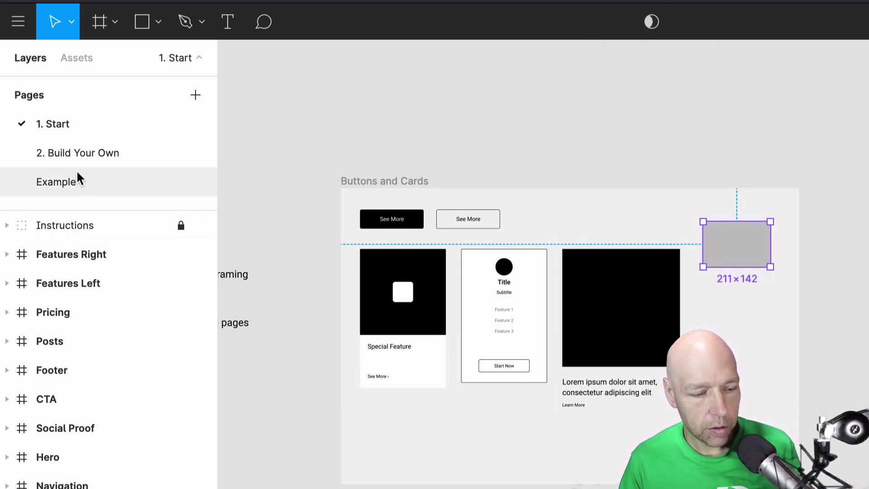
- Check how the local assets group the Hover component by moving it out of the Buttons and Cards frame and back in
left_click(77, 59)
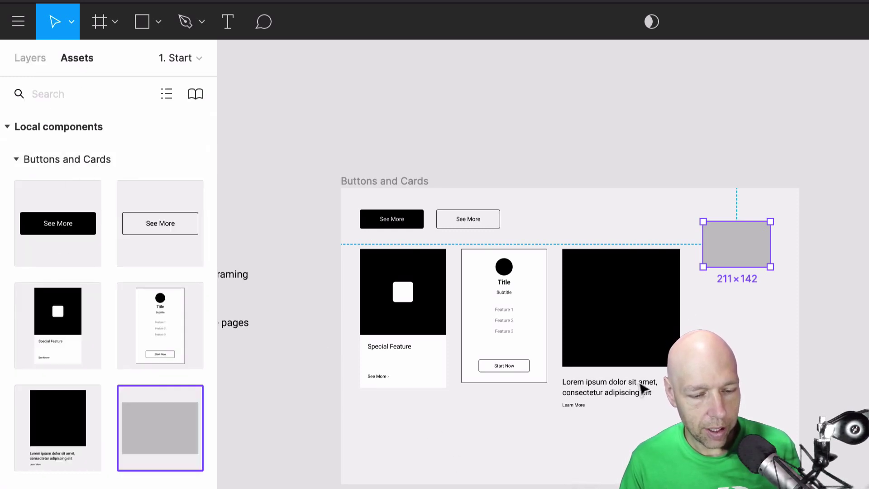
left_click(367, 181)
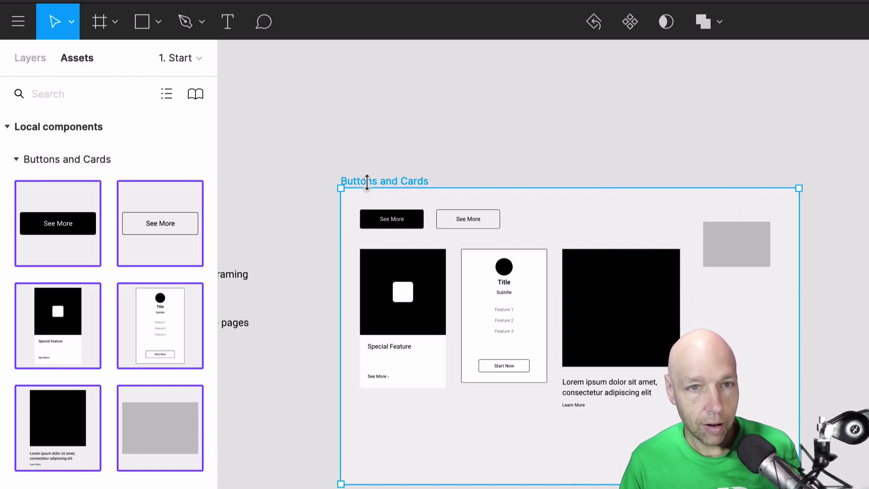
left_click(750, 245)
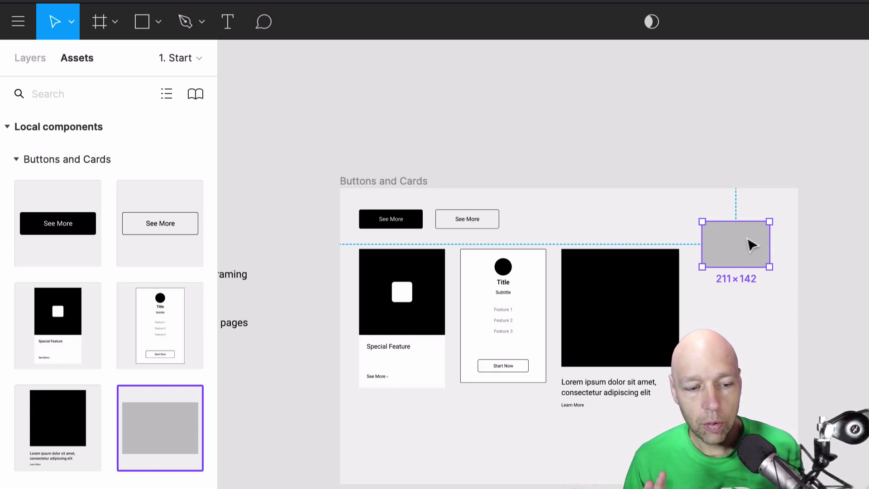
left_click_drag(755, 249, 860, 90)
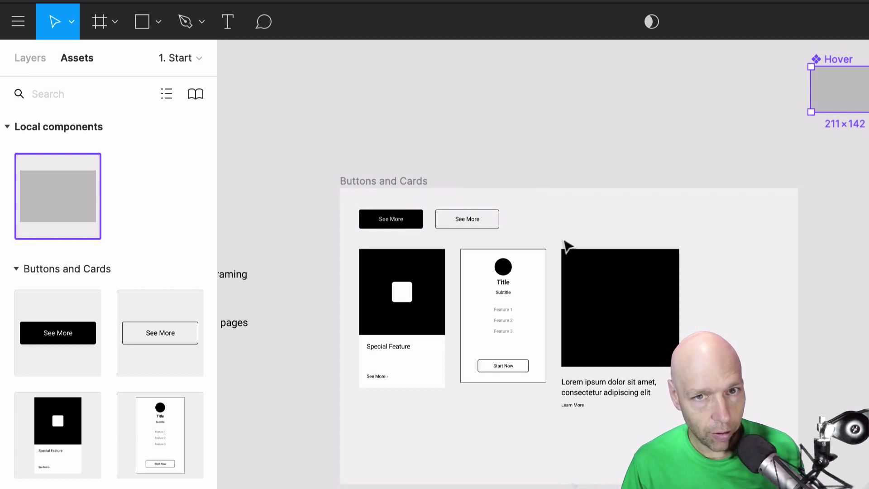
left_click_drag(849, 92, 745, 233)
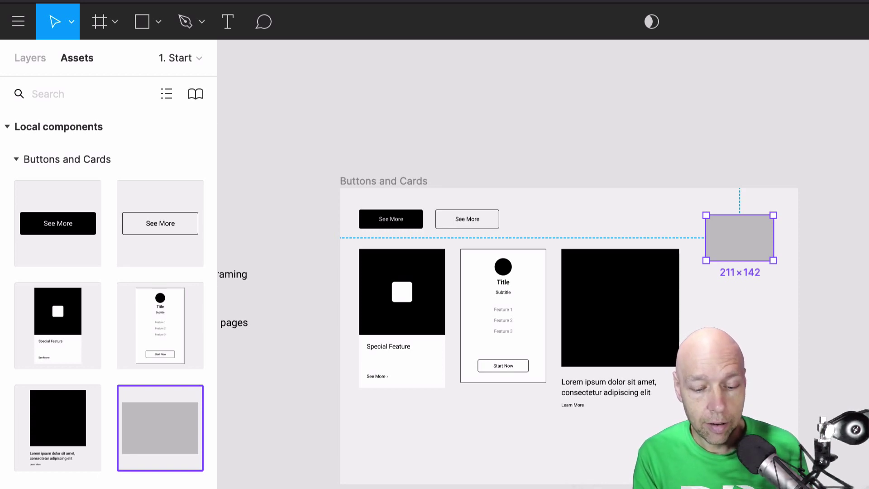
- Delete the Hover component and collapse the Buttons and Cards frame in the layer list
key("Delete")
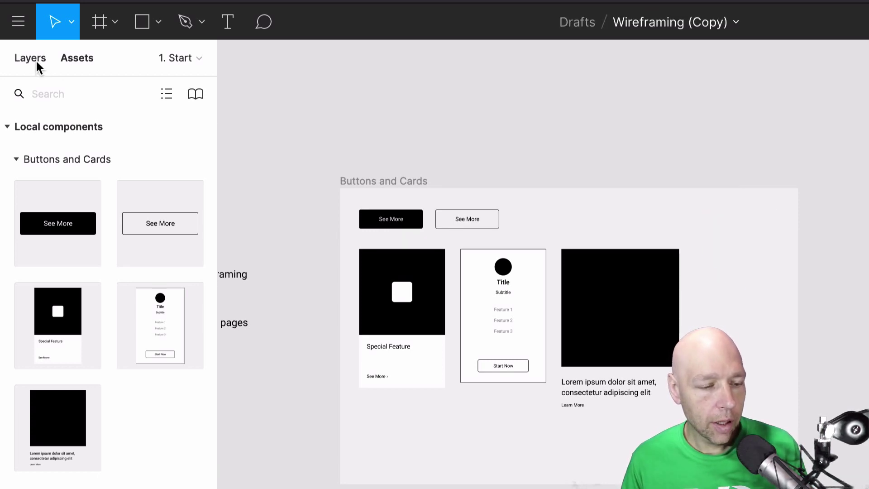
left_click(38, 63)
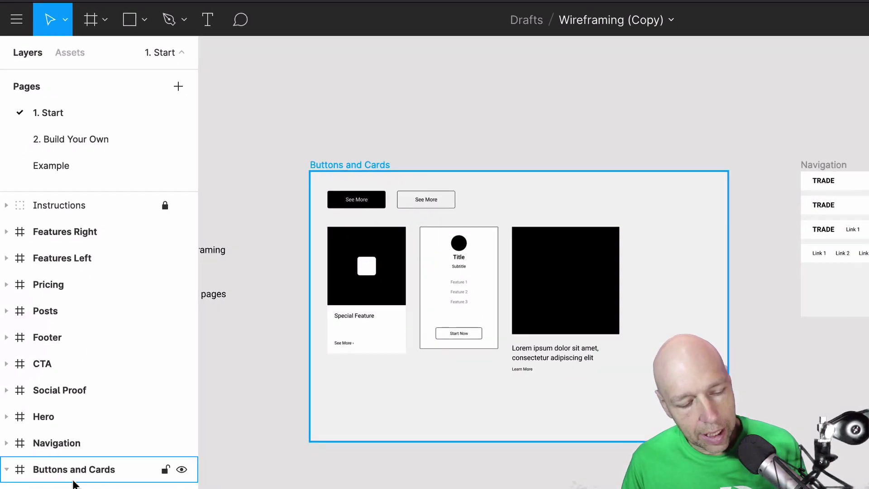
left_click(6, 488)
left_click(4, 346)
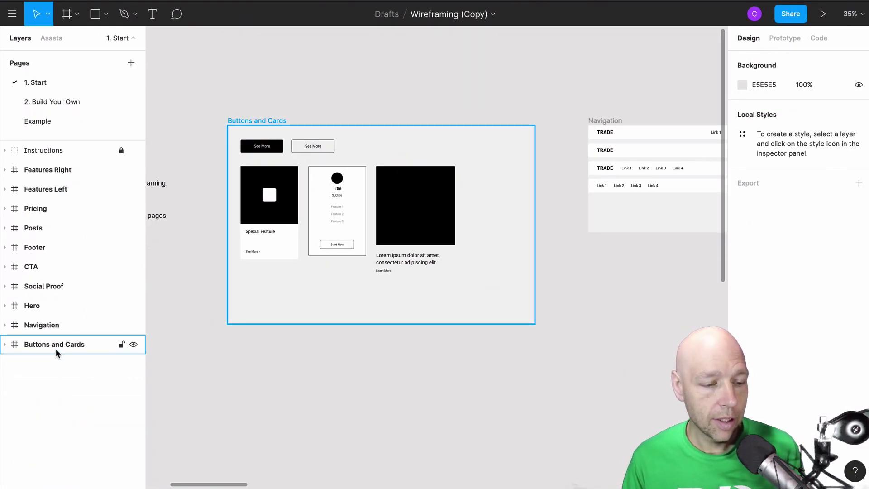
- Open the 2. Build Your Own page and examine its instructions on opening the components and placing them into a frame
left_click(61, 103)
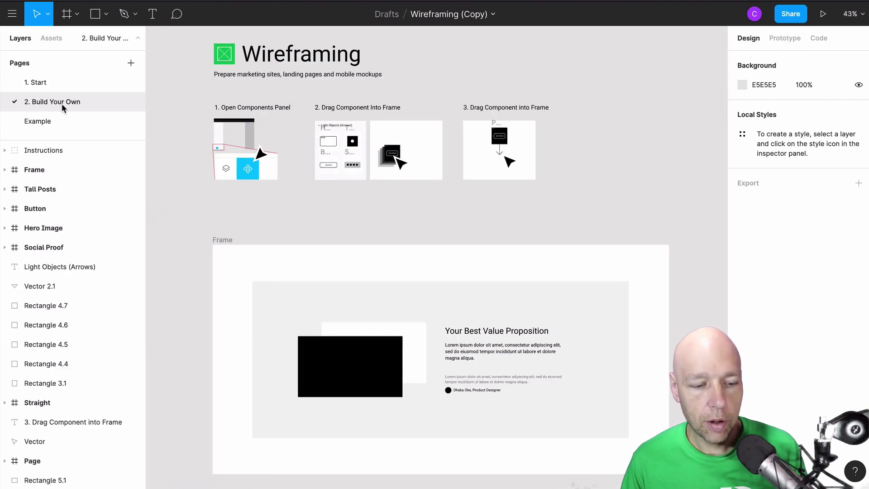
scroll(289, 158, "up", 5)
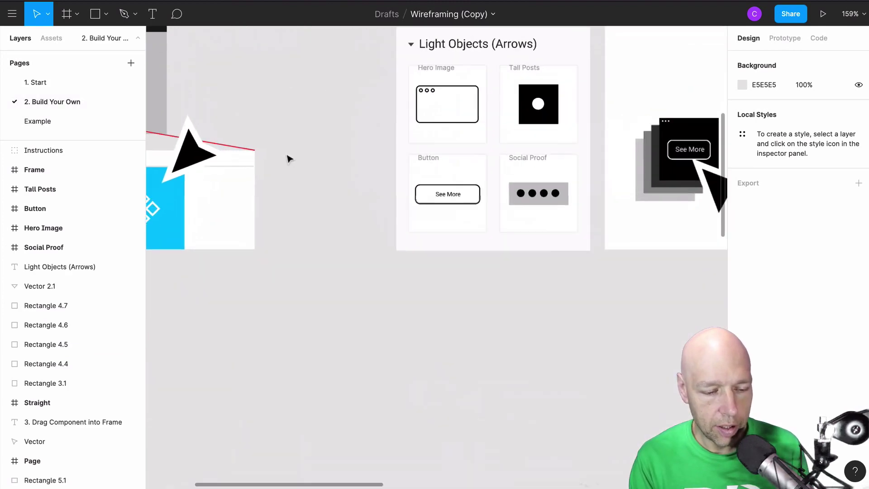
scroll(290, 156, "left", 3)
scroll(291, 167, "down", 3)
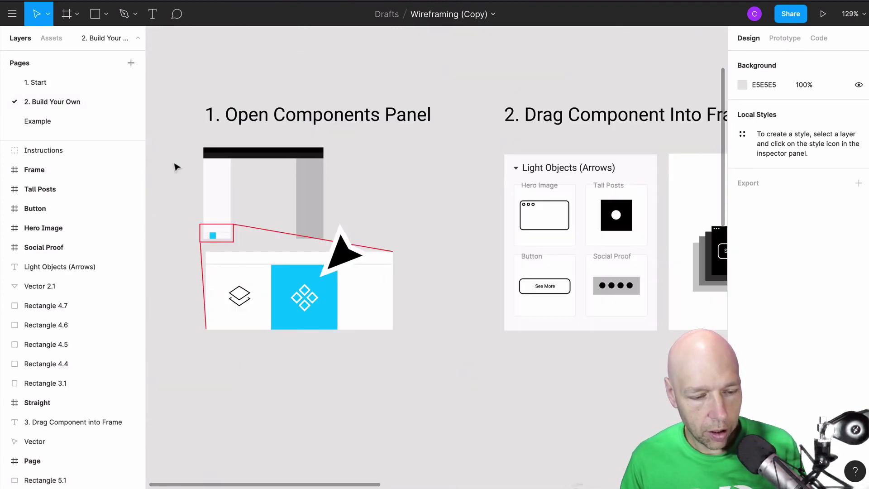
scroll(87, 254, "down", 6)
scroll(86, 252, "up", 6)
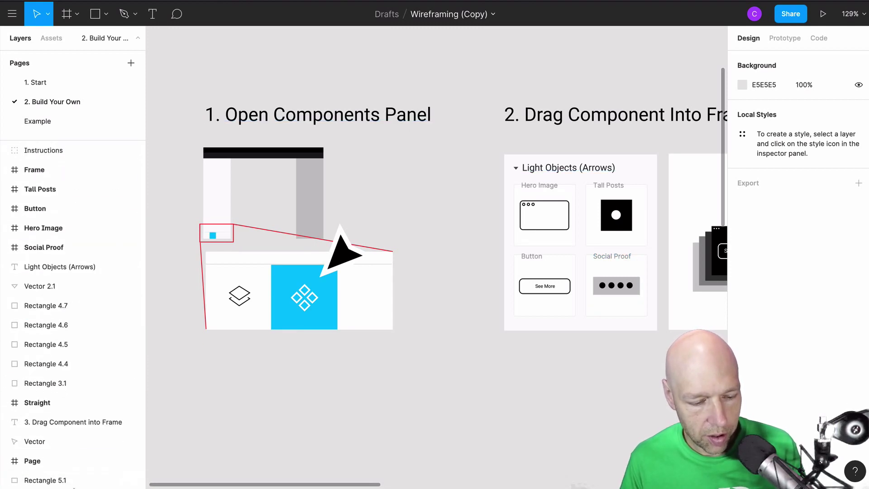
left_click(53, 38)
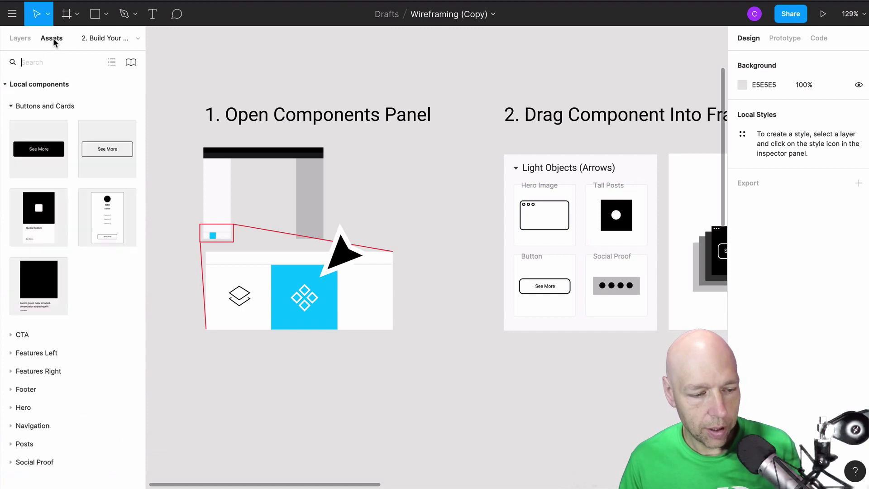
left_click(22, 38)
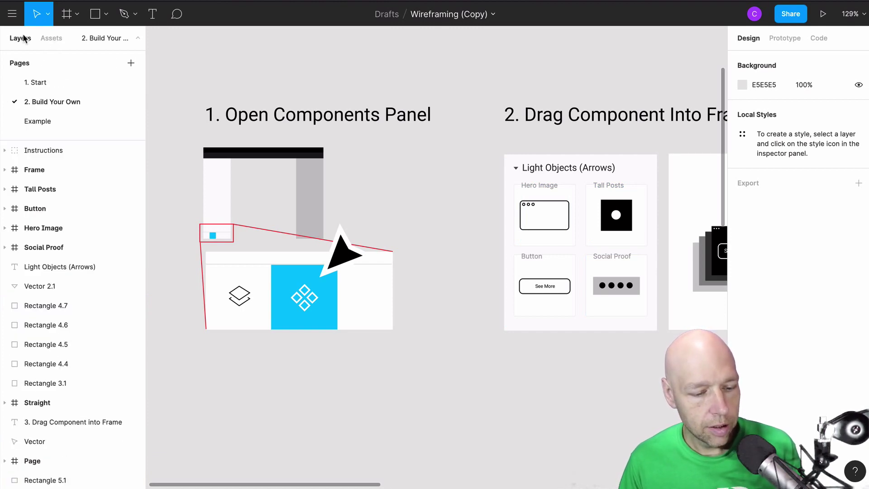
scroll(342, 288, "right", 4)
scroll(342, 288, "right", 4)
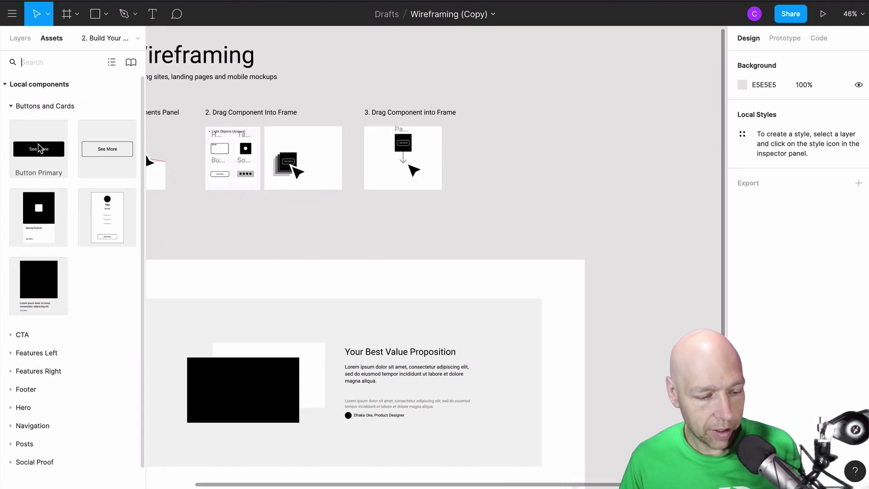
- Place an instance of the Button Primary component on the empty canvas beside the instructions
left_click_drag(40, 149, 657, 182)
left_click(586, 164)
left_click(647, 177)
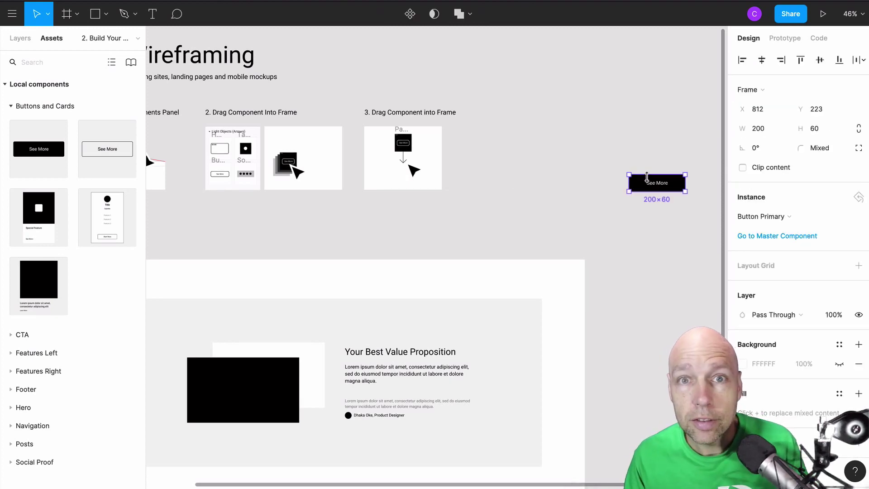
left_click(491, 148)
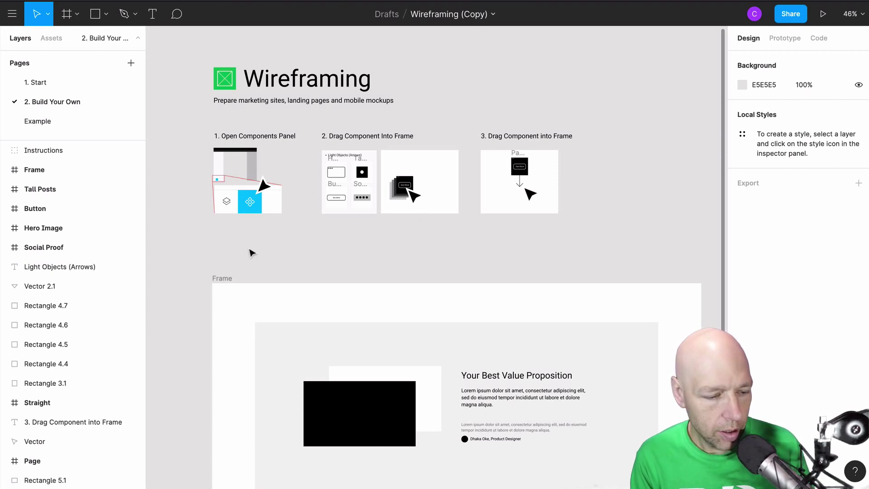
- Rename the 2. Build Your Own page Instructions and the 1. Start page Components
left_click(58, 122)
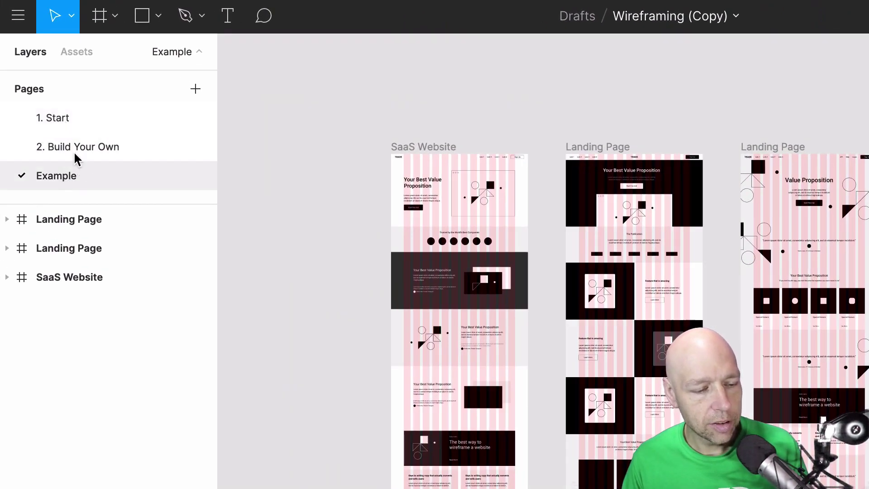
double_click(70, 149)
type("Instructions")
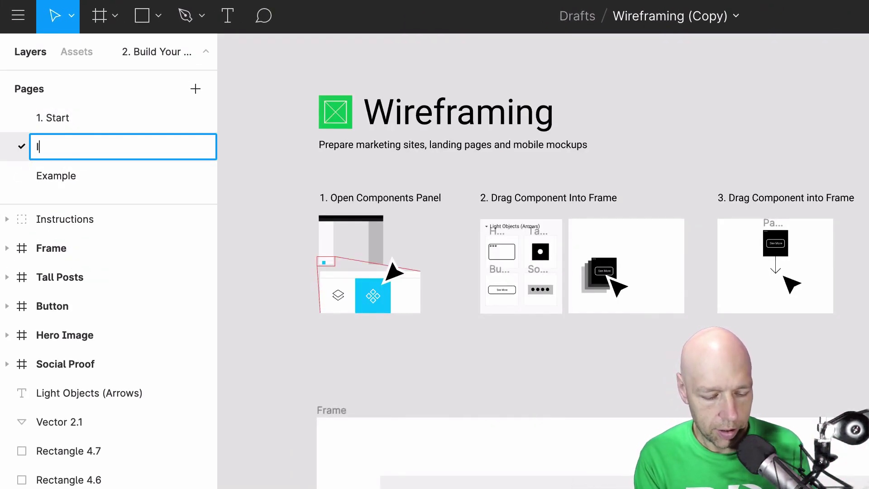
key("Return")
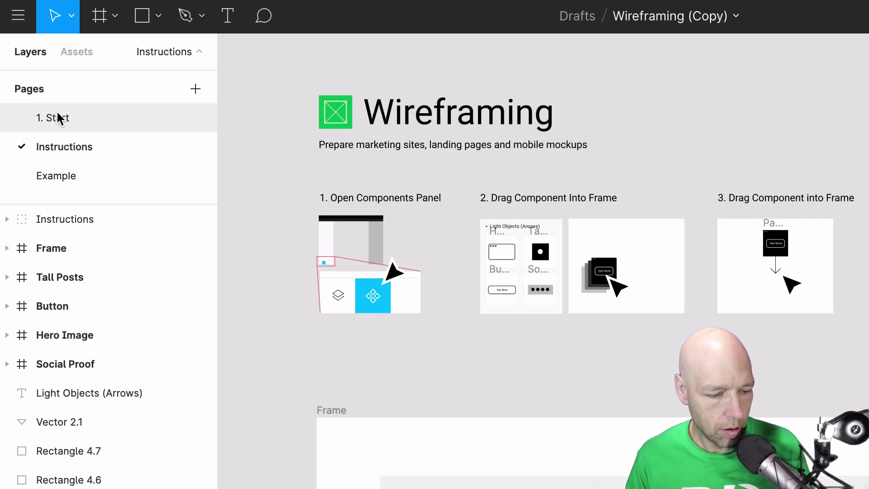
double_click(58, 117)
type("Components")
key("Return")
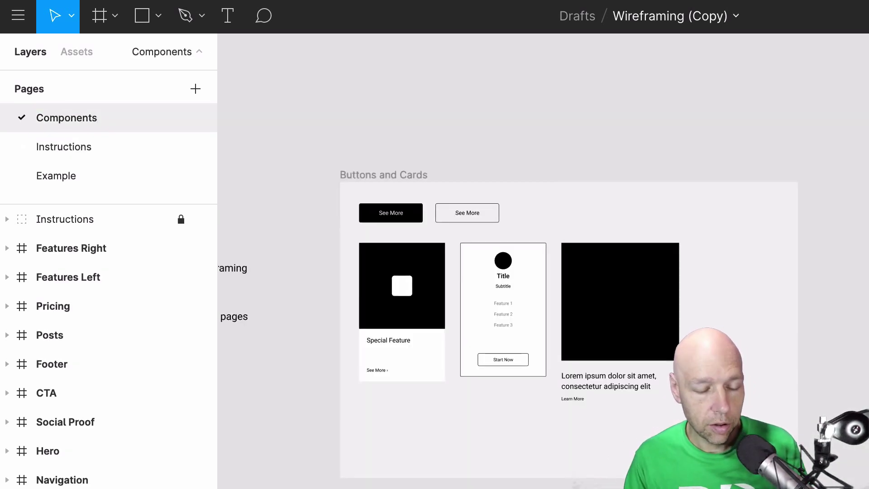
- Add a new page named Wireframe and move it to the top of the page list
left_click(49, 175)
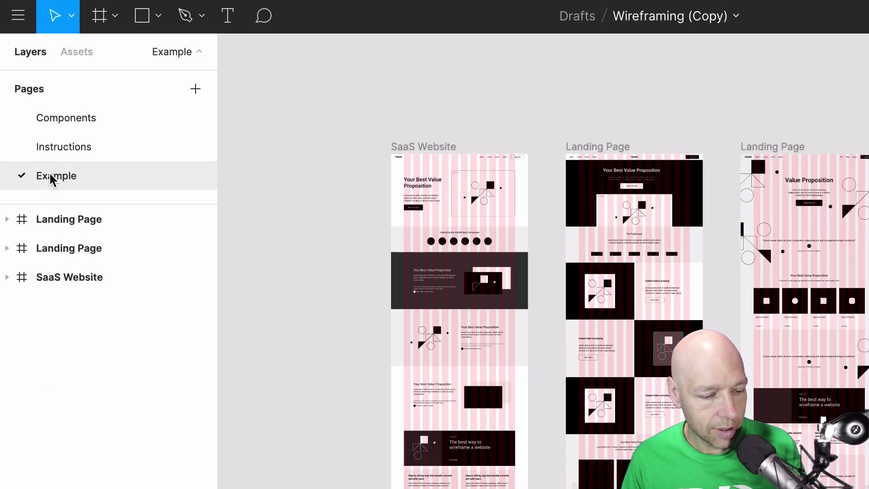
left_click(198, 85)
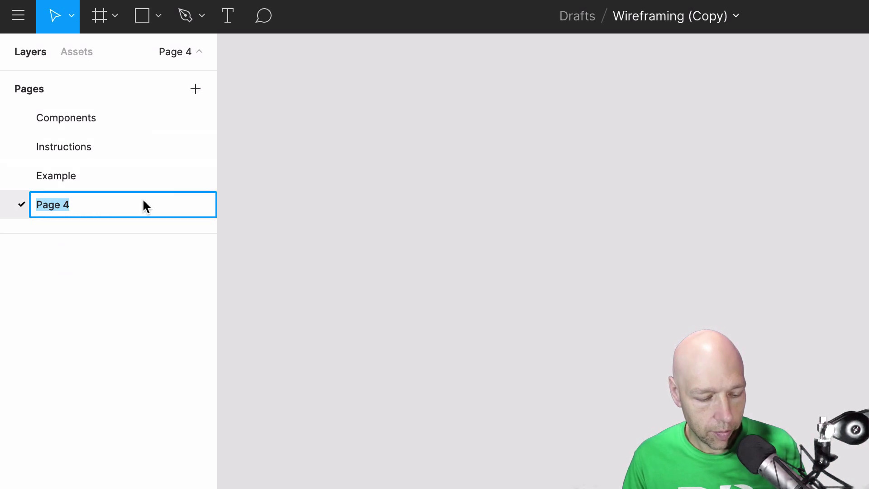
type("Wireframe")
key("Return")
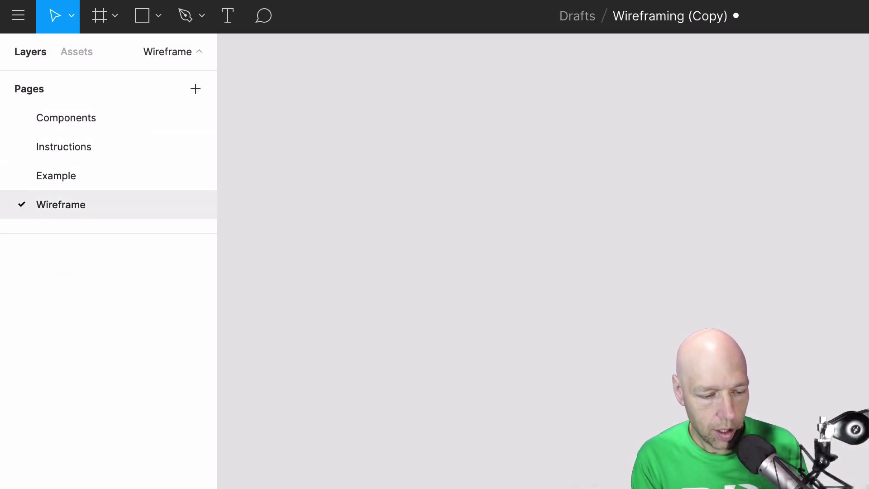
left_click_drag(67, 210, 66, 105)
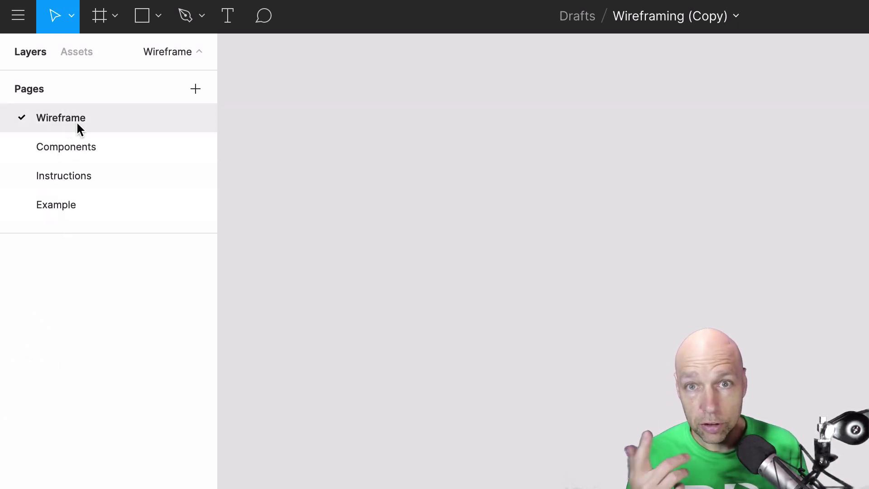
- Rename the file Wireframe_Example and move it from Drafts to the Tutorial project
double_click(664, 17)
left_click(664, 17)
left_click(685, 19)
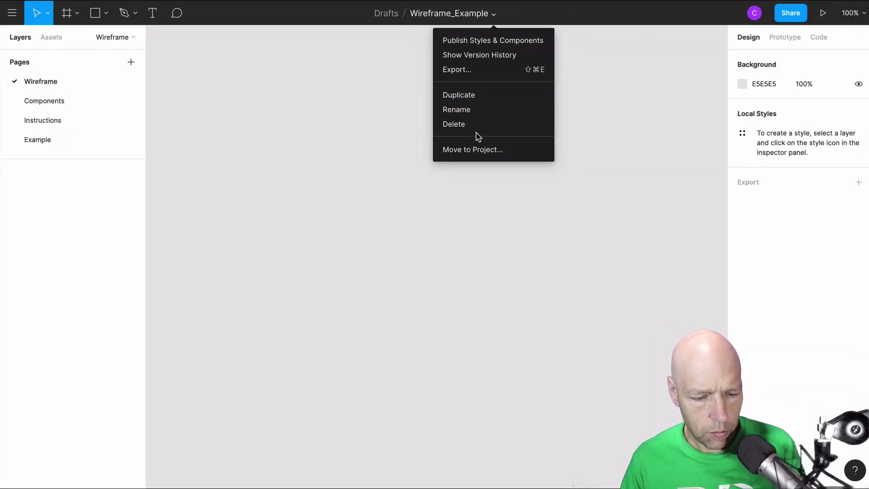
left_click(479, 150)
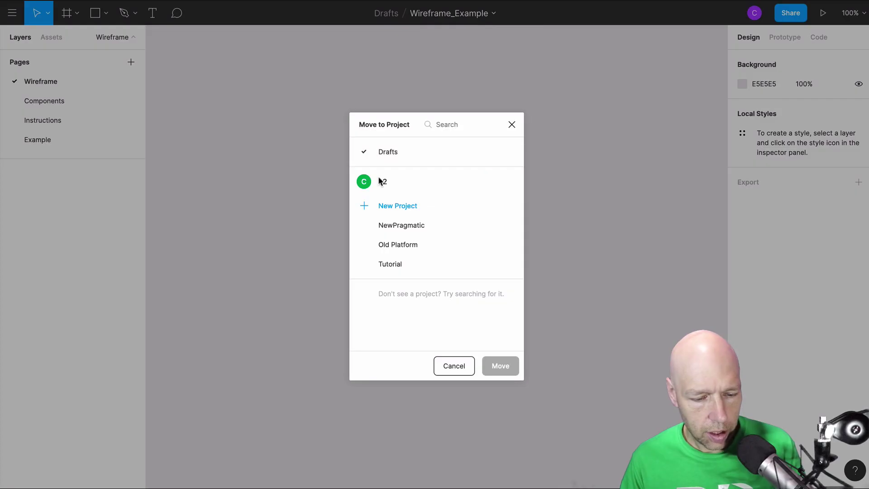
left_click(392, 267)
left_click(500, 366)
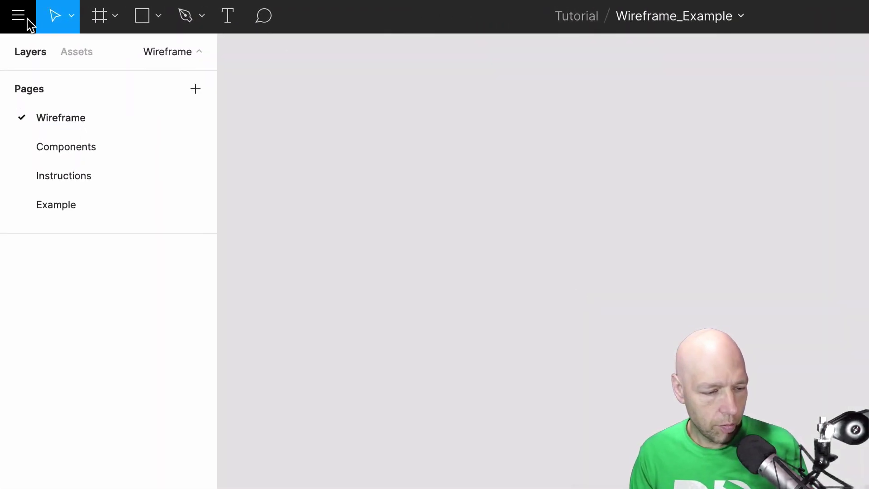
- Return to the file browser, find Wireframe_Example in the Tutorial project and reopen it
left_click(23, 18)
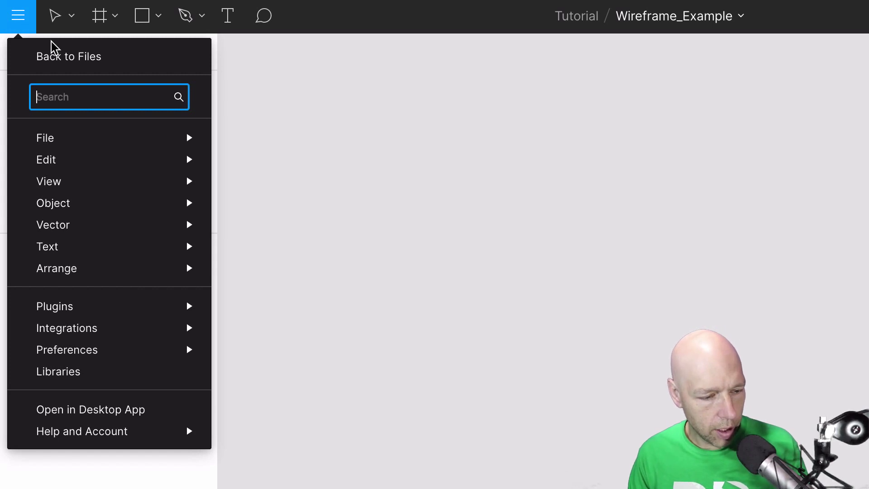
left_click(78, 57)
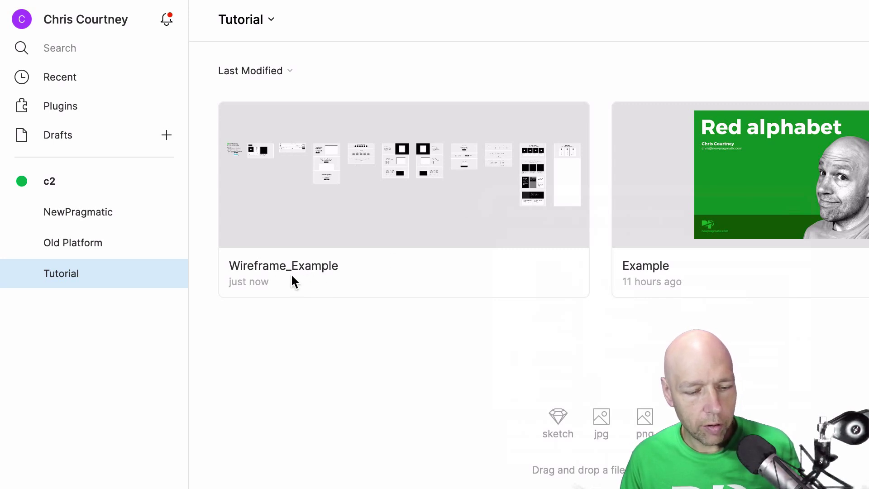
double_click(401, 153)
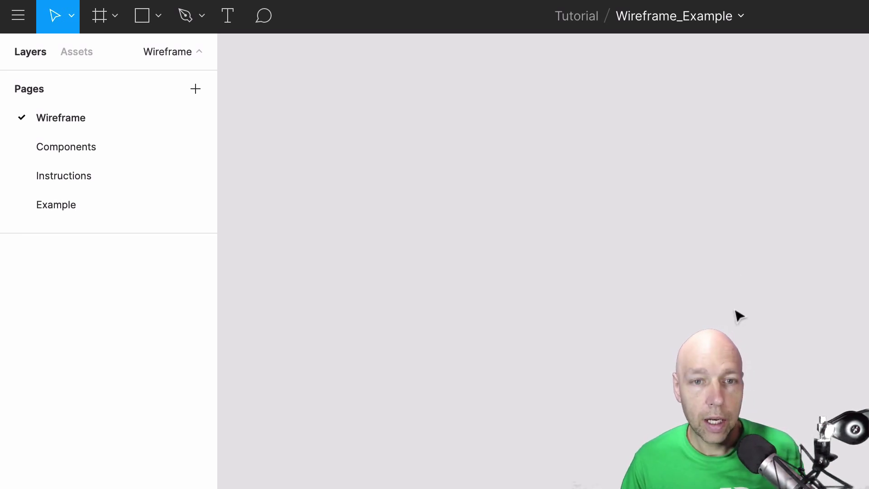
- Add a frame with the Desktop preset, 1440×1024, to the Wireframe page
left_click(116, 20)
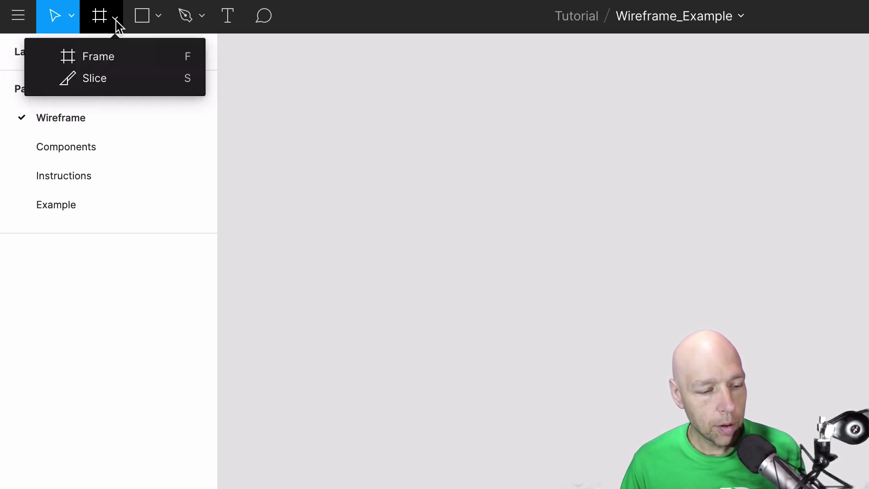
left_click(105, 58)
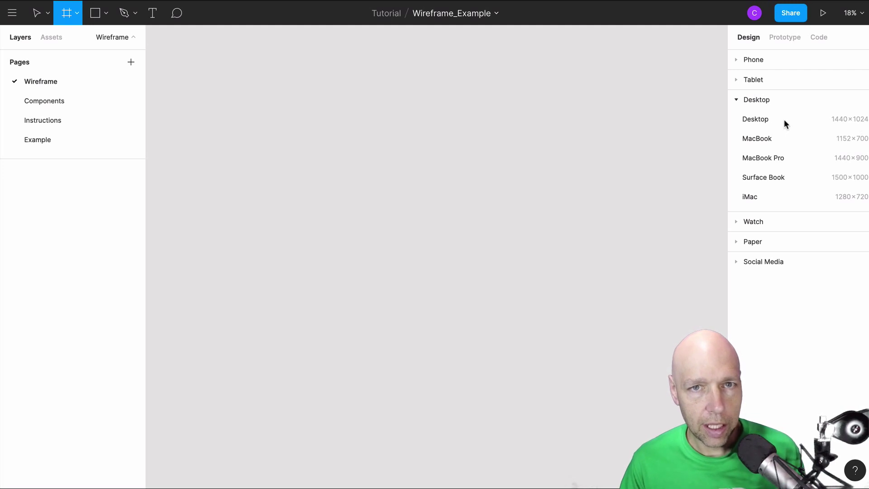
left_click(755, 119)
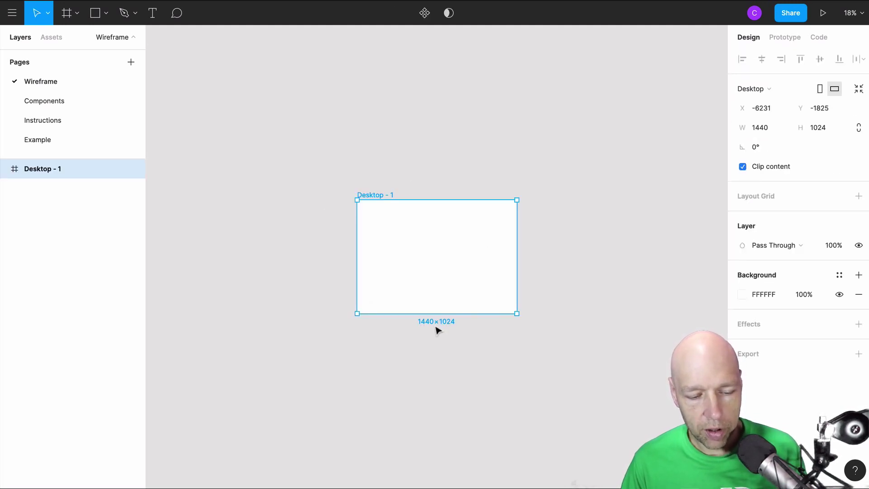
- Stretch the Desktop - 1 frame downward to a height of about 4259, keeping its width at 1440
scroll(411, 176, "down", 2)
scroll(411, 174, "down", 2)
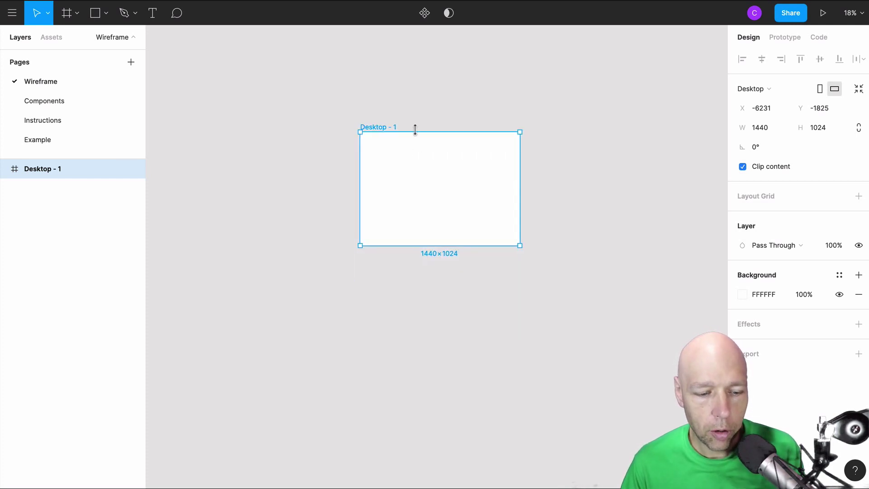
left_click(380, 121)
left_click(380, 127)
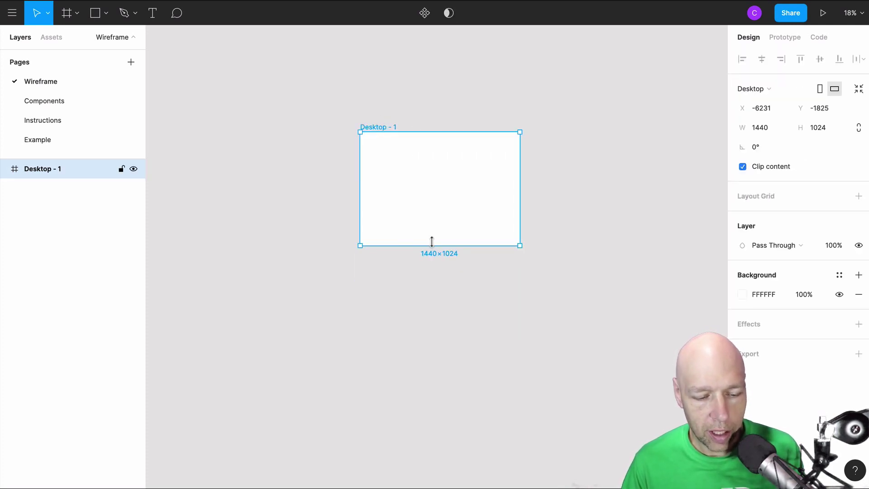
left_click_drag(444, 246, 457, 465)
scroll(551, 168, "up", 5)
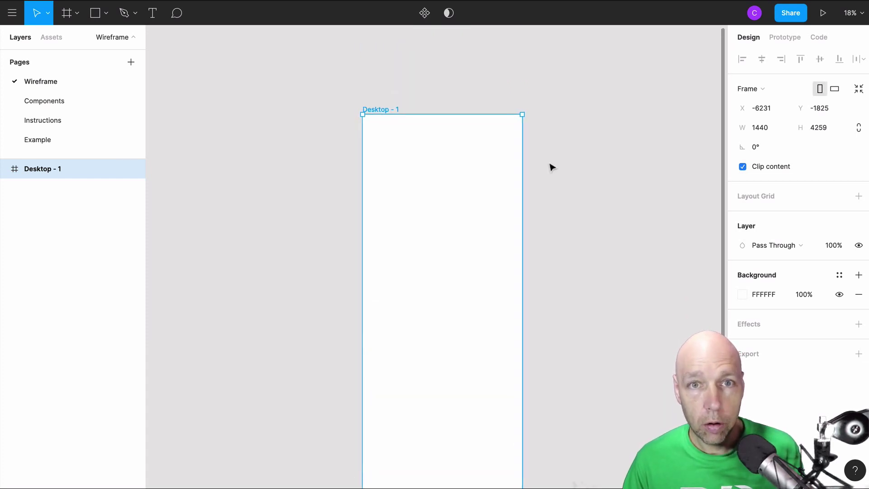
left_click(554, 163)
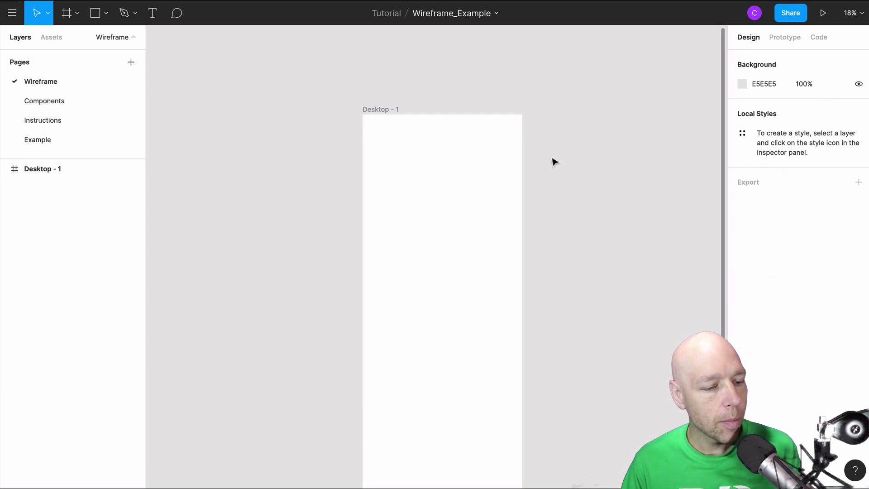
left_click(396, 112)
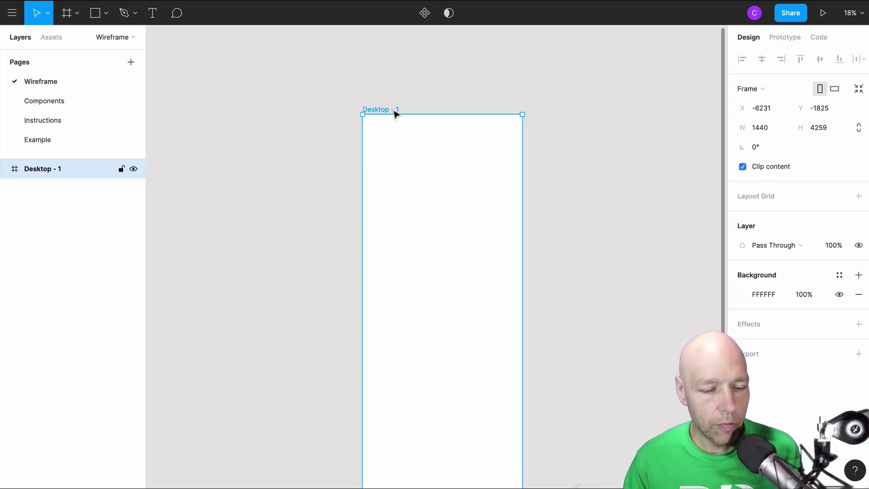
scroll(396, 114, "up", 5)
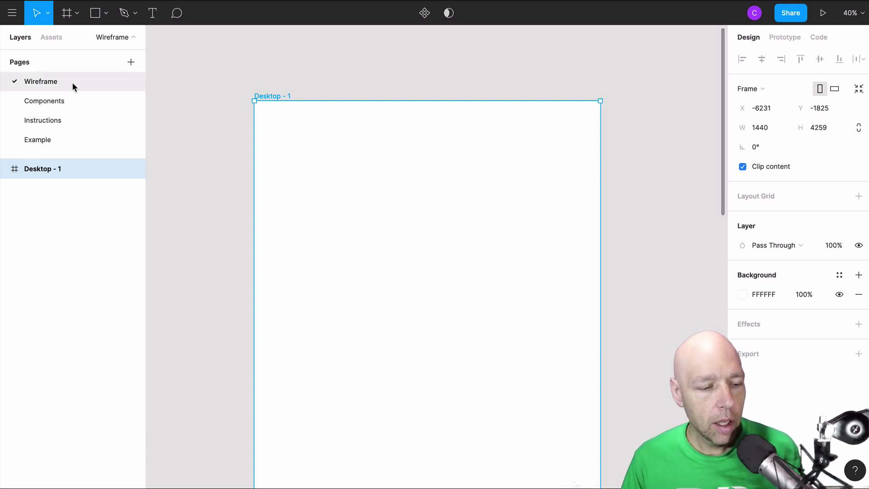
- Examine the Navigation frame on the Components page and select its Naviation Right component
left_click(53, 101)
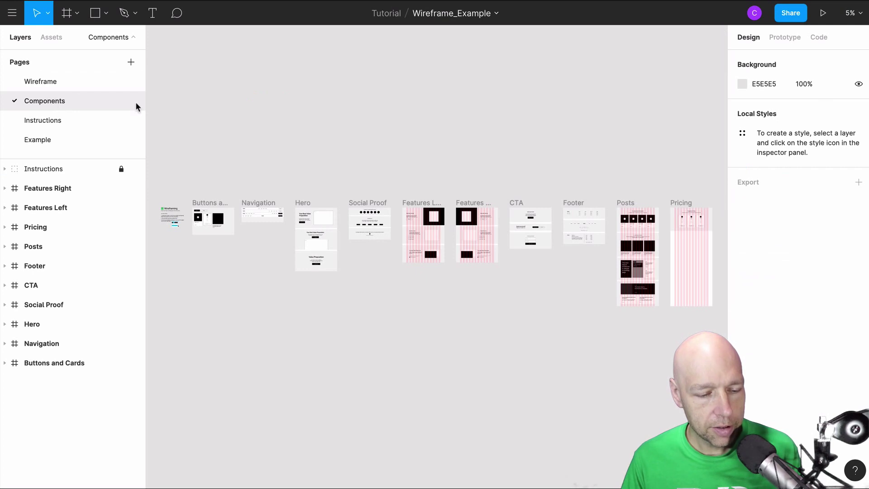
left_click(260, 203)
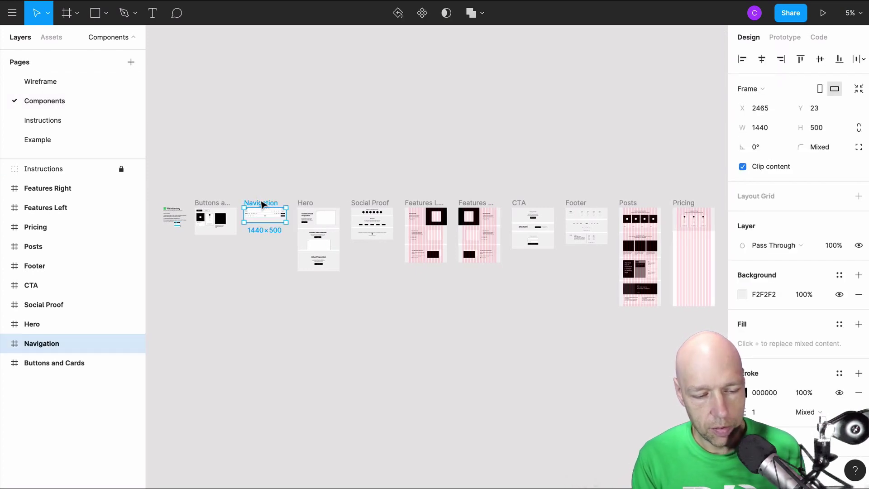
key("shift+2")
scroll(260, 203, "left", 3)
scroll(261, 203, "down", 5)
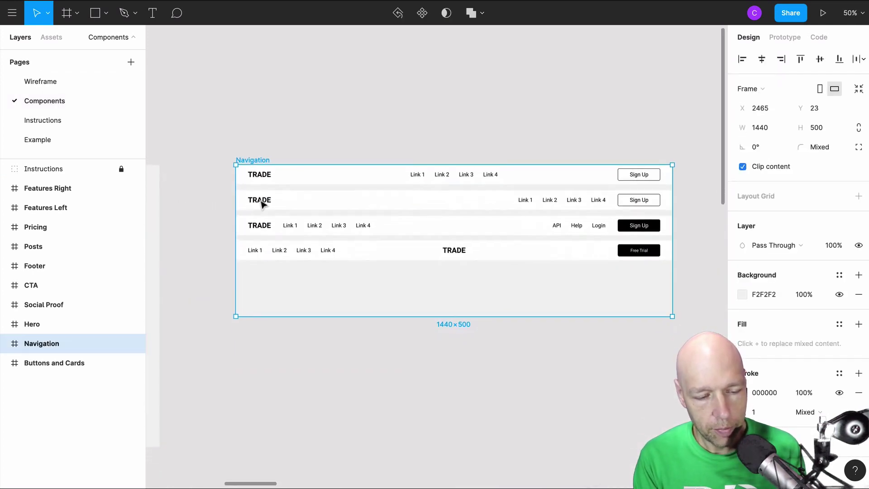
scroll(260, 203, "up", 3)
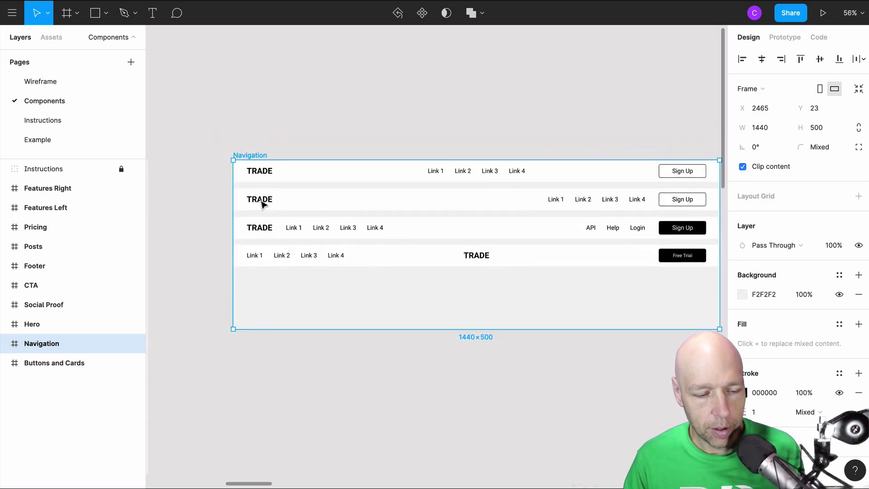
left_click(271, 201)
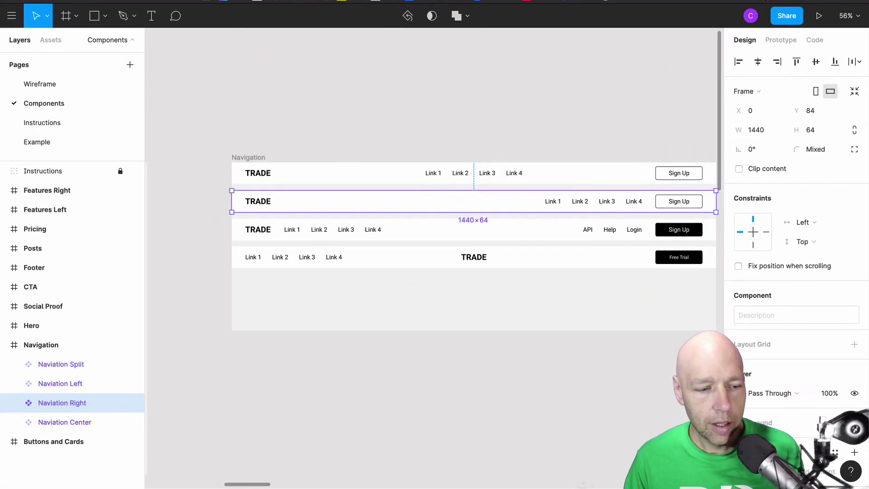
- Return to the Wireframe page and rename the Desktop - 1 frame Landing Page
left_click(51, 84)
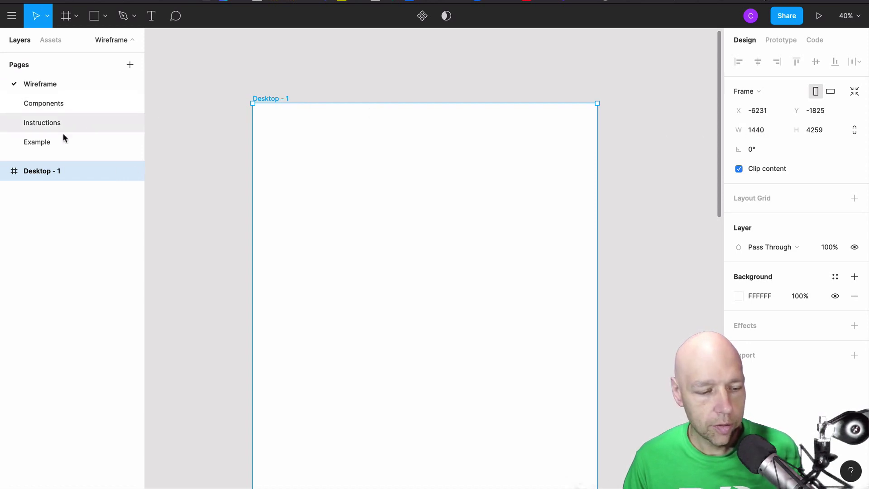
double_click(46, 170)
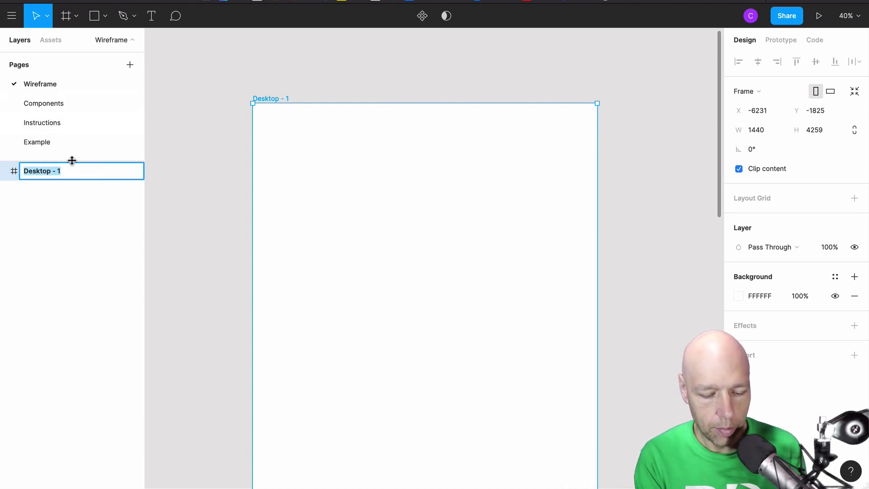
type("Landing")
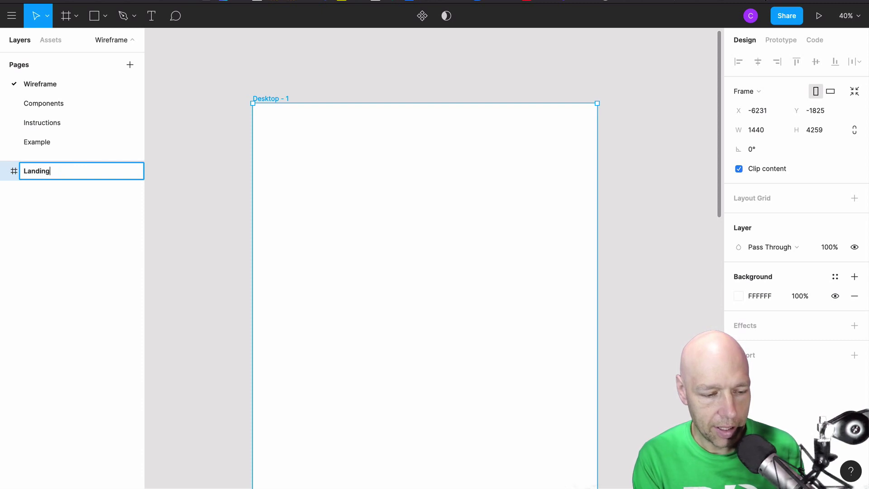
type(" Page")
key("Return")
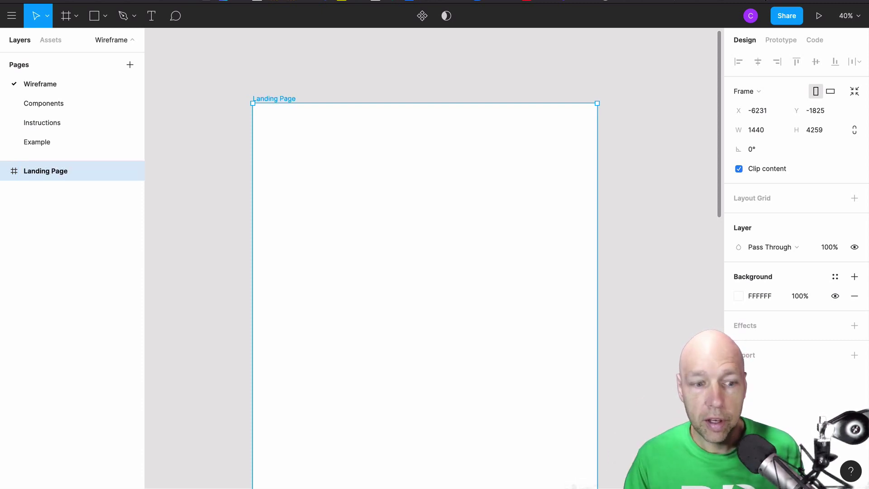
- Place the Naviation Center component from the local Navigation components flush along the top edge of the Landing Page frame
left_click(50, 41)
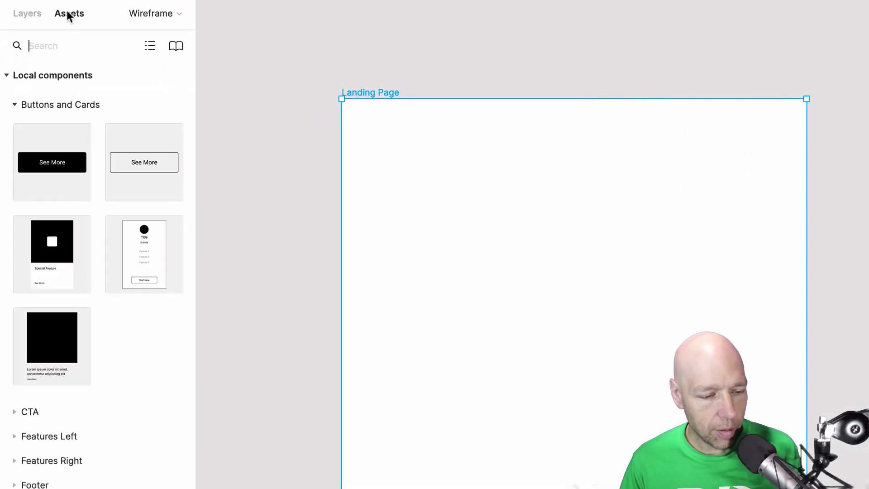
scroll(103, 308, "down", 2)
scroll(107, 305, "up", 2)
key("Escape")
scroll(97, 280, "down", 5)
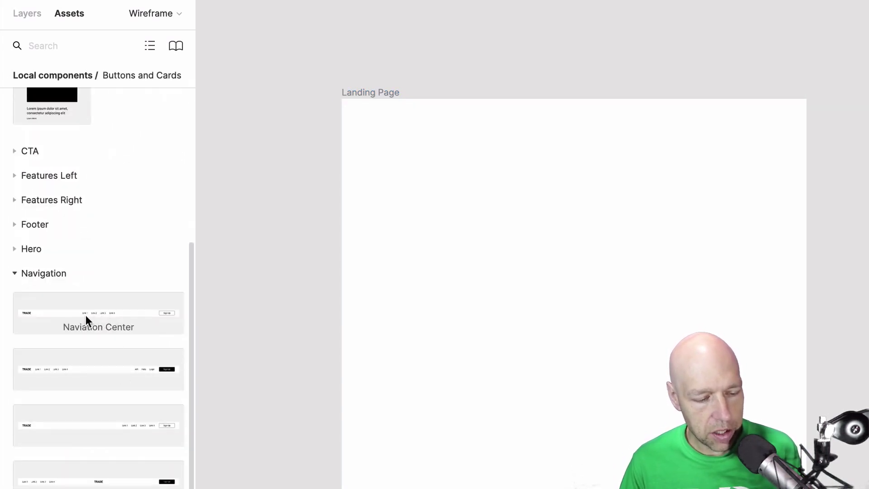
left_click_drag(84, 317, 551, 174)
left_click_drag(655, 184, 444, 117)
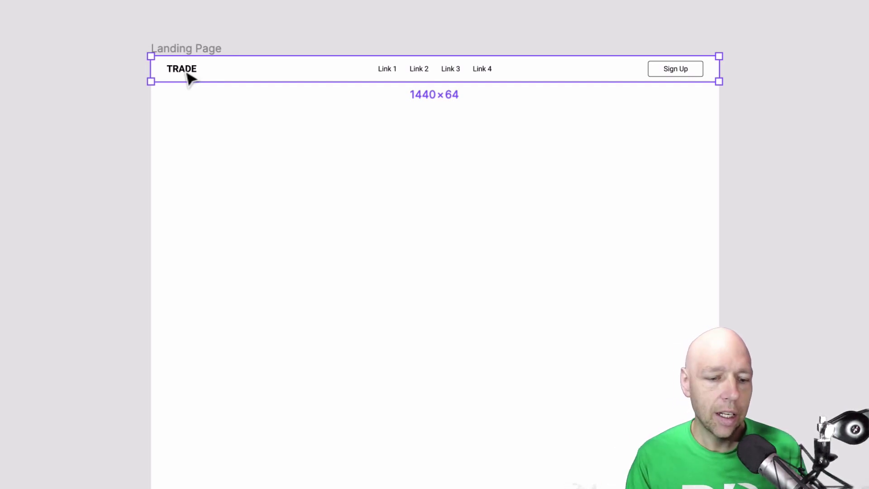
left_click(547, 47)
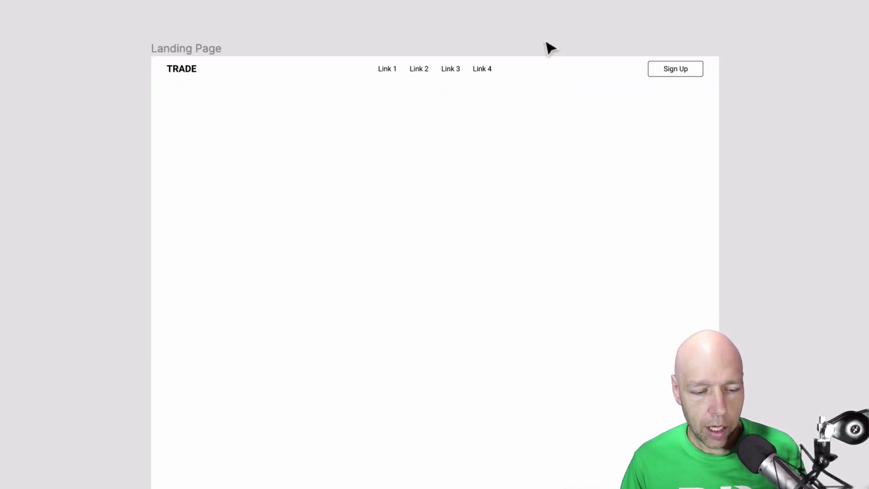
- Check the editable text of Link 1 through Link 4 in the placed navigation bar
left_click(395, 78)
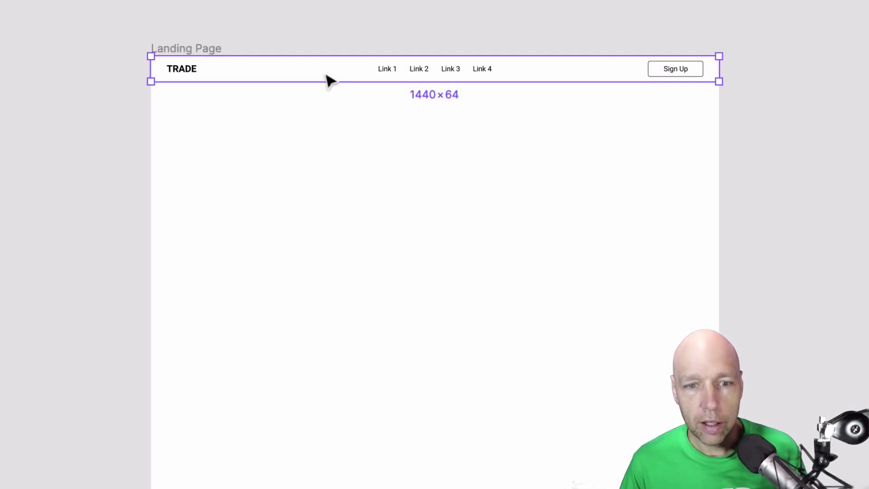
scroll(390, 72, "up", 5)
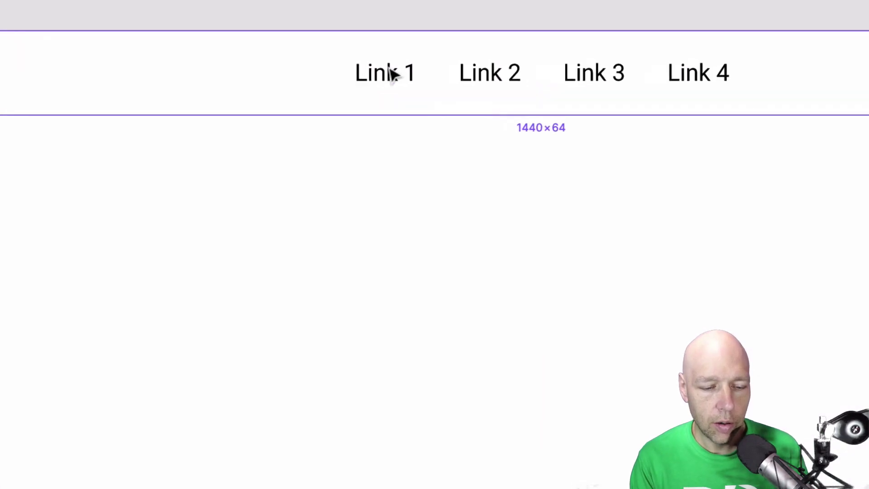
scroll(390, 72, "down", 4)
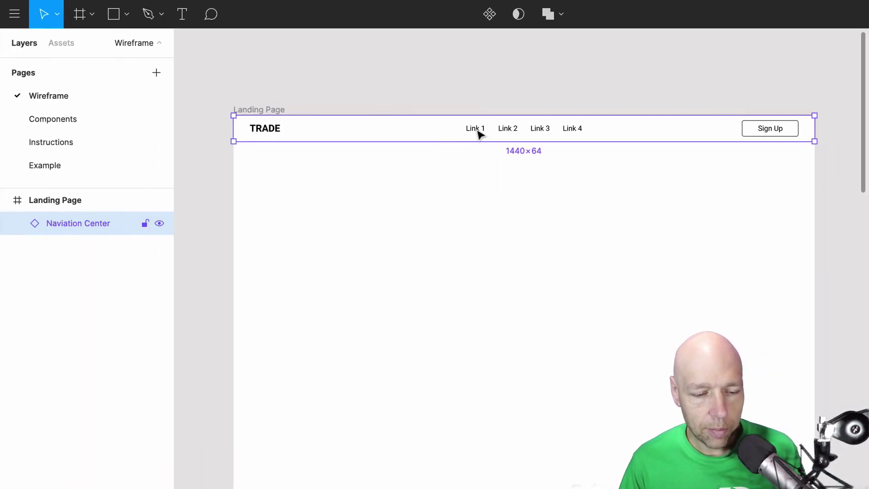
double_click(479, 134)
double_click(476, 130)
double_click(509, 129)
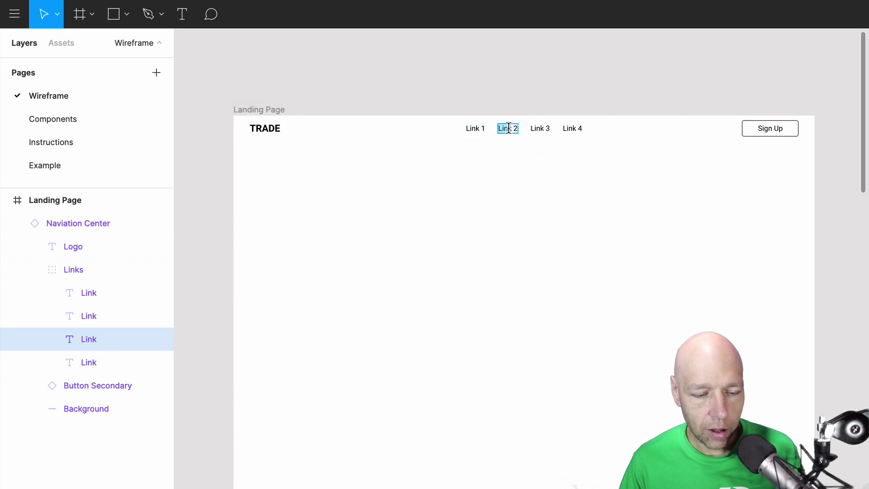
double_click(539, 128)
double_click(573, 128)
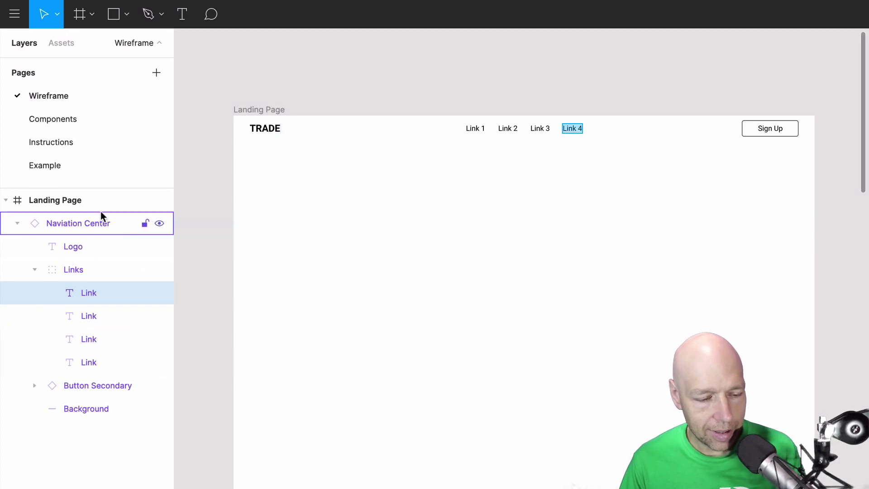
left_click(288, 327)
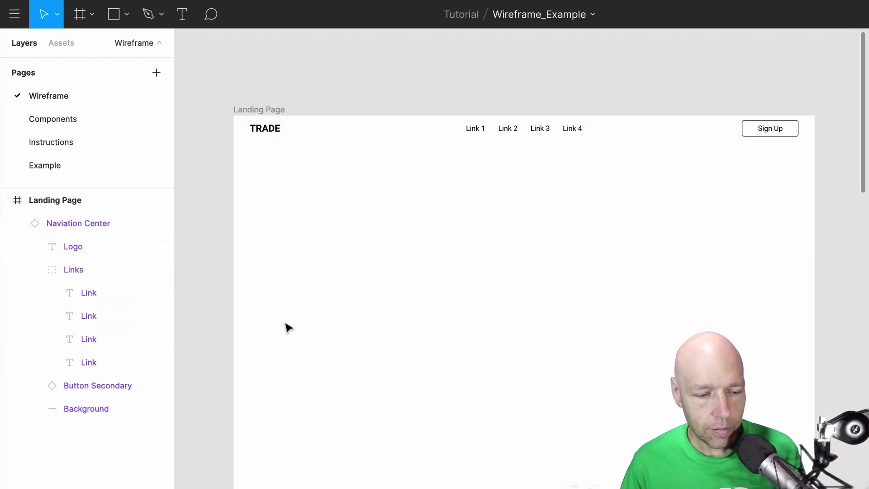
- Swap the Naviation Center instance on the Landing Page for Naviation Left
left_click(277, 128)
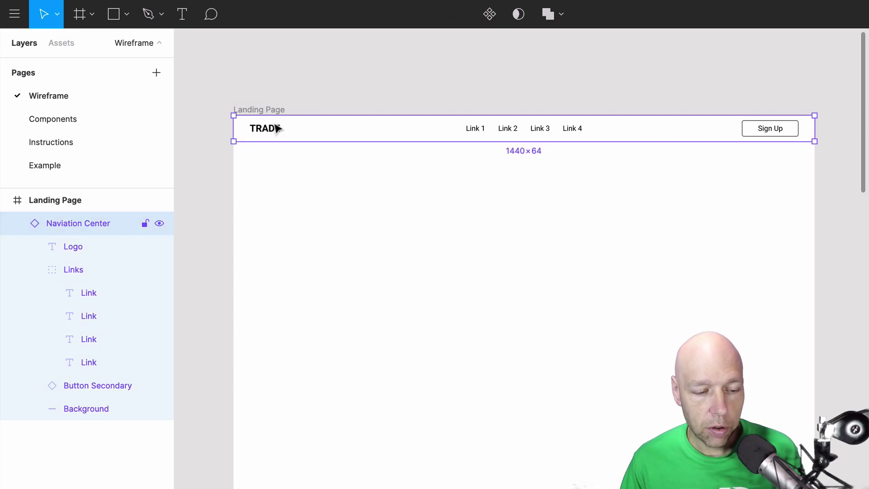
right_click(84, 219)
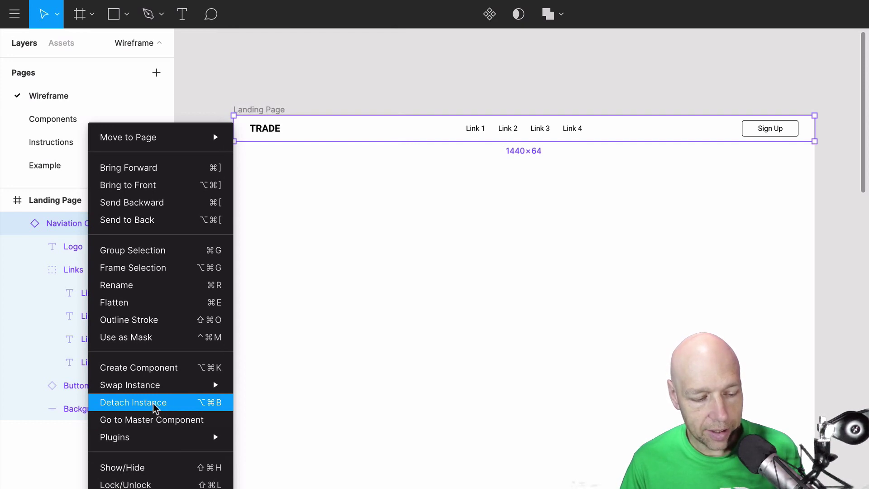
mouse_move(147, 388)
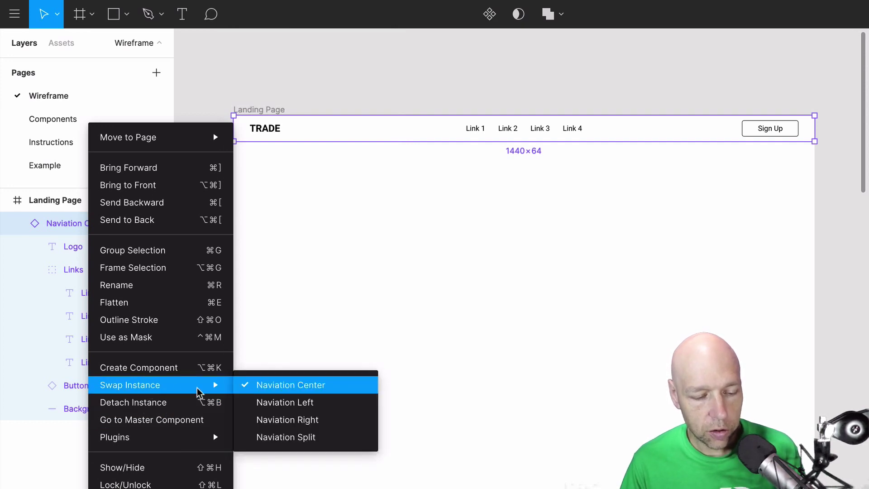
left_click(302, 404)
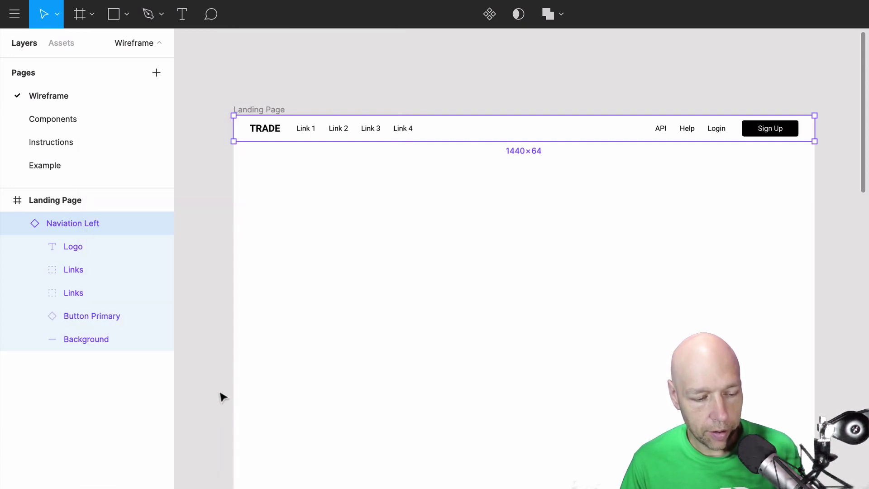
- Try swapping the navigation instance for Naviation Right, and undo that swap
right_click(77, 222)
mouse_move(145, 383)
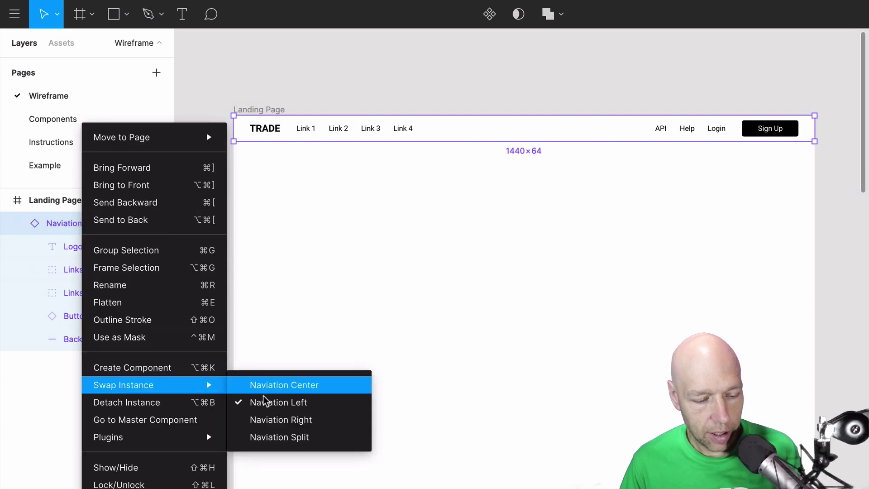
left_click(283, 419)
key("super+z")
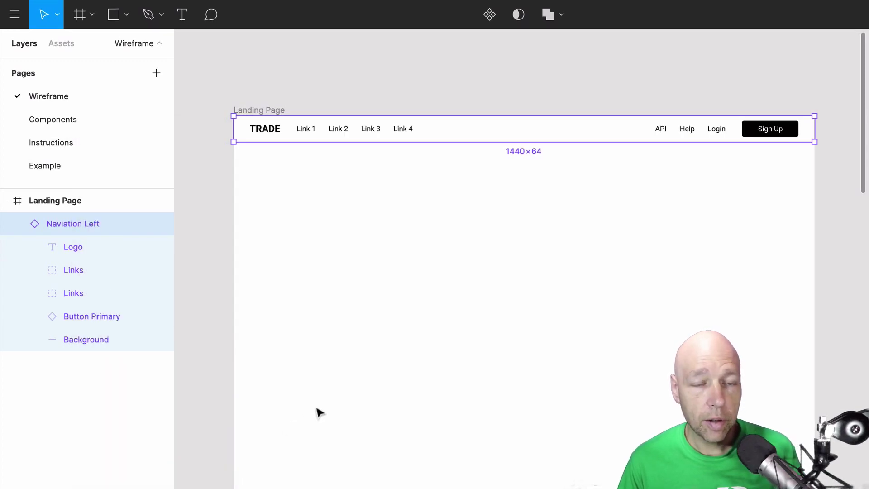
- Swap the Naviation Left instance back to Naviation Center
right_click(93, 224)
mouse_move(181, 388)
left_click(317, 388)
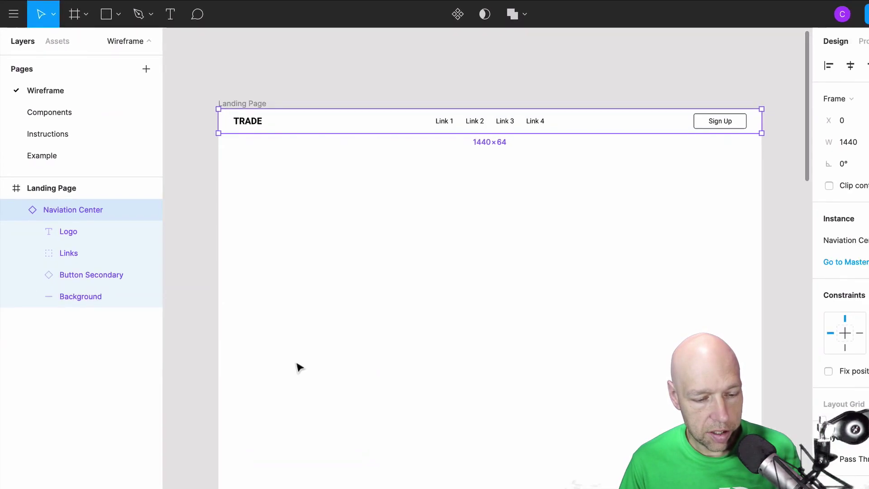
- Add a text note on the Landing Page listing Logo, Products / Case Studies / Developers / Insights / About, and Log In / Get Started (button)
left_click(560, 322)
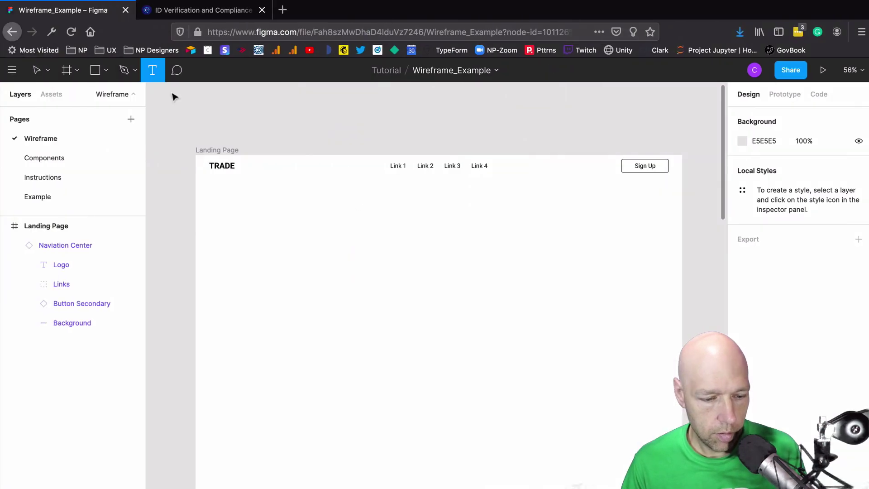
type("Logo Products / Case Studies / Developers / Insights / About Log In / Get Started (button)")
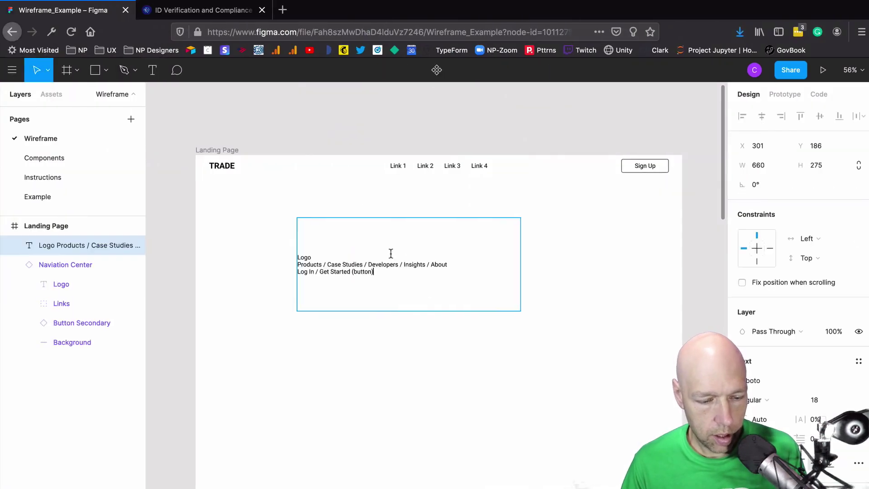
double_click(309, 254)
- Change the navigation bar's Link 1 text to Products and Link 2 to Case Studies
double_click(398, 166)
type("Products")
left_click(498, 140)
left_click_drag(409, 168, 394, 168)
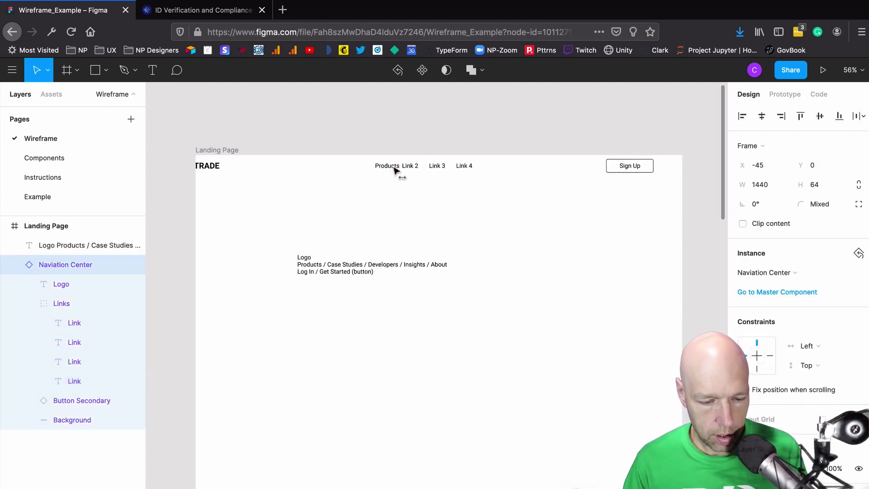
key("ctrl+z")
double_click(427, 167)
type("Case Studies")
key("Return")
key("BackSpace")
- Change the navigation bar's Link 3 text to Developers and Link 4 to Insights
double_click(459, 167)
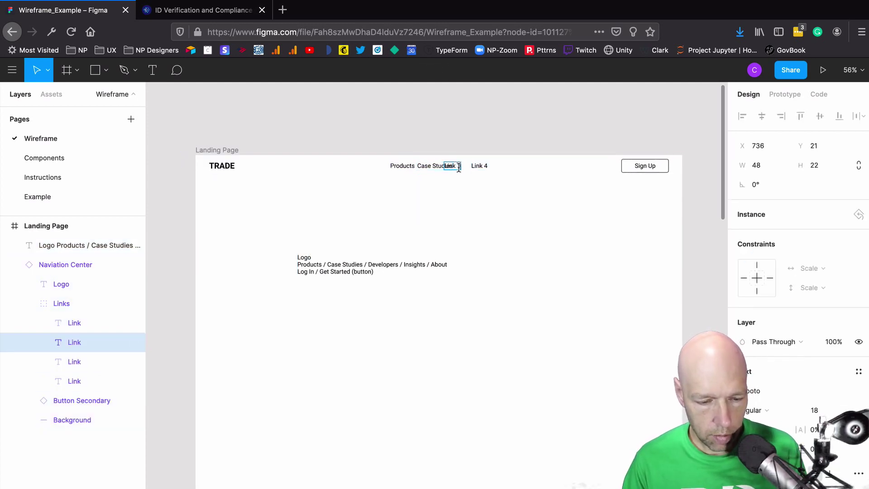
type("Developers")
key("Tab")
type("Insights")
- Detach the Naviation Center instance on the Landing Page from its master component
left_click(515, 174)
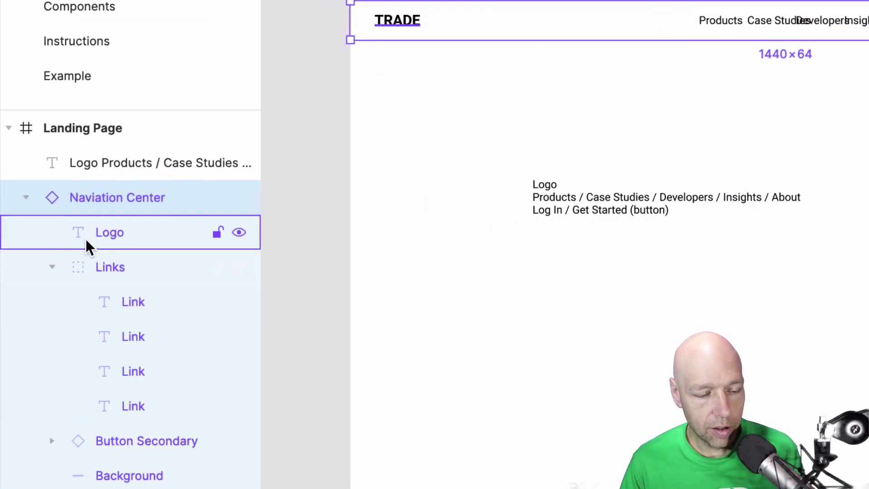
right_click(132, 209)
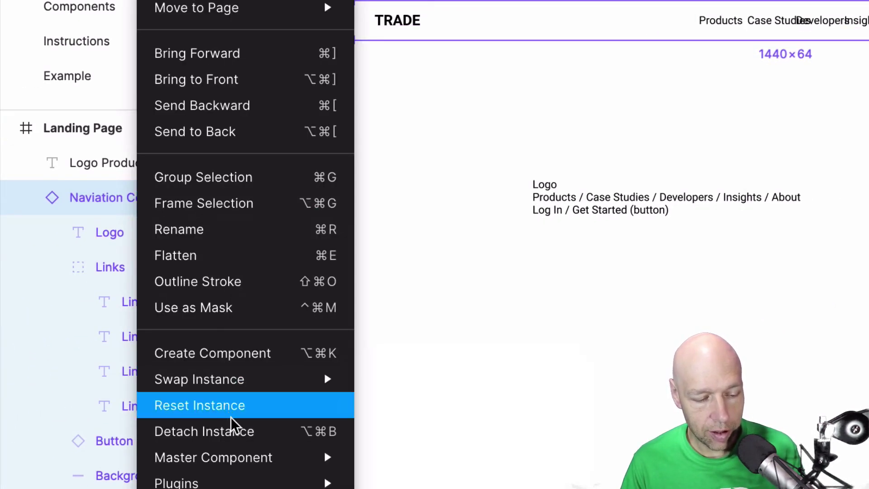
left_click(235, 430)
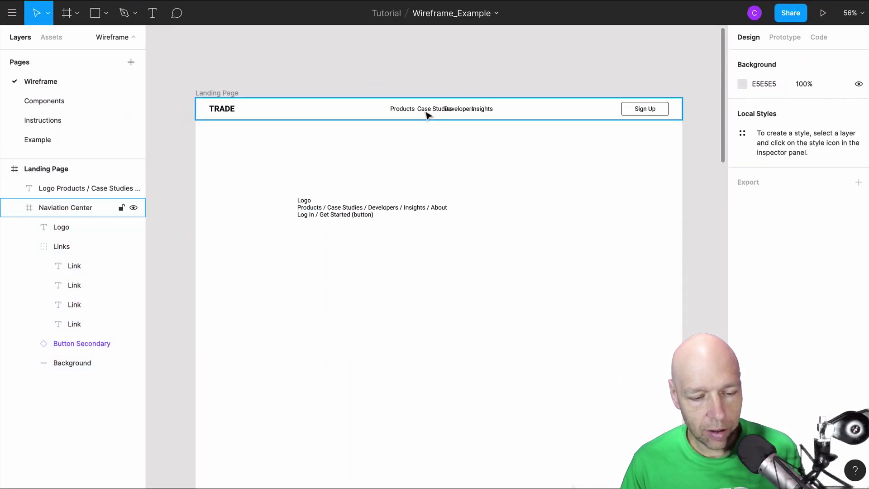
- Move Insights, Developers and Case Studies apart horizontally so that the navigation links no longer overlap
left_click(427, 113)
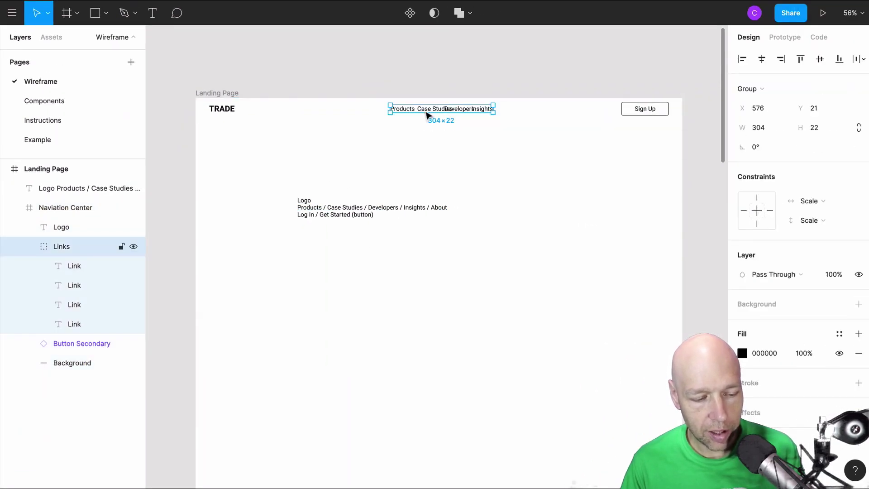
scroll(492, 128, "up", 6)
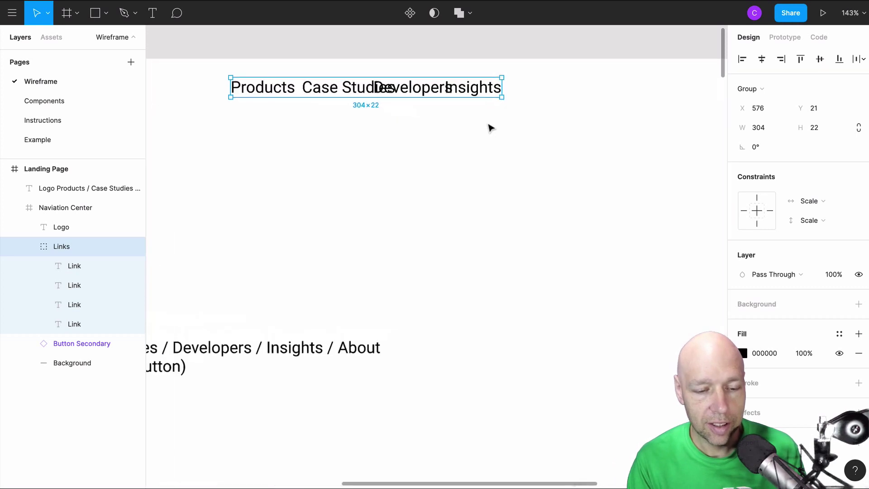
left_click(494, 160)
double_click(480, 89)
double_click(477, 87)
left_click_drag(478, 87, 546, 87)
left_click_drag(425, 88, 478, 88, "shift")
left_click_drag(353, 86, 377, 87, "shift")
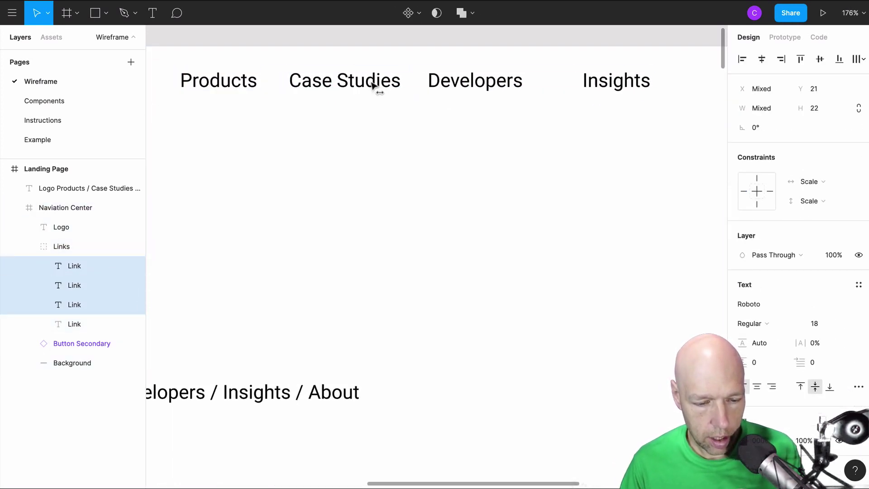
- Ungroup the navigation links and add a fifth link after Insights with the text About
key("Escape")
double_click(613, 88)
key("super+shift+g")
left_click(614, 88)
left_click_drag(616, 89, 680, 90)
double_click(680, 90)
type("About")
- Distribute the five navigation links with equal horizontal spacing and centre them in the navigation bar
left_click(219, 82)
left_click(330, 83, "shift")
left_click(476, 84, "shift")
left_click(589, 83, "shift")
left_click(671, 83, "shift")
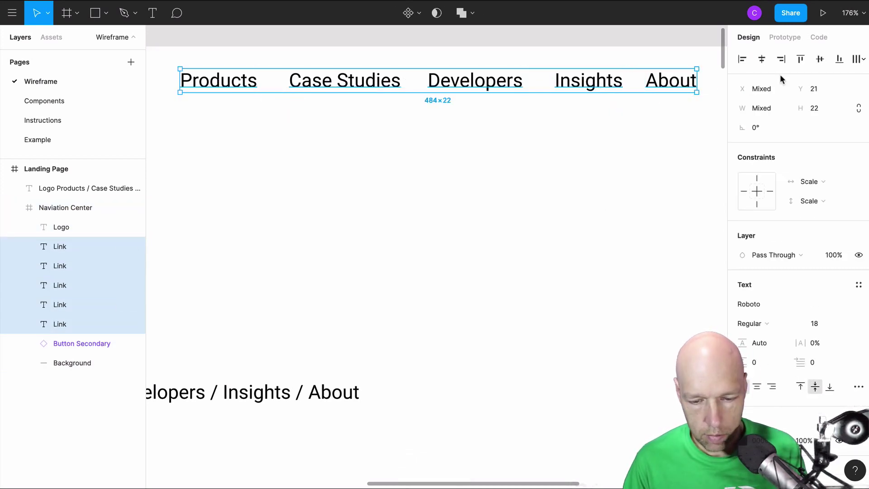
left_click(863, 59)
left_click(786, 114)
scroll(601, 198, "down", 5)
scroll(601, 198, "down", 3)
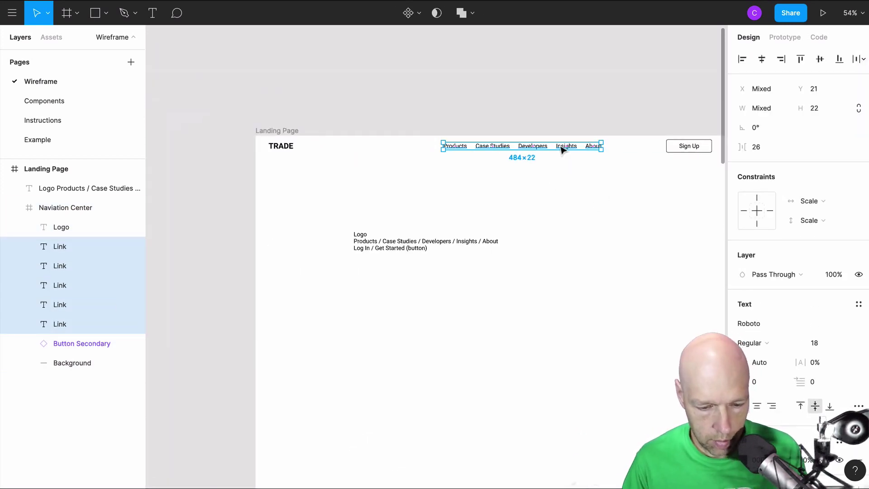
left_click_drag(563, 149, 529, 153)
key("Escape")
- Change the TRADE logo text to COMPANY LOGO and the Sign Up button's label to Get Started
left_click(287, 149)
double_click(286, 150)
type("COMPANY LOGO")
left_click(434, 93)
left_click(690, 145, "ctrl")
type("Get Started")
left_click(675, 176)
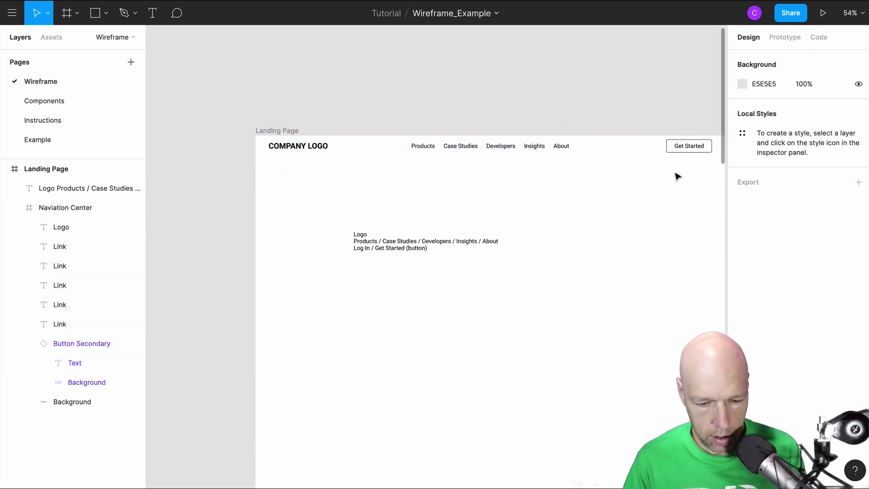
- Duplicate a navigation link, place the copy just before the Get Started button and change its text to Log In
scroll(674, 176, "right", 3)
double_click(434, 150)
key("ctrl+c")
key("ctrl+v")
left_click_drag(434, 151, 524, 151)
double_click(521, 152)
type("Log In")
left_click(520, 105)
left_click(523, 151)
double_click(522, 151)
left_click(496, 194)
- Delete the text note listing the navigation contents from the Landing Page
scroll(443, 235, "left", 2)
left_click(389, 241)
key("BackSpace")
- Set the fill of the navigation bar's Background layer to EEEEEE
left_click(86, 188)
left_click(91, 399)
left_click(742, 304)
left_click(652, 381)
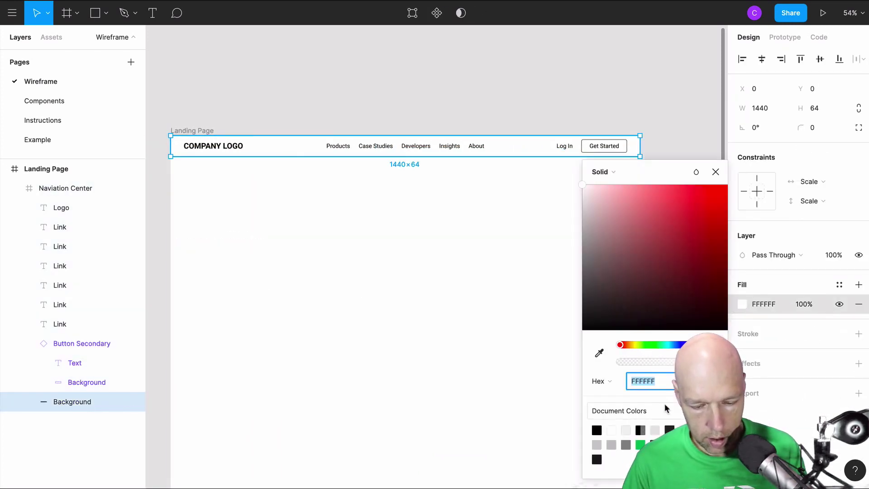
type("EEEEEE")
key("Return")
left_click(519, 113)
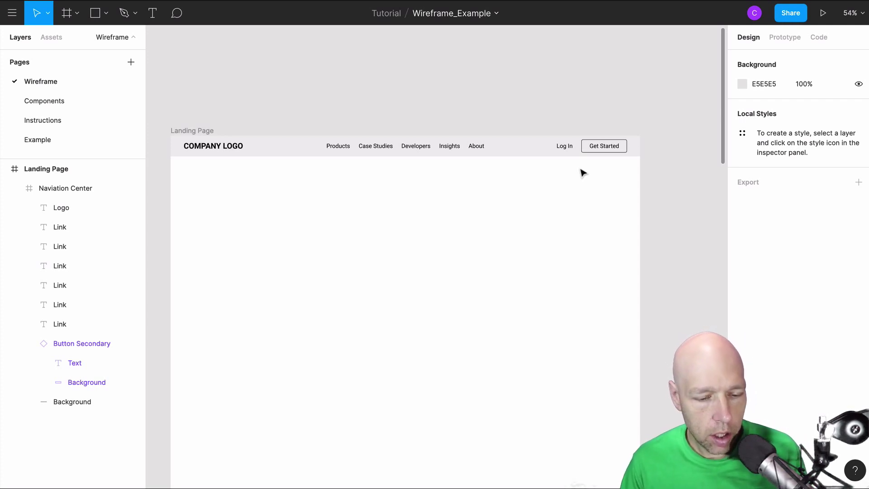
- Rename the Naviation Center frame as Company Nav
left_click(519, 145)
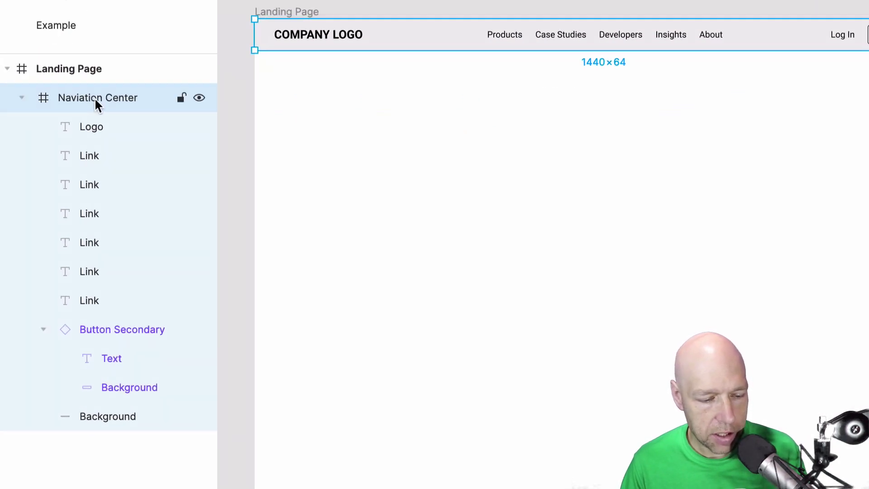
double_click(95, 98)
left_click(137, 95)
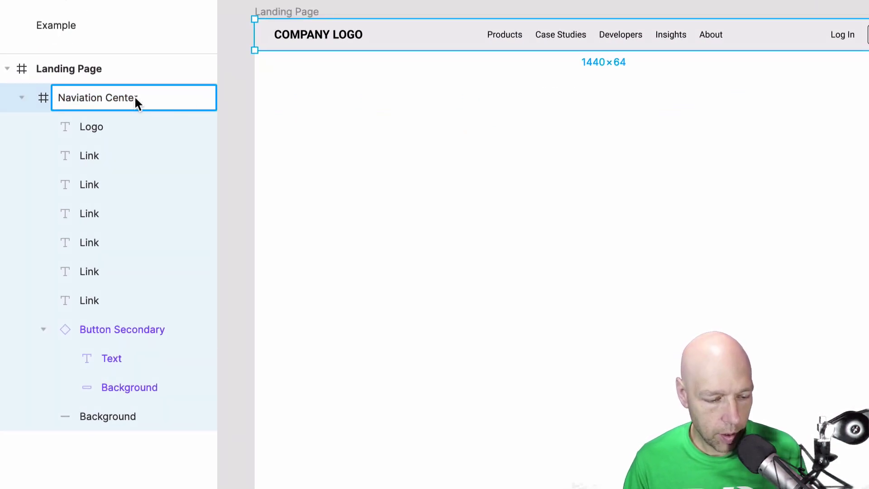
key("super+a")
type("Company Nav")
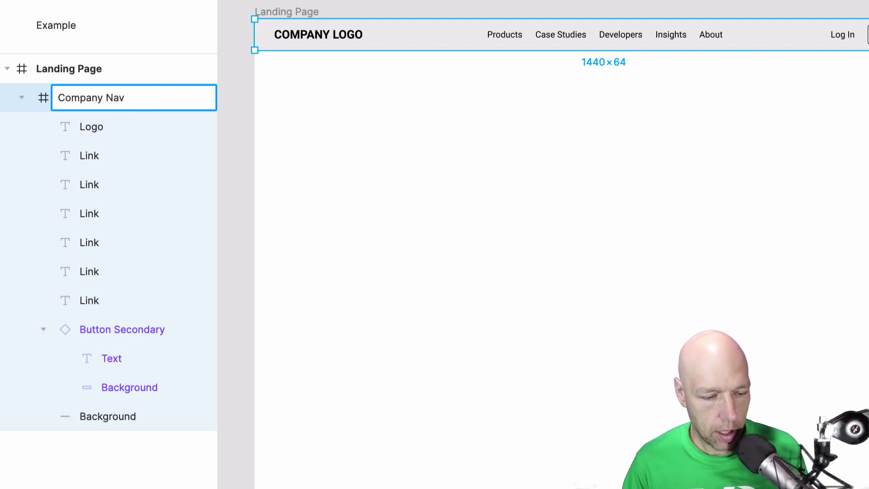
key("Return")
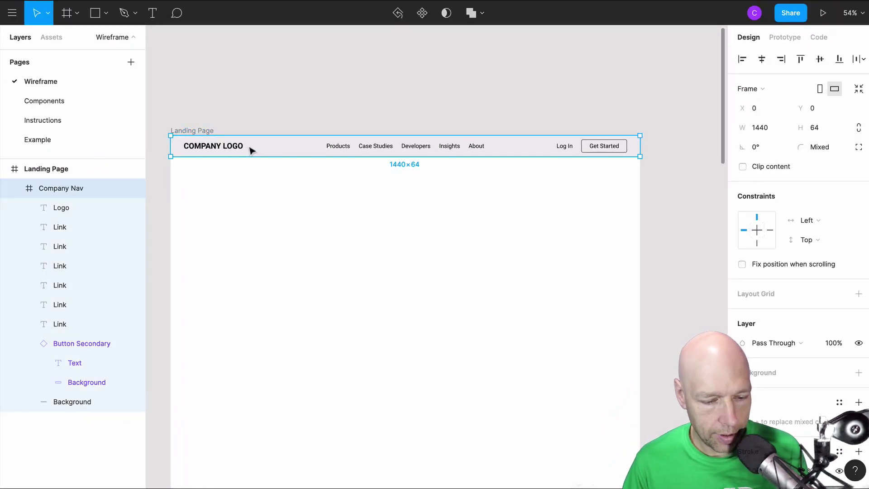
- Copy Company Nav into the Navigation frame on the Components page, below the existing bars, and turn it into a component
left_click_drag(275, 151, 313, 232)
key("super+z")
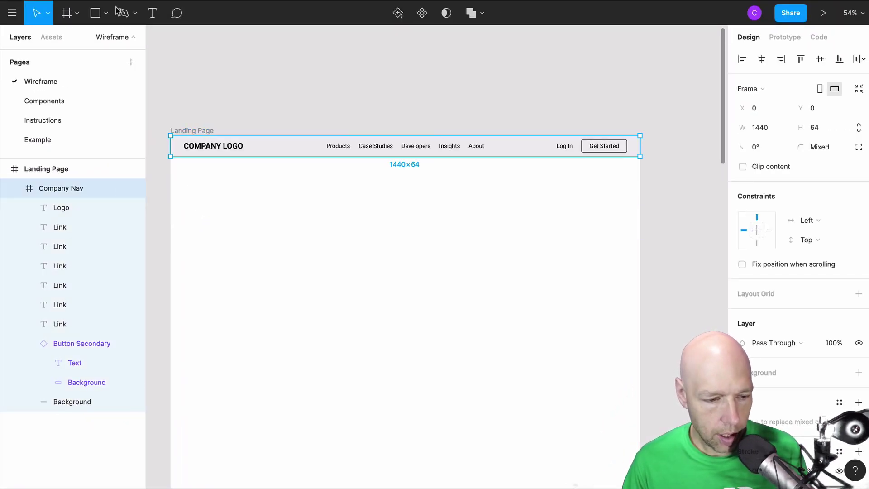
left_click(41, 101)
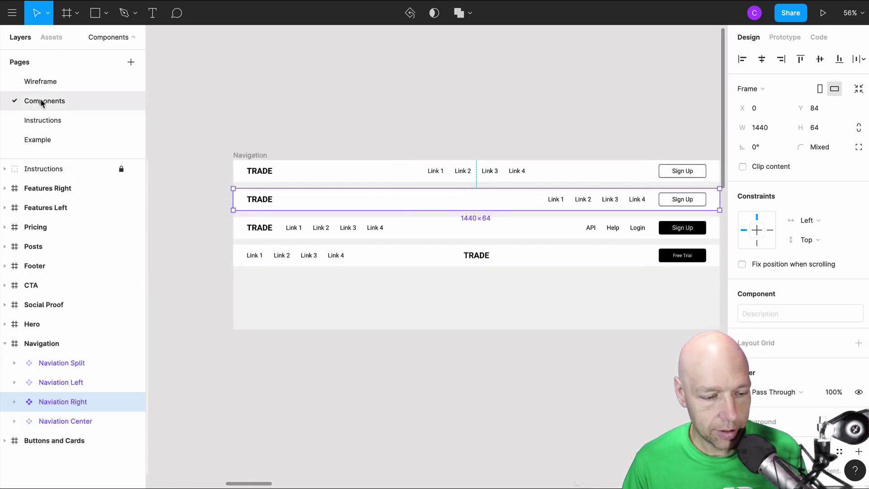
left_click(250, 155)
key("super+v")
scroll(250, 158, "down", 1)
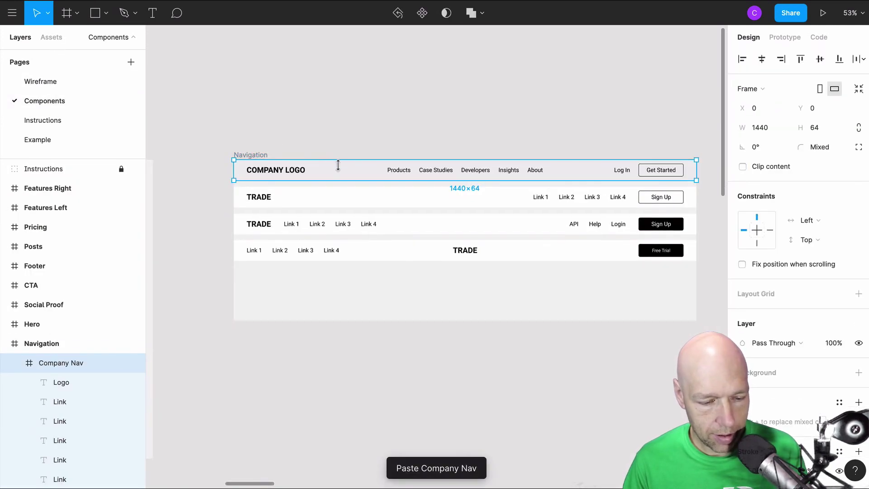
left_click_drag(344, 181, 356, 284)
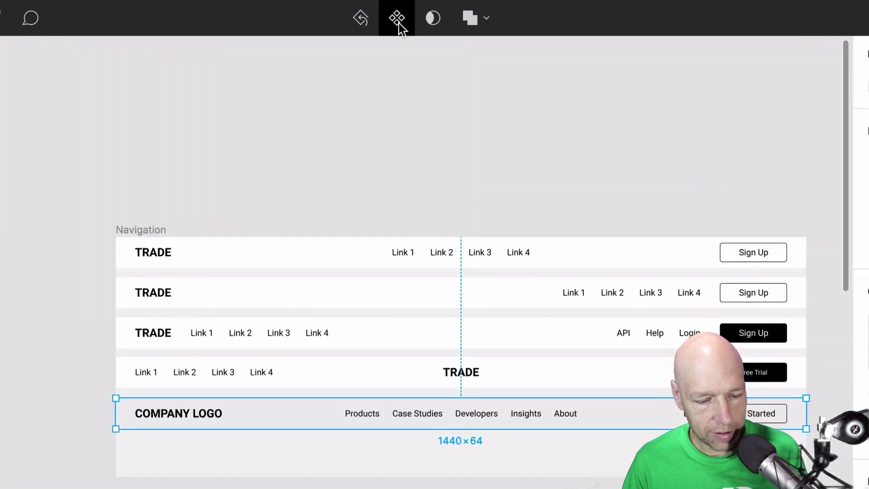
left_click(417, 20)
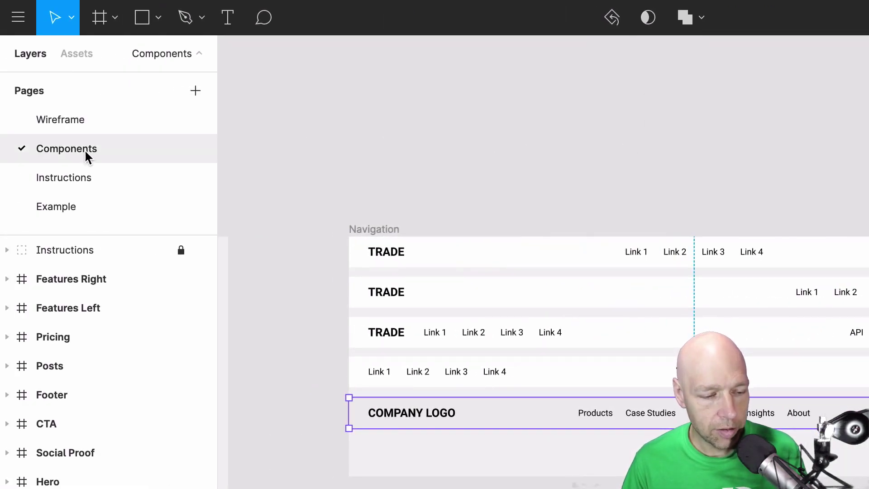
- Delete the original Company Nav frame from the Landing Page on the Wireframe page
left_click(77, 122)
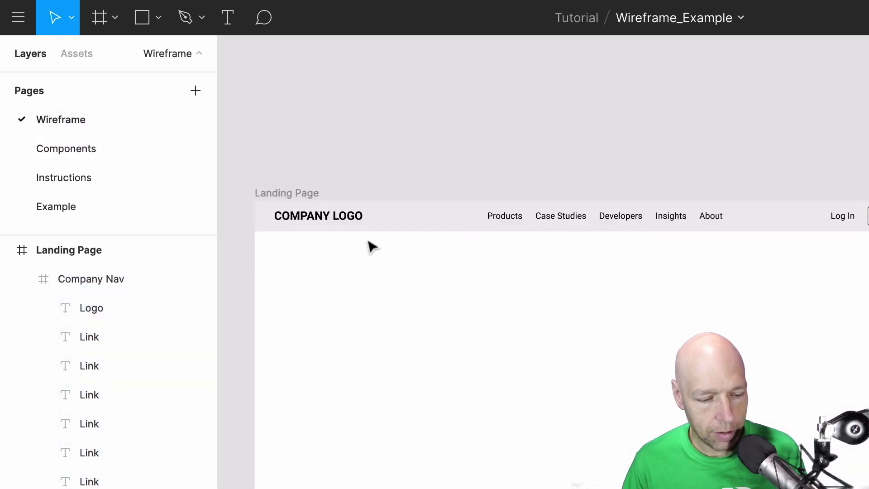
left_click(406, 227)
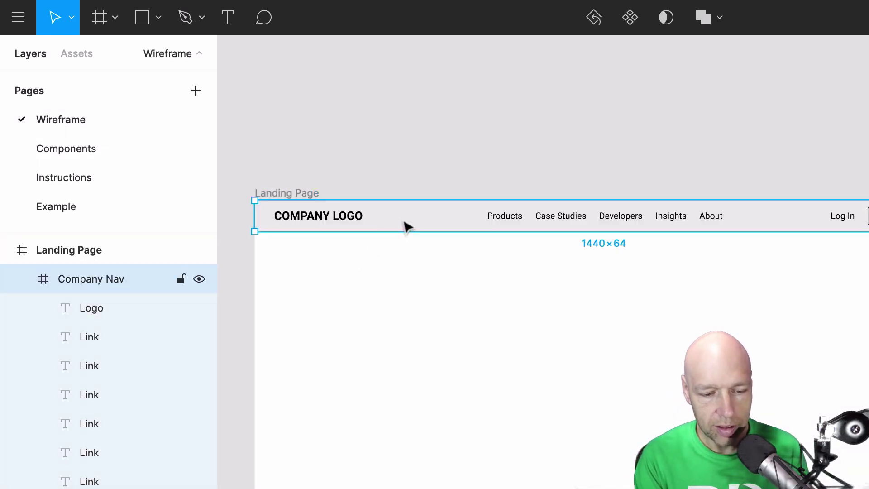
key("Delete")
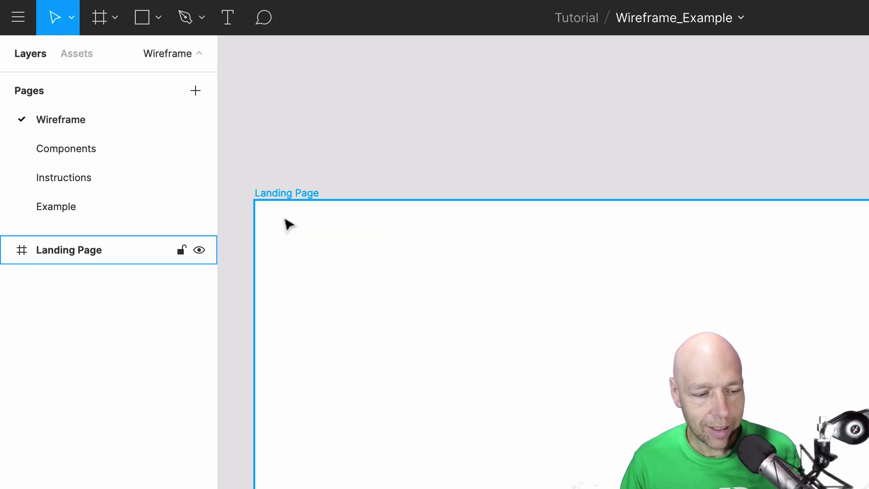
- Place an instance of the Company Nav component at the top edge of the Landing Page frame
left_click(86, 55)
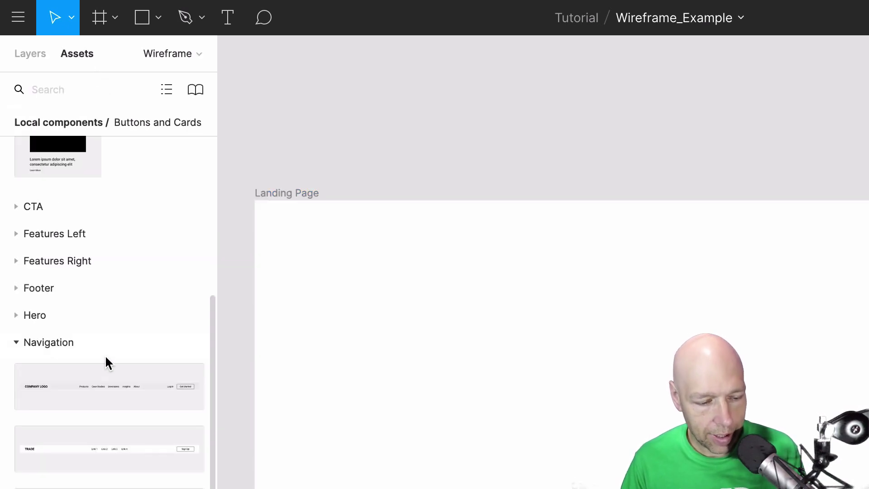
scroll(108, 354, "down", 2)
left_click_drag(88, 327, 598, 284)
left_click_drag(703, 305, 381, 223)
left_click(545, 146)
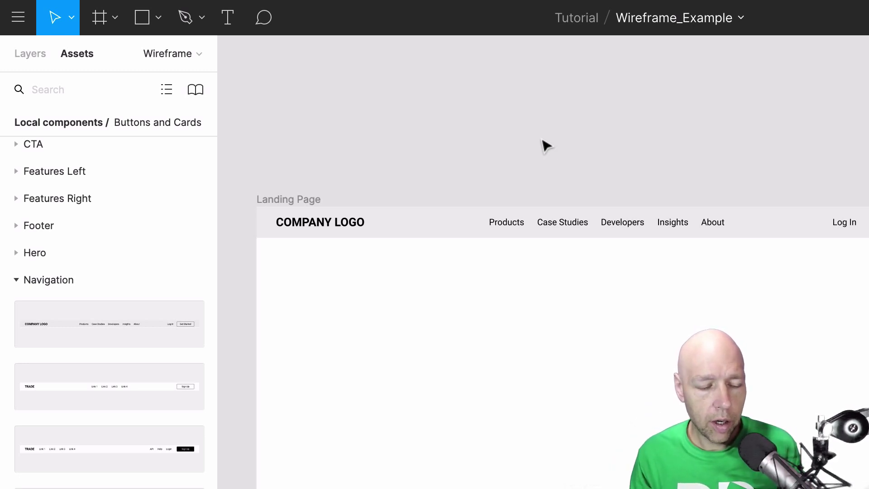
- Duplicate the Landing Page frame and move the copy farther away from the original's right side
left_click(318, 201)
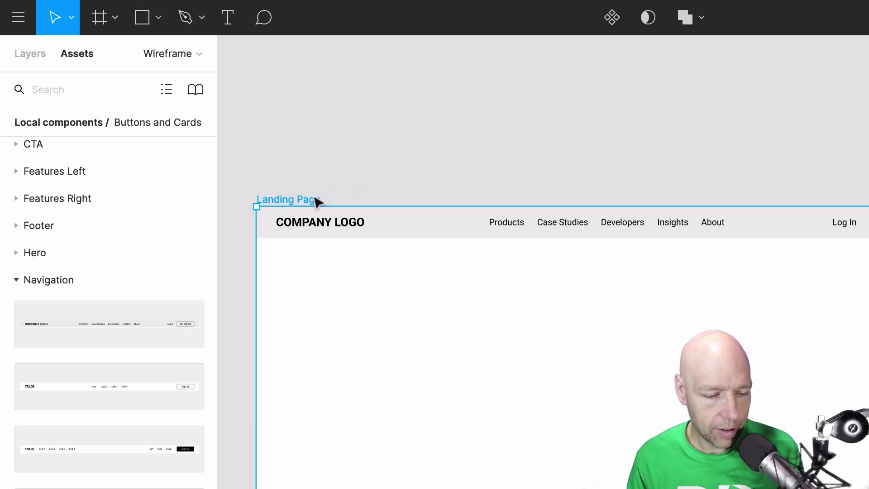
key("super+d")
scroll(463, 197, "right", 5)
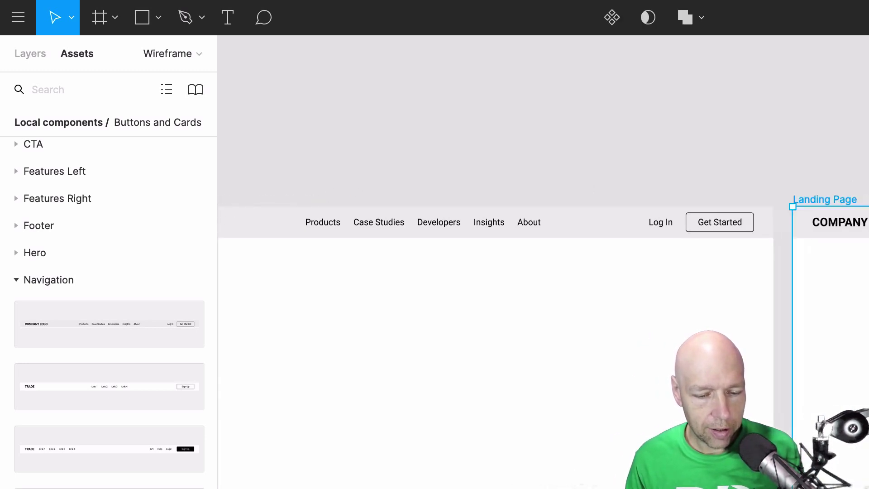
scroll(627, 199, "right", 2)
left_click_drag(627, 200, 679, 202)
- Rename the duplicated Landing Page frame as About Company
key("ctrl+r")
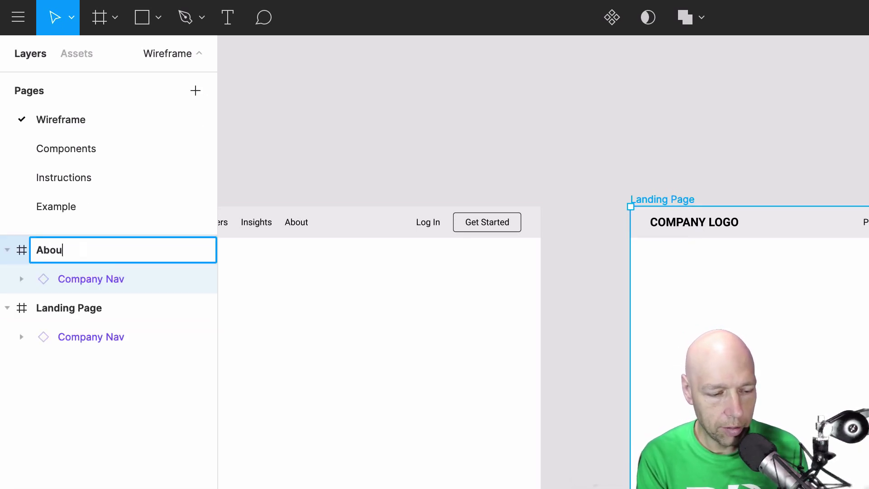
type("About Company")
key("Return")
- Set the Company Nav master component's background fill to AAAAAA and check both frames on the Wireframe page
scroll(761, 236, "left", 9)
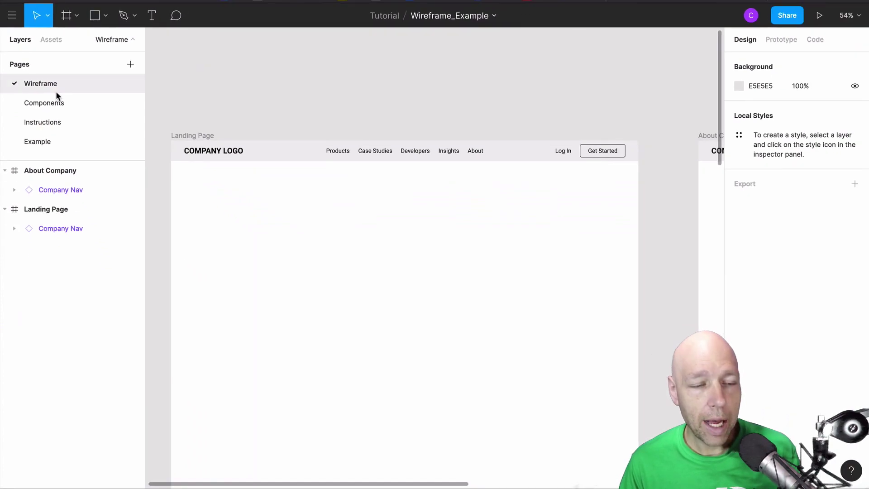
left_click(53, 103)
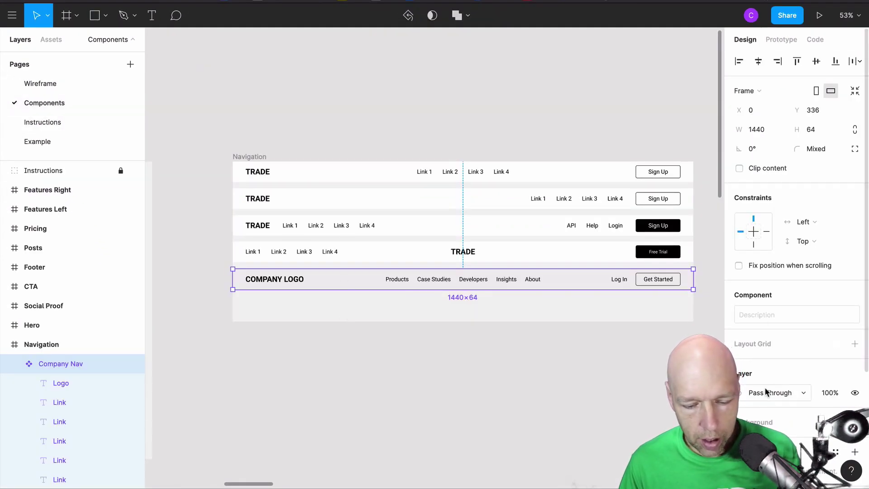
scroll(68, 389, "down", 4)
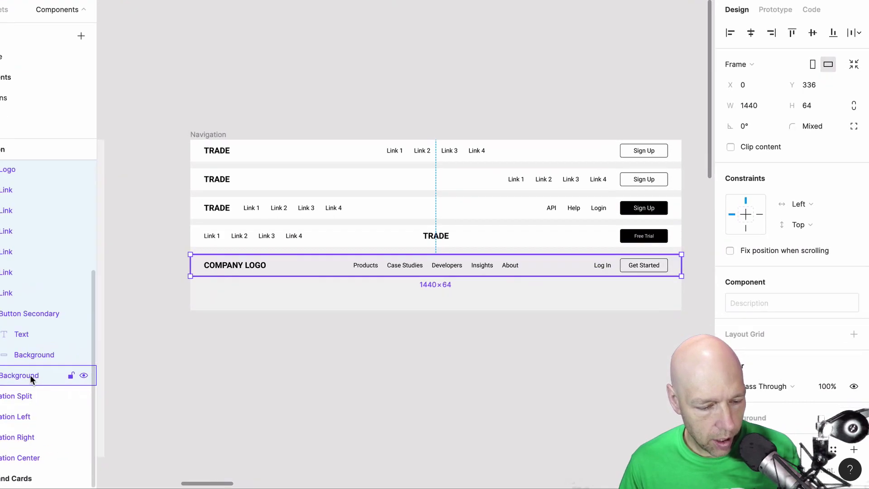
left_click(31, 380)
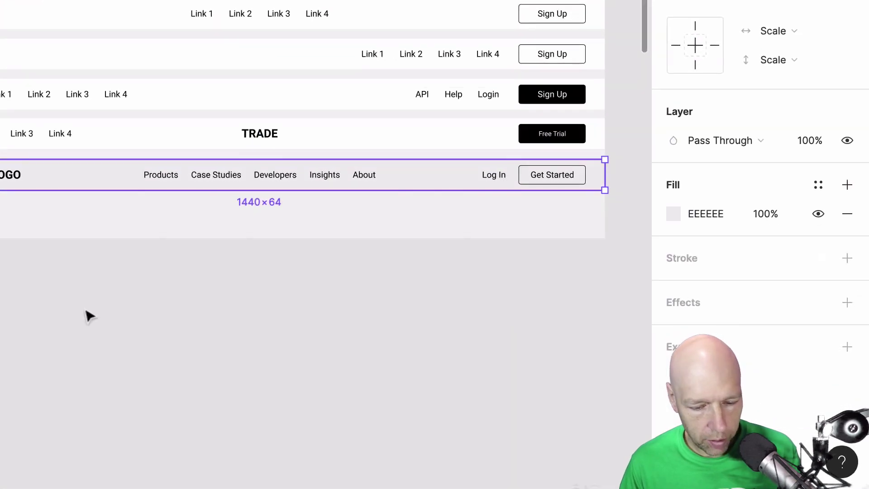
left_click(728, 293)
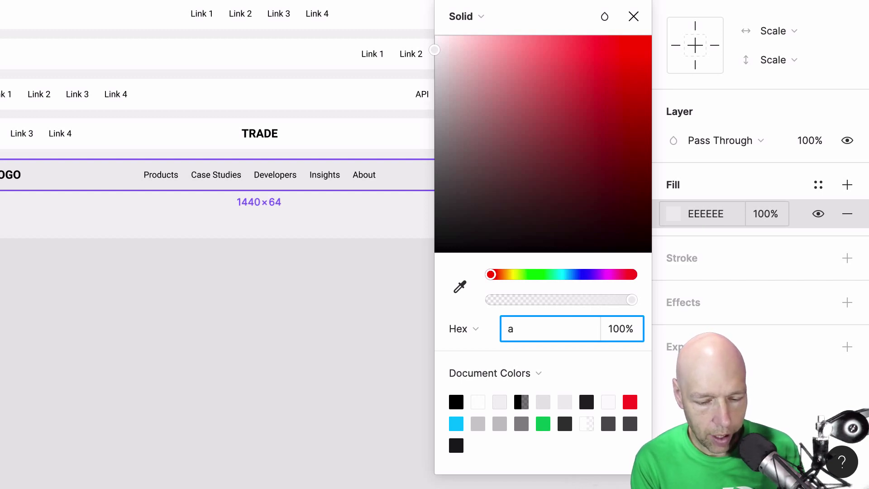
type("aaa")
key("Return")
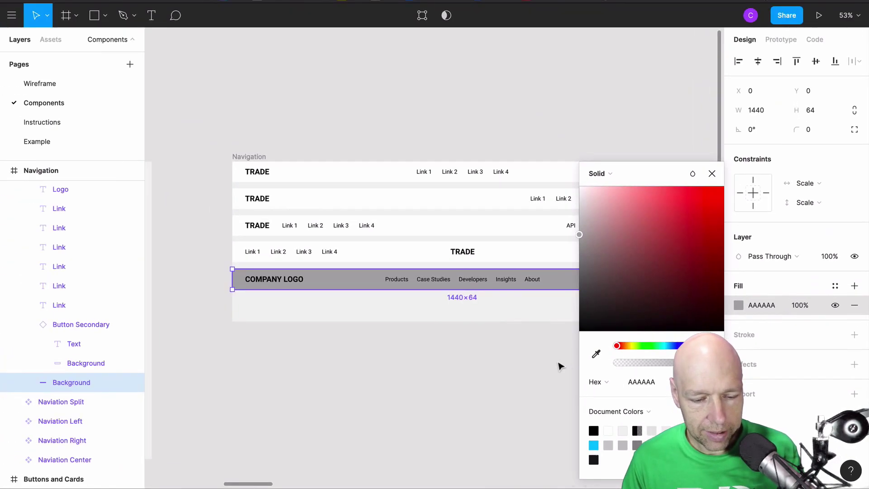
left_click(406, 314)
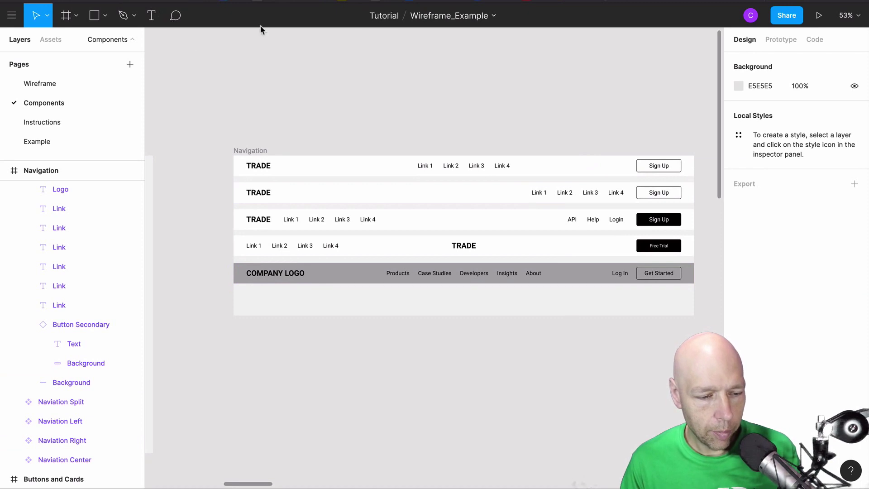
left_click(69, 83)
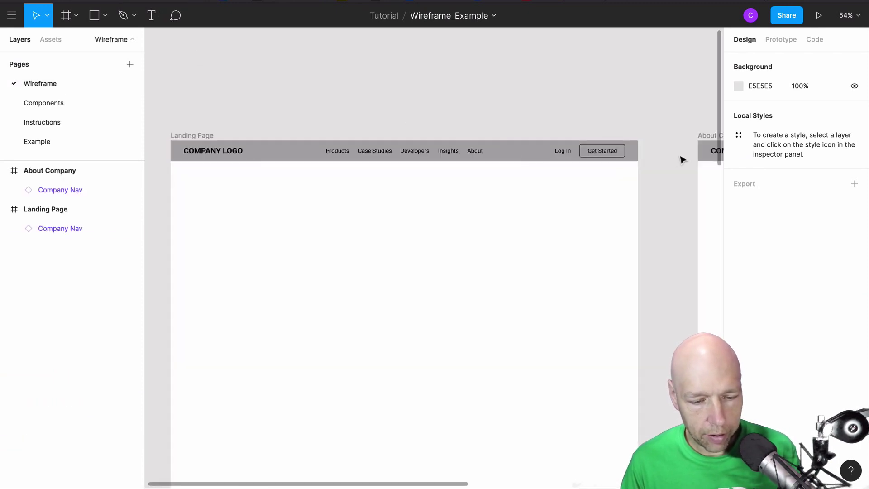
scroll(683, 159, "right", 5)
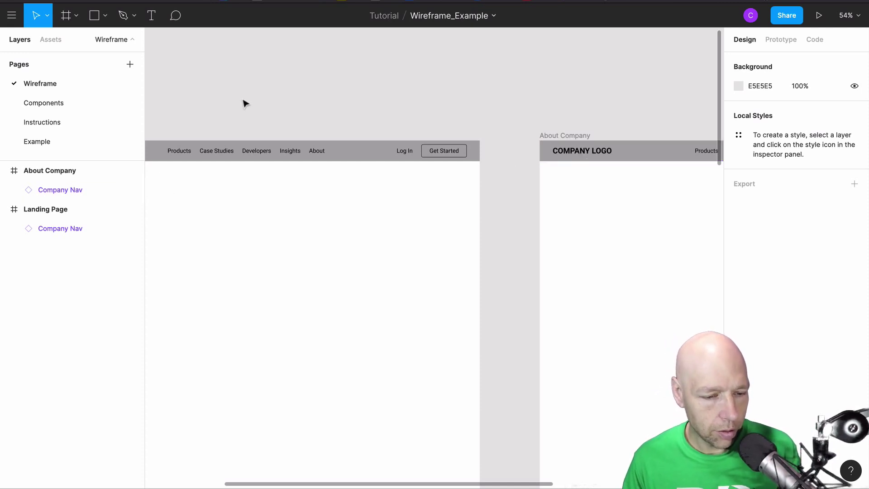
- Undo the background fill change on the Company Nav component and return to the Landing Page on the Wireframe page
key("Page_Down")
key("ctrl+z")
key("ctrl+z")
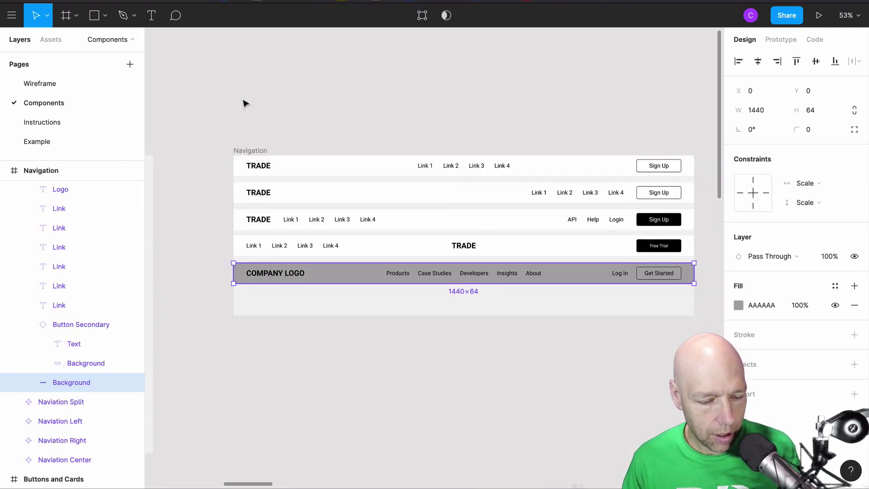
left_click(33, 87)
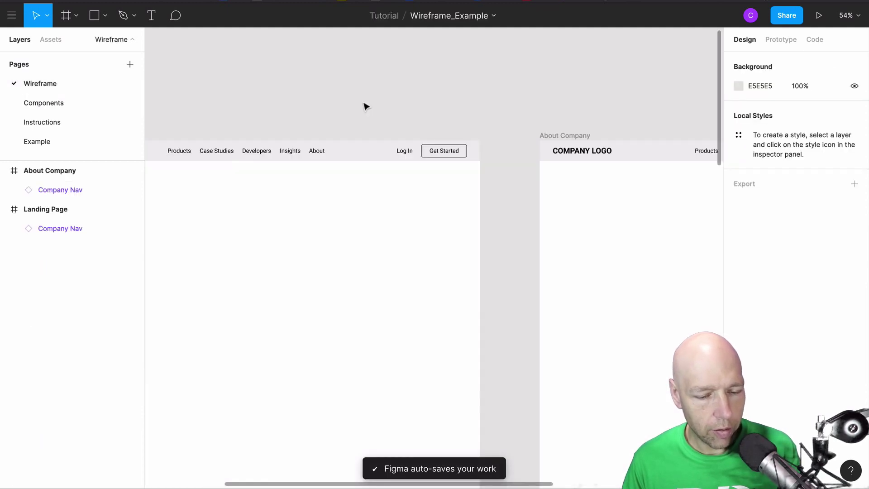
scroll(347, 167, "left", 3)
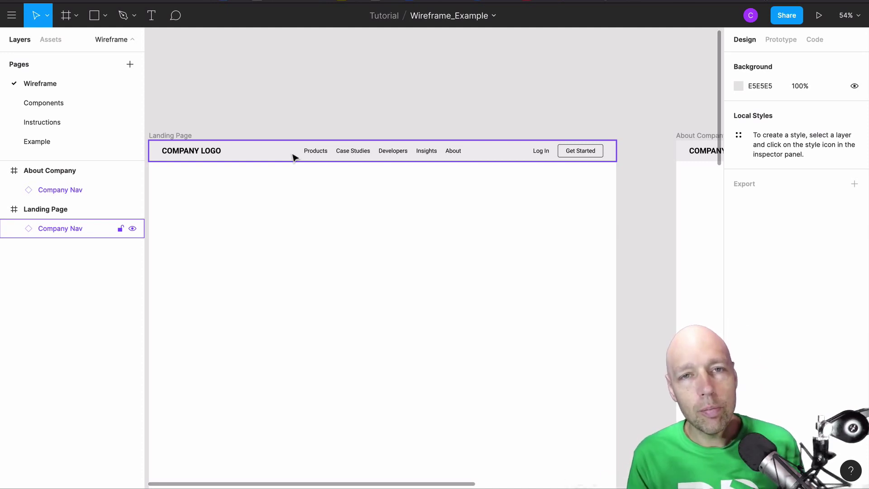
left_click(322, 106)
scroll(323, 108, "left", 3)
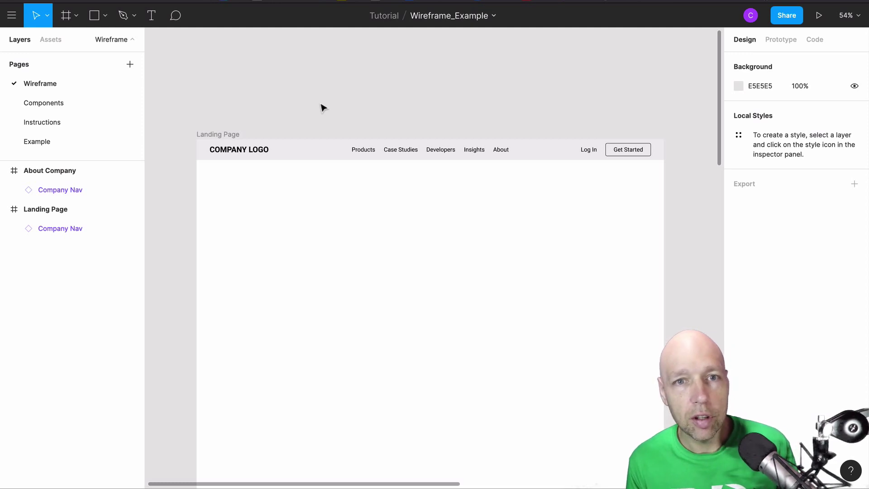
- Paste the hero copy into the Landing Page frame and place the Hero Side Image Right component directly below Company Nav
left_click(54, 39)
scroll(69, 348, "up", 10)
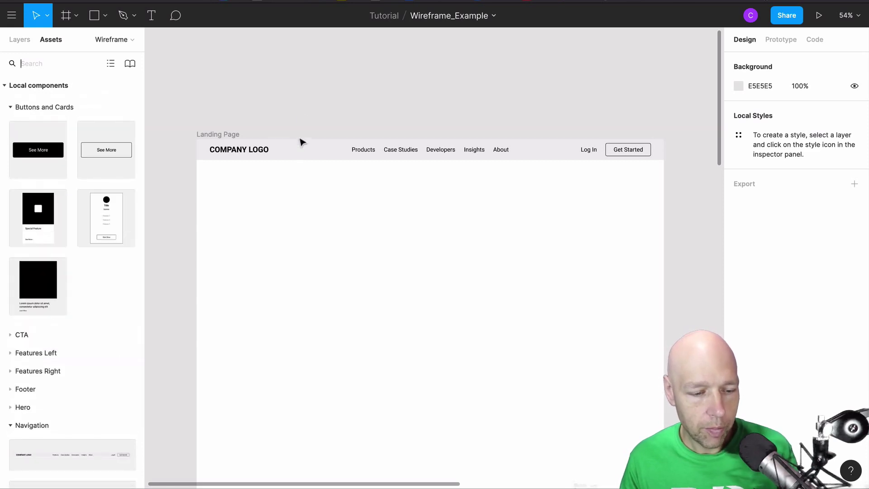
scroll(372, 215, "down", 3)
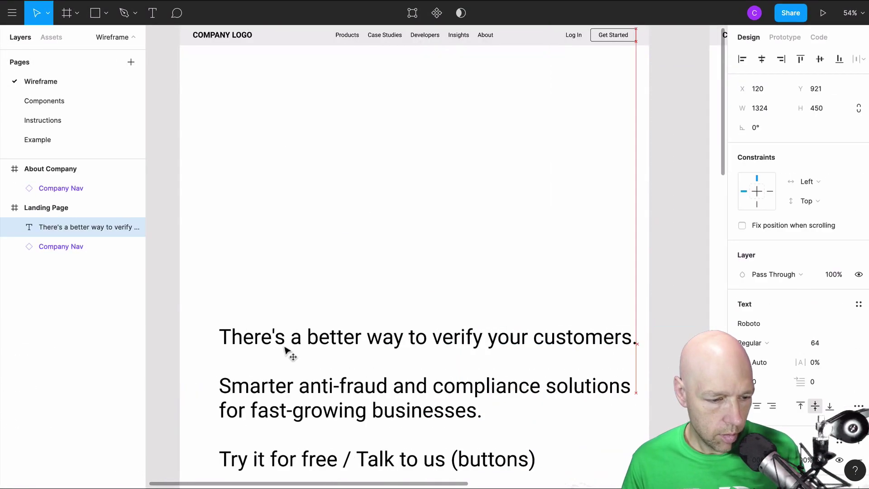
left_click(42, 101)
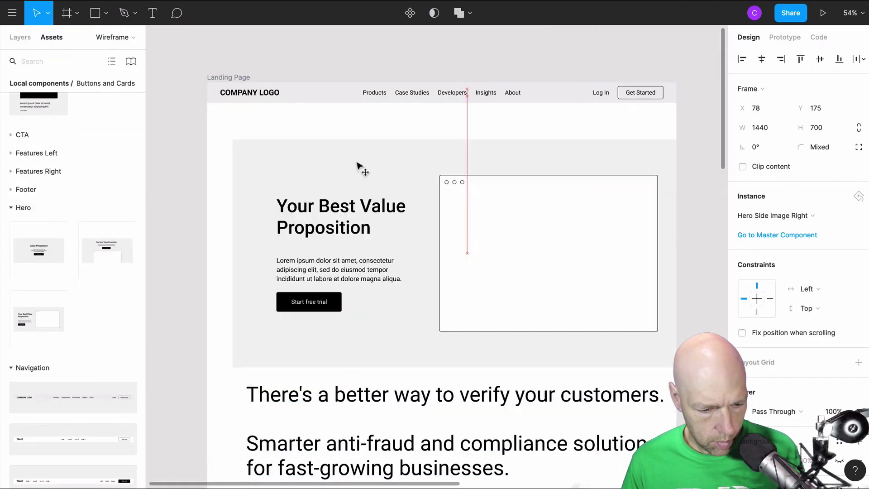
scroll(358, 169, "down", 3)
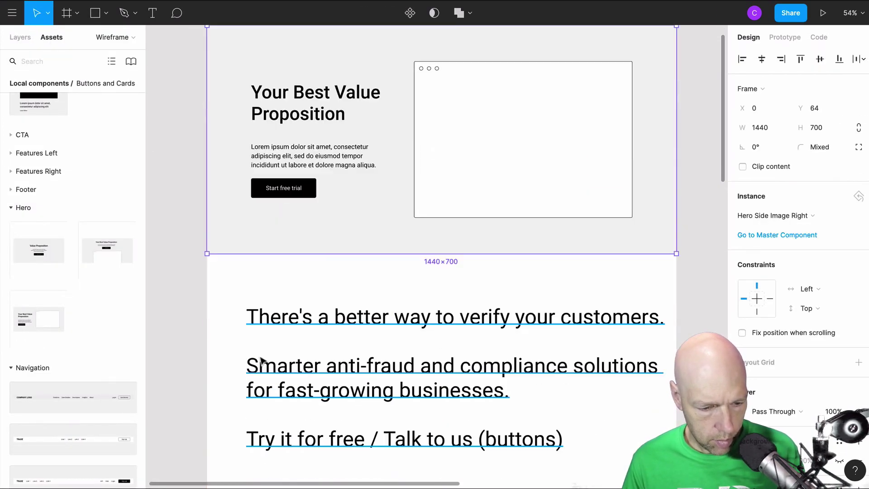
- Replace the hero's title, subtitle and primary button text with the pasted copy, labelling the button Try it for free
double_click(322, 102)
left_click(859, 314)
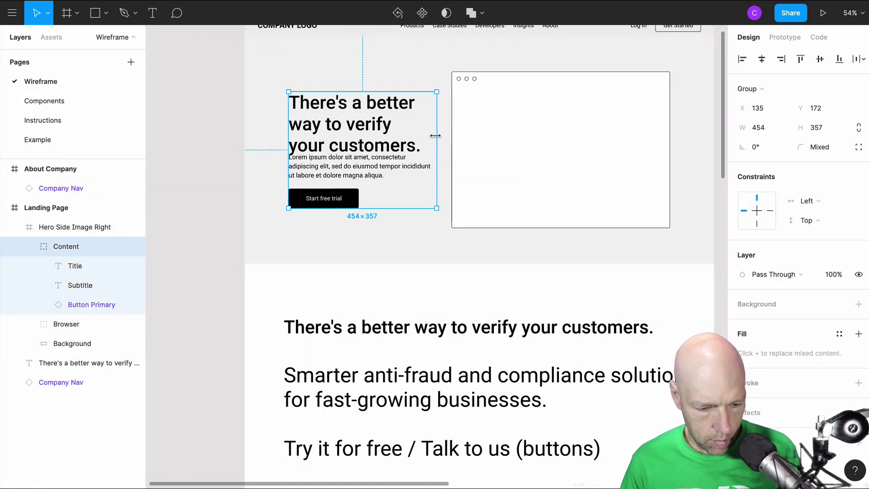
left_click(344, 170)
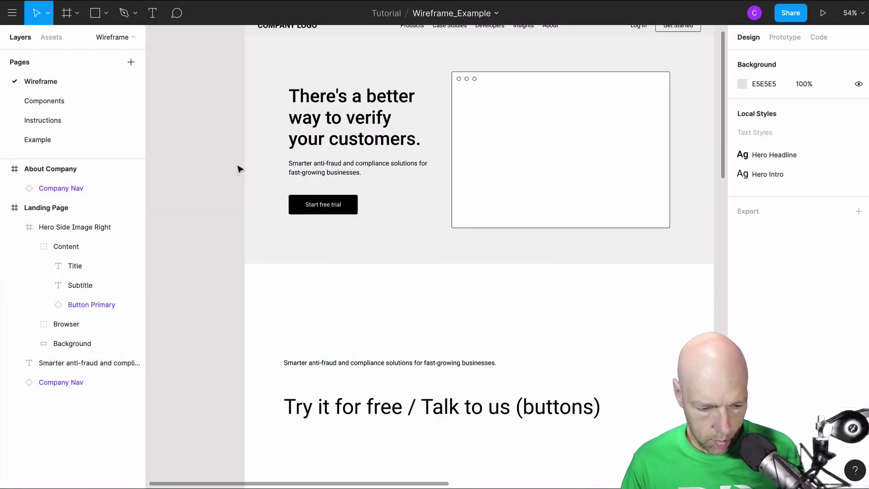
left_click(338, 201)
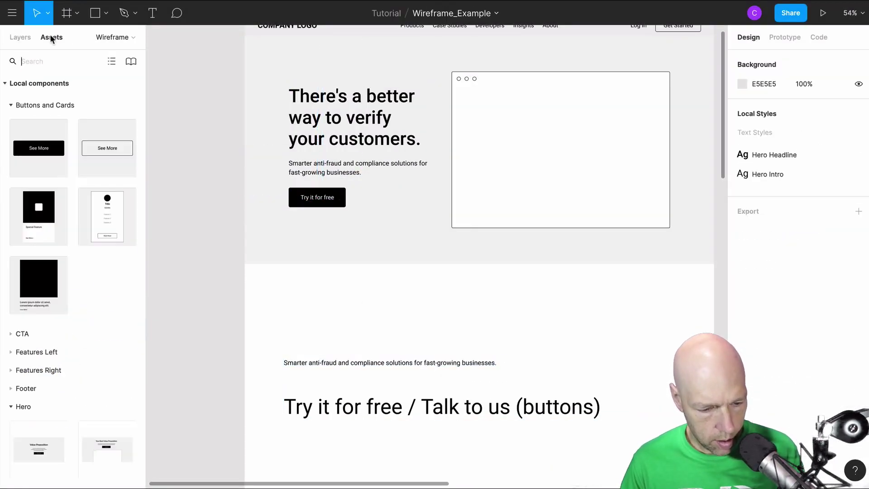
- Place a Button Secondary component beside the hero's primary button and label it Talk to us
left_click_drag(108, 148, 375, 198)
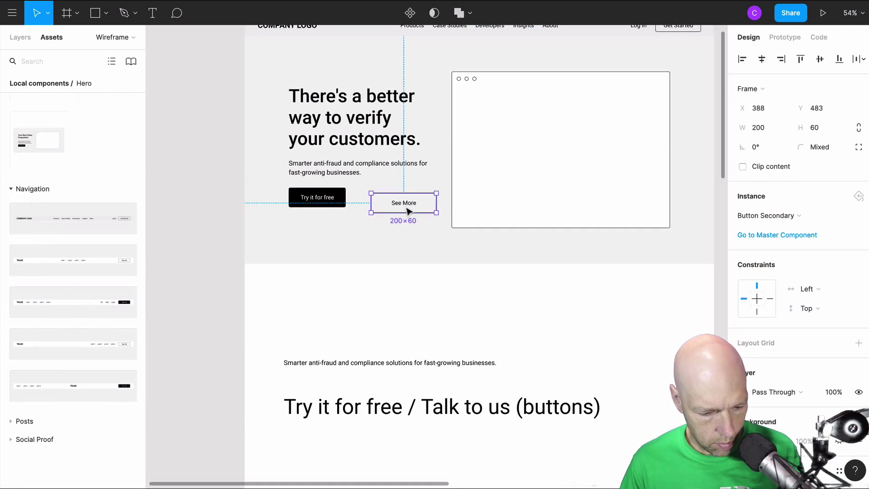
double_click(394, 198)
type("Talk to us")
key("Escape")
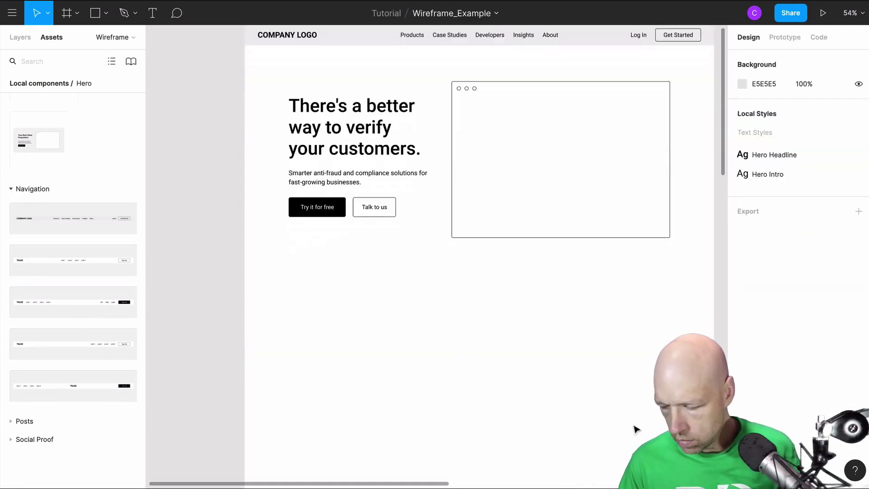
- Place the Feature List Left component across the full width of the Landing Page frame, directly below the hero
scroll(635, 429, "down", 1)
scroll(634, 428, "right", 2)
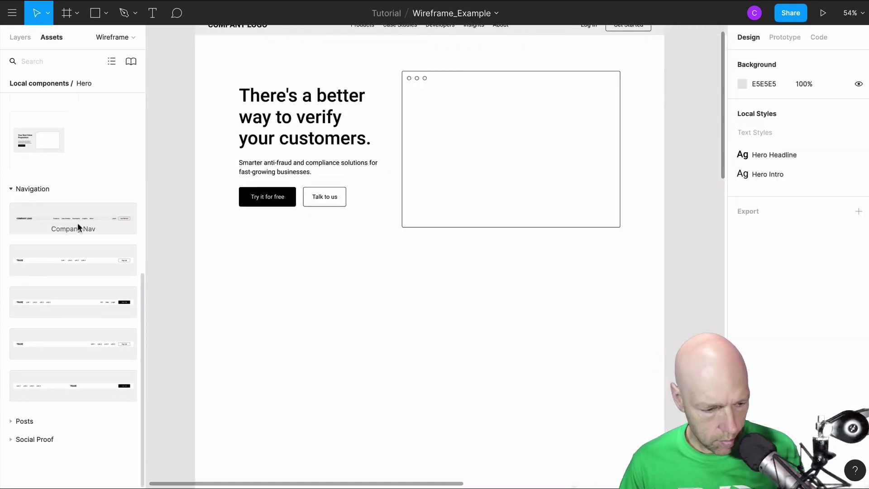
scroll(83, 337, "up", 10)
left_click(11, 196)
scroll(13, 200, "down", 1)
left_click_drag(27, 223, 331, 293)
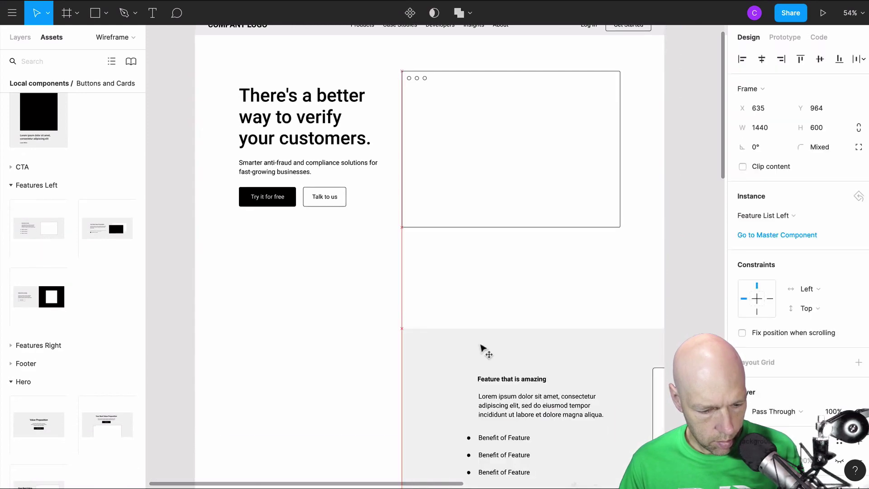
left_click(21, 38)
left_click(14, 247)
- Add a layout grid to the Landing Page frame
scroll(833, 181, "down", 3)
left_click(859, 253)
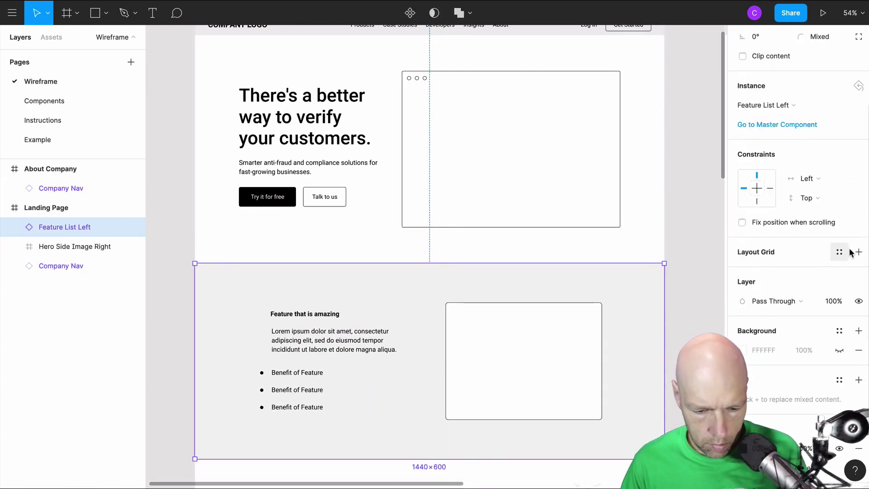
scroll(434, 181, "up", 4)
left_click(221, 173)
left_click(859, 216)
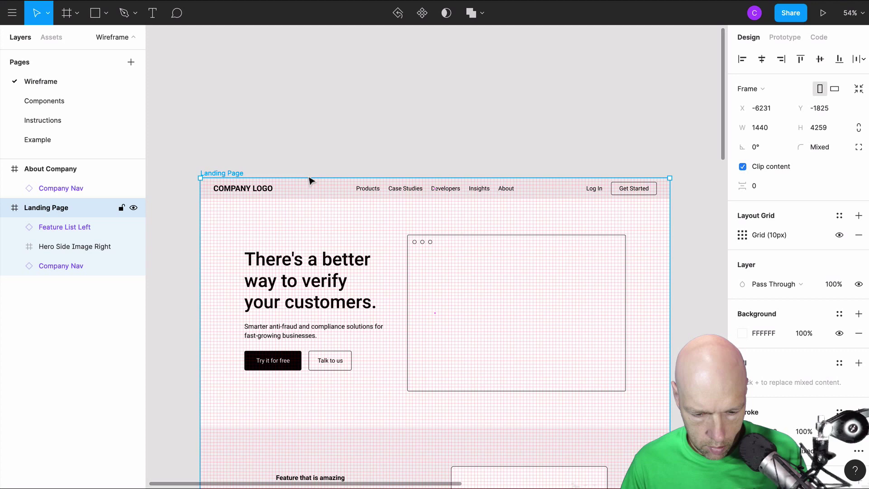
- Change the Landing Page layout grid to 12 columns with automatic width and side margins
left_click(743, 235)
type("12")
key("Tab")
left_click(615, 238)
left_click(615, 253)
type("12")
key("Tab")
type("200")
left_click(704, 327)
type("200")
key("Tab")
key("Escape")
scroll(594, 326, "down", 5)
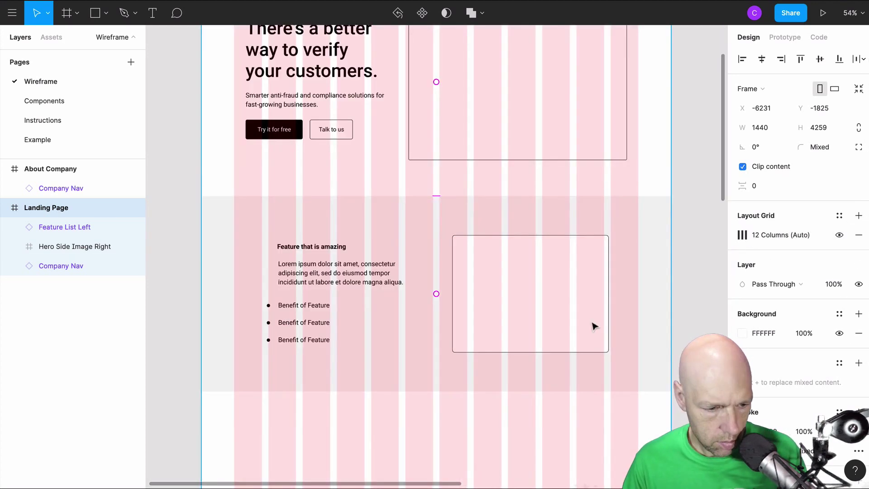
- Match the Landing Page column grid to the SaaS Website example: centred type, width 70 and gutter 30
scroll(594, 326, "up", 1)
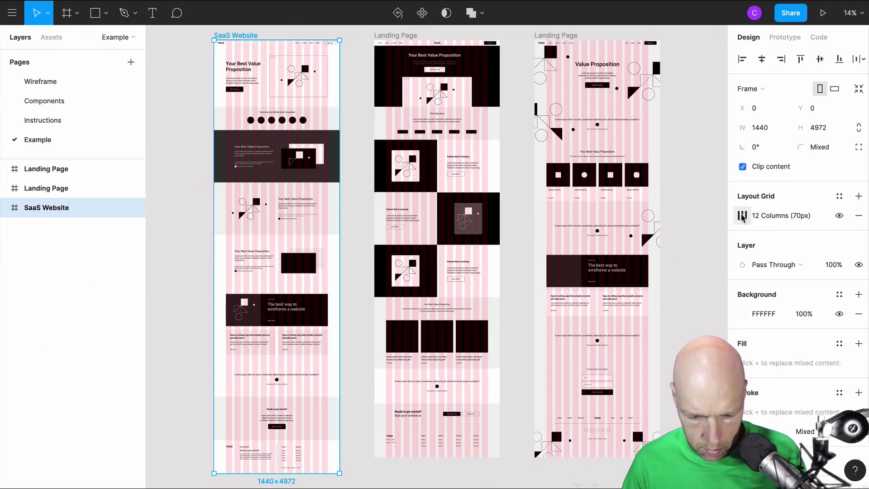
left_click(742, 217)
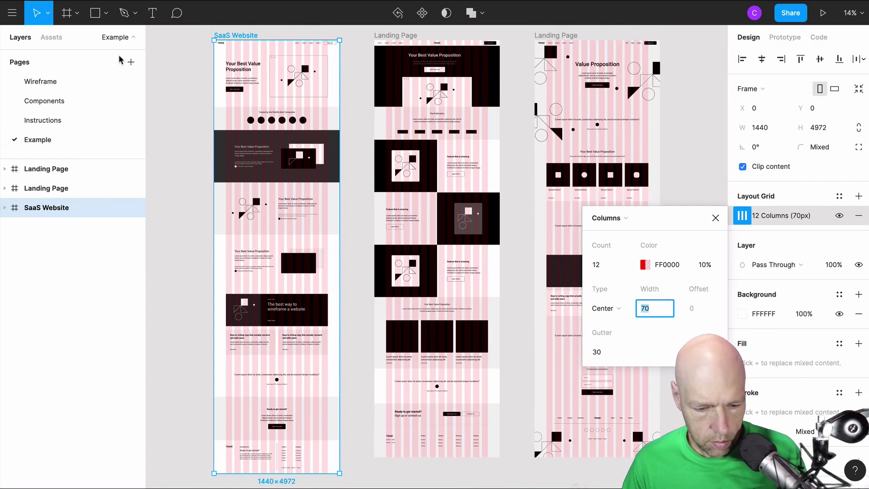
left_click(40, 81)
left_click(742, 235)
left_click(609, 327)
left_click(618, 313)
type("70")
key("Tab")
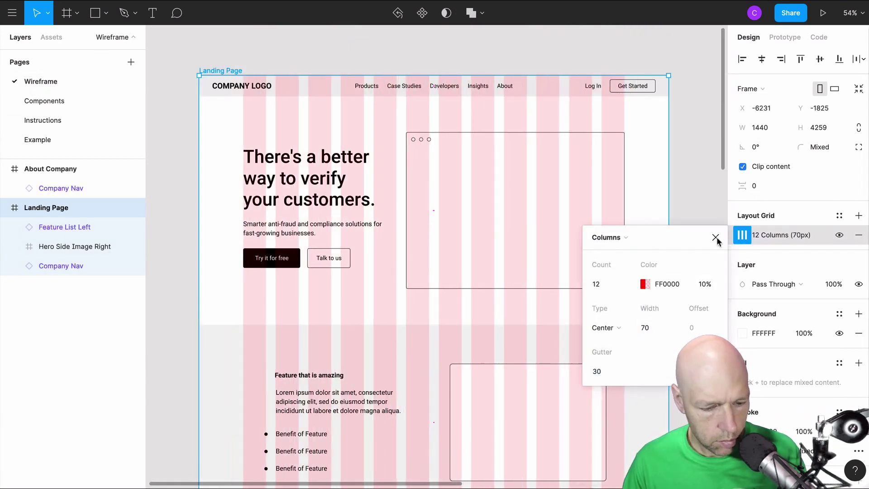
type("30")
left_click(715, 237)
- Detach the Feature List Left instance on the Landing Page from its master component
scroll(453, 254, "down", 4)
left_click(83, 228)
left_click_drag(342, 245, 324, 245)
key("ctrl+z")
double_click(509, 254)
right_click(64, 232)
left_click(128, 337)
- Shift the feature section's media box and content lower and extend the section's grey background downward
double_click(548, 254)
left_click_drag(547, 254, 566, 254)
left_click(341, 244, "shift")
left_click_drag(340, 245, 341, 304)
double_click(523, 229)
left_click_drag(443, 362, 442, 437)
left_click(442, 458)
- Ungroup the feature section's content and move its bullet list and paragraph lower, away from the title
left_click(326, 278)
double_click(637, 266)
key("ctrl+shift+g")
left_click_drag(316, 295, 299, 228)
key("ctrl+shift+g")
left_click_drag(315, 301, 399, 381)
left_click(296, 209)
mouse_move(299, 233)
left_mouse_down()
mouse_move(285, 235)
mouse_move(289, 344)
left_mouse_up()
- Change the feature section's title text to TRUSTED BY
double_click(283, 215)
type("TRUSTED BY")
left_click(188, 221)
- Draw a rectangle two grid columns wide beneath the TRUSTED BY title and name its layer Logo
left_click(106, 13)
left_click(120, 36)
mouse_move(248, 228)
left_mouse_down()
mouse_move(305, 239)
mouse_move(305, 250)
mouse_move(368, 238)
left_mouse_up()
double_click(68, 227)
type("Logo")
key("Return")
- Duplicate the Logo rectangle into a row of five placeholders aligned to the column grid
key("ctrl+c")
key("ctrl+v")
left_click(289, 239)
left_click_drag(305, 239, 423, 243)
left_click(322, 240)
left_click(293, 243, "shift")
key("ctrl+c")
key("ctrl+v")
left_click(468, 242)
key("ctrl+c")
key("ctrl+v")
left_click_drag(468, 243, 543, 241)
- Group the TRUSTED BY title with the five logo placeholders and name the group Trusted By List
left_click(280, 240)
left_click(341, 241, "shift")
left_click(406, 242, "shift")
left_click(471, 242, "shift")
left_click(545, 243, "shift")
left_click(272, 215, "shift")
key("ctrl+g")
double_click(59, 228)
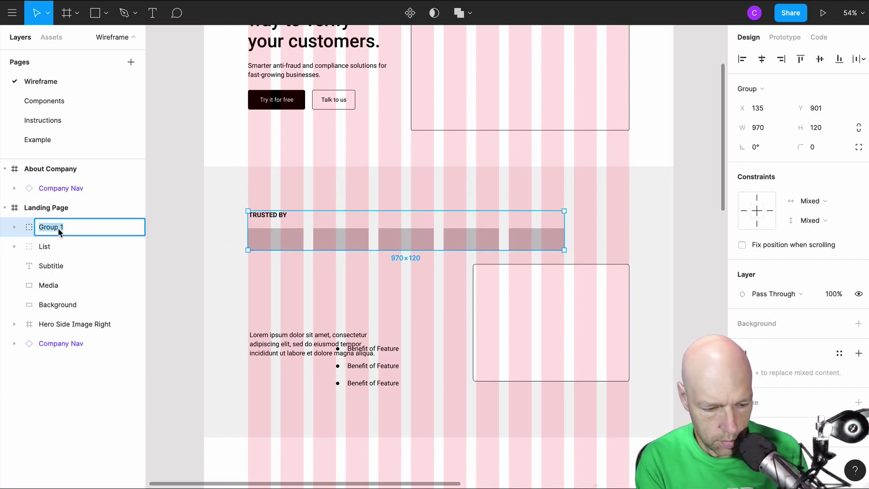
type("st")
key("Return")
- Clear the bullet list and media box out of the section and move its paragraph up beneath the logo placeholders
left_click_drag(377, 368, 171, 365)
left_click_drag(312, 344, 312, 304)
left_click(557, 317)
key("Delete")
scroll(196, 235, "down", 4)
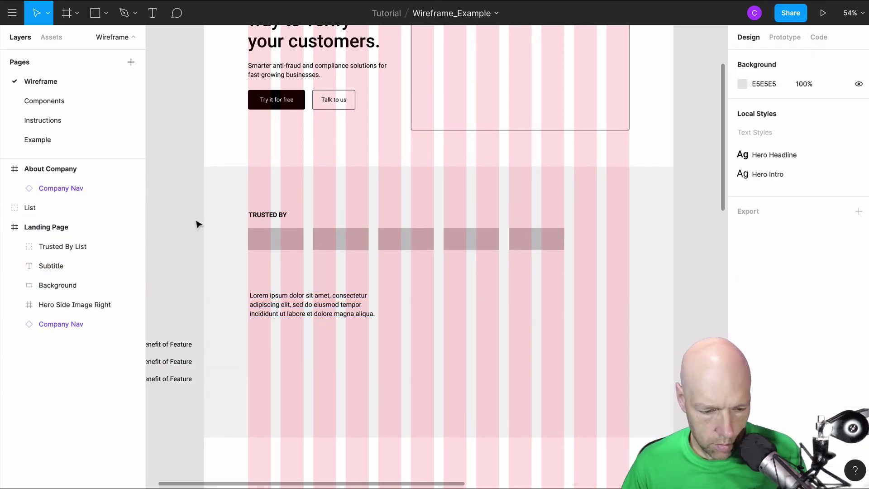
- Draw a text box about 435 by 556 beside the Landing Page frame and paste the verification copy into it
left_click_drag(290, 185, 124, 181)
left_click(153, 17)
left_click_drag(209, 158, 351, 340)
key("ctrl+v")
left_click_drag(295, 186, 254, 198)
- Replace the section's placeholder paragraph with the copied text starting "The right verification solution makes your user experience easier"
left_click_drag(185, 202, 303, 238)
scroll(290, 218, "left", 3)
double_click(552, 138)
key("ctrl+a")
key("ctrl+v")
key("Escape")
- Move the section's paragraph down and place a copy of the hero title between it and the logo placeholders, outside the hero frame
left_click_drag(569, 148, 569, 197)
scroll(566, 194, "up", 5)
left_click(498, 67, "ctrl")
left_click_drag(498, 68, 500, 339)
scroll(500, 338, "down", 3)
left_click_drag(99, 325, 99, 276)
- Apply the Hero Headline text style to the pasted sentence "A fresh approach to customer and business verification."
double_click(234, 263)
triple_click(234, 263)
left_click(859, 207)
left_click(778, 247)
triple_click(264, 283)
left_click(858, 206)
scroll(368, 316, "left", 3)
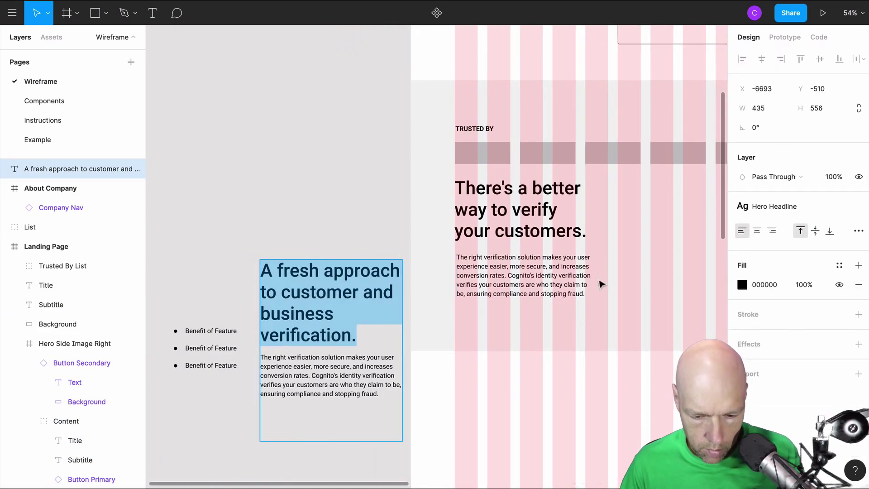
- Detach the pasted sentence from its text style, set its size to 42 and save it as the text style "Feature Headline"
left_click(859, 207)
left_click(825, 248)
type("42")
key("Return")
left_click(858, 207)
left_click(852, 231)
type("Feature Headline")
- Replace the section's headline with the copied "A fresh approach to customer and business verification.", delete the leftover text box, and tighten the headline and paragraph spacing
left_click(515, 269)
double_click(520, 209)
key("ctrl+a")
key("ctrl+v")
key("Escape")
left_click(324, 283)
key("Delete")
left_click_drag(520, 201, 520, 216)
left_click_drag(520, 276, 520, 271)
- Extend the section's grey background downward to a height of about 1163
scroll(608, 279, "right", 4)
left_click(607, 279)
left_click_drag(582, 351, 580, 460)
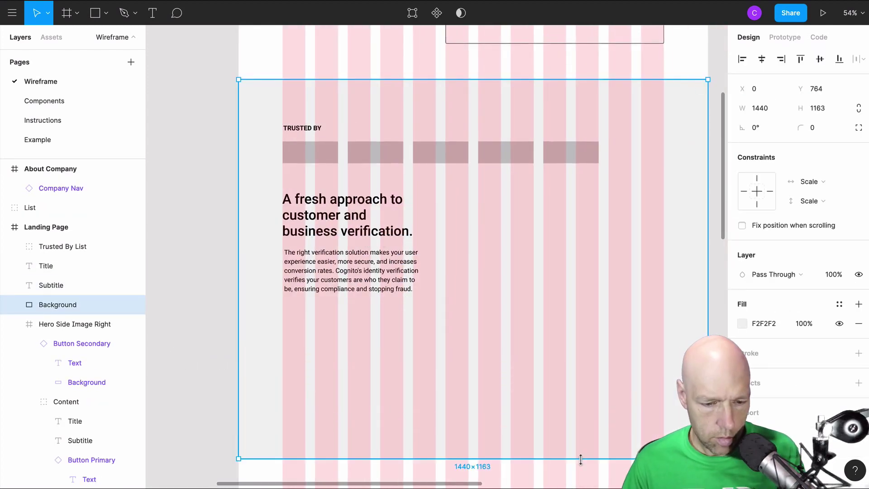
- Nudge the section's content up and stretch the grey background further down to leave room below the paragraph
scroll(413, 410, "up", 6)
scroll(413, 409, "down", 3)
left_click(374, 333)
left_click(349, 445, "shift")
key("shift+Up")
key("shift+Up")
key("shift+Up")
key("shift+Up")
scroll(349, 446, "down", 6)
left_click_drag(266, 349, 267, 433)
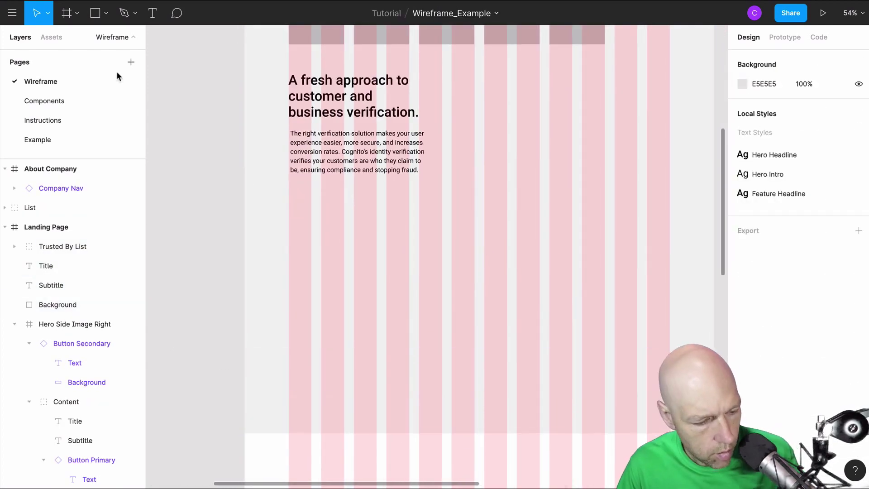
left_click(52, 38)
scroll(64, 231, "down", 4)
left_click(11, 349)
left_click(12, 349)
left_click(23, 84)
left_click(23, 106)
left_click_drag(107, 213, 549, 272)
left_click(455, 274, "shift")
left_click(358, 274, "shift")
left_click_drag(573, 270, 670, 273)
left_click(709, 277)
key("ctrl+z")
key("ctrl+z")
left_click(462, 289, "shift")
left_click(355, 287, "shift")
left_click_drag(334, 250, 334, 320)
key("Delete")
- Draw a rectangle about 370 by 372 below the paragraph and place two copies beside it, aligned to the grid columns
key("r")
mouse_move(289, 229)
left_mouse_down()
mouse_move(409, 304)
mouse_move(367, 351)
left_mouse_up()
left_click_drag(296, 287, 296, 260)
left_click_drag(355, 257, 486, 253)
left_click_drag(485, 253, 617, 248)
left_click(388, 253)
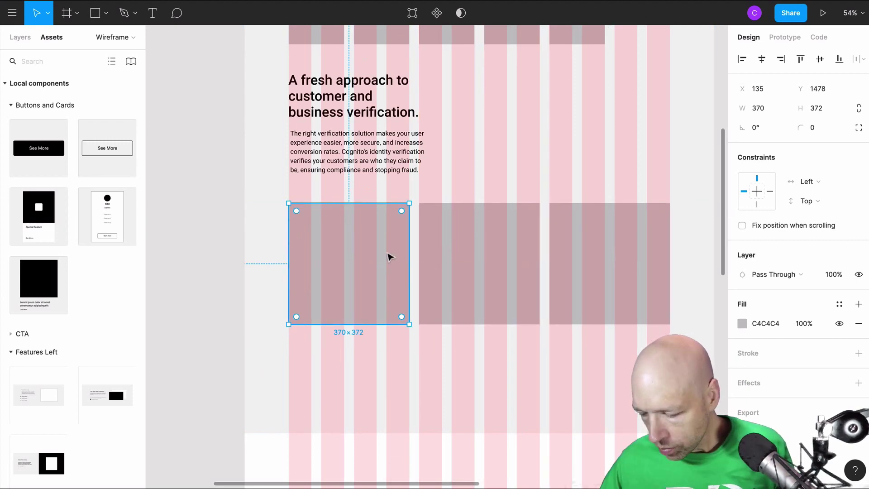
- Draw a text box about 370 by 681 beside the Landing Page frame, paste the Identity, Screening and Business copy, and left-align it
left_click(196, 196)
scroll(199, 196, "left", 5)
key("t")
left_click_drag(235, 212, 355, 434)
key("ctrl+v")
key("Escape")
left_click(743, 309)
scroll(271, 129, "down", 2)
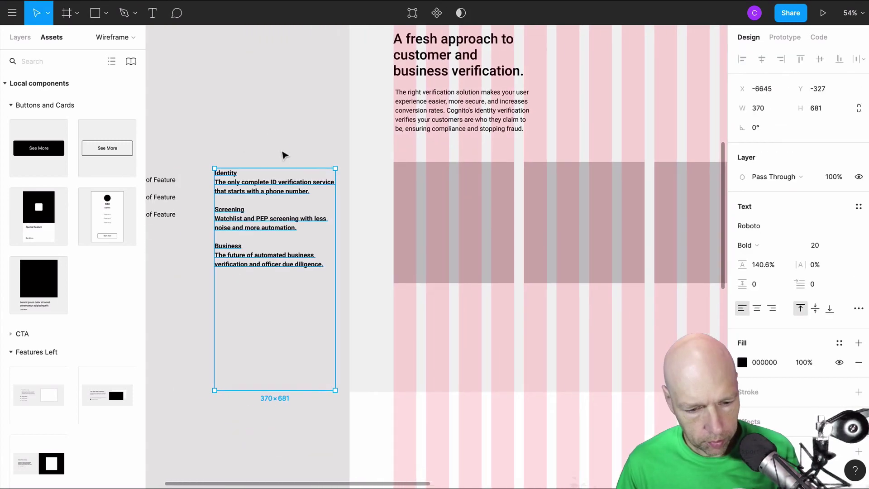
- Make the first rectangle taller and turn it into an outlined card by adding a stroke and removing its fill
left_click(453, 245)
left_click_drag(468, 284, 469, 319)
left_click(859, 353)
left_click(859, 323)
left_click(257, 139)
- Draw a circle inside the first card and centre it horizontally in the card's upper half
left_click(106, 12)
left_click(118, 81)
left_click_drag(434, 184, 480, 230)
left_click(272, 118)
left_click_drag(457, 206, 453, 224)
left_click(285, 140)
- Add a text box across the first card's full width above the circle, reading "Identity"
key("t")
left_click_drag(393, 164, 513, 192)
type("Identity")
key("ctrl+a")
key("ctrl+s")
- Centre the card's title, set its size to 30, lower it slightly and change its wording to "Subject"
left_click(759, 407)
left_click(815, 343)
type("30")
key("Return")
left_click_drag(454, 179, 454, 188)
left_click(316, 135)
double_click(453, 187)
type("Subject")
- Copy the Identity description into a new text box below the circle and narrow the box to about 230 wide
left_click_drag(214, 184, 309, 194)
key("ctrl+c")
key("t")
left_click_drag(393, 259, 513, 296)
key("ctrl+v")
left_click_drag(393, 278, 415, 278)
left_click_drag(513, 277, 453, 280)
- Change the card description's font weight from bold to regular
left_click(497, 240)
left_click(496, 234)
left_click(454, 273)
left_click(749, 343)
left_click(791, 315)
- Save the card title "Subject" as the text style "Feature Card Label"
left_click(453, 187)
left_click(860, 305)
left_click(852, 329)
type("Feature Card Label")
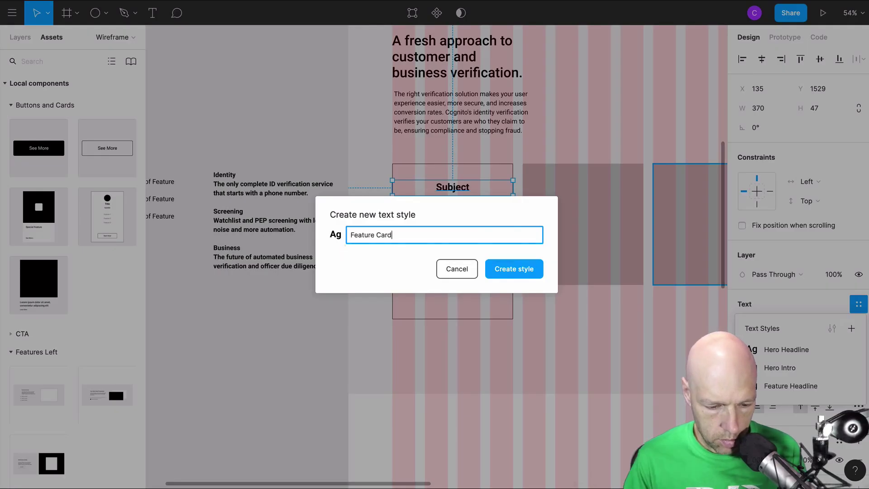
key("Return")
- Save the card description as the text style "Feature Card Blurb"
left_click(452, 275)
left_click(859, 304)
left_click(852, 328)
type("Feature Card Body")
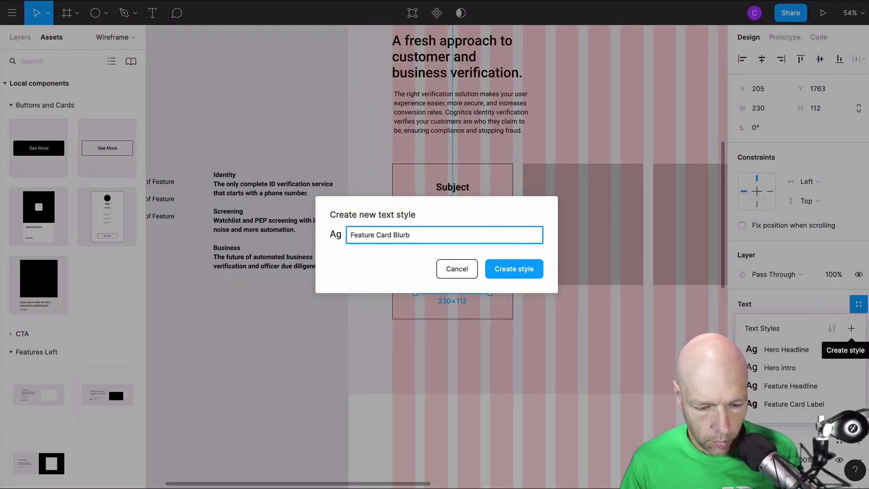
key("Return")
key("Escape")
- Shorten the first card slightly and centre a primary button on its bottom edge, labelled "Learn More"
left_click_drag(452, 334, 453, 313)
left_click_drag(54, 147, 466, 320)
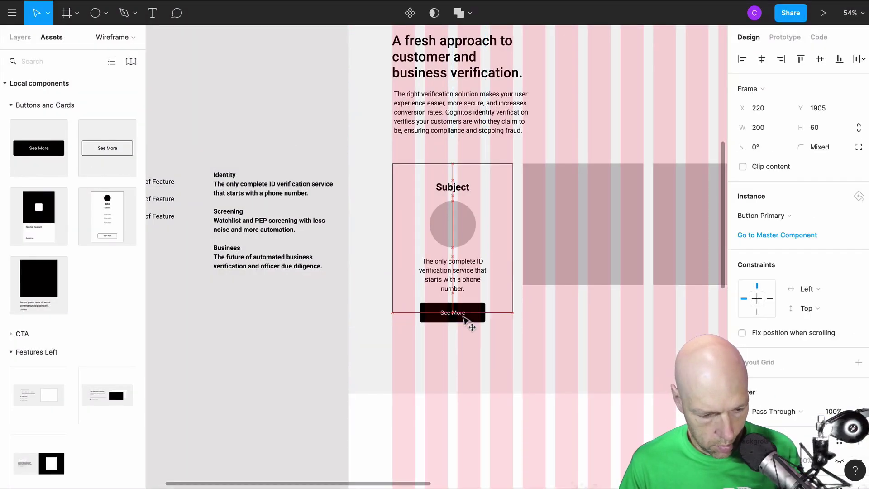
left_click(271, 111)
double_click(457, 313)
double_click(457, 313)
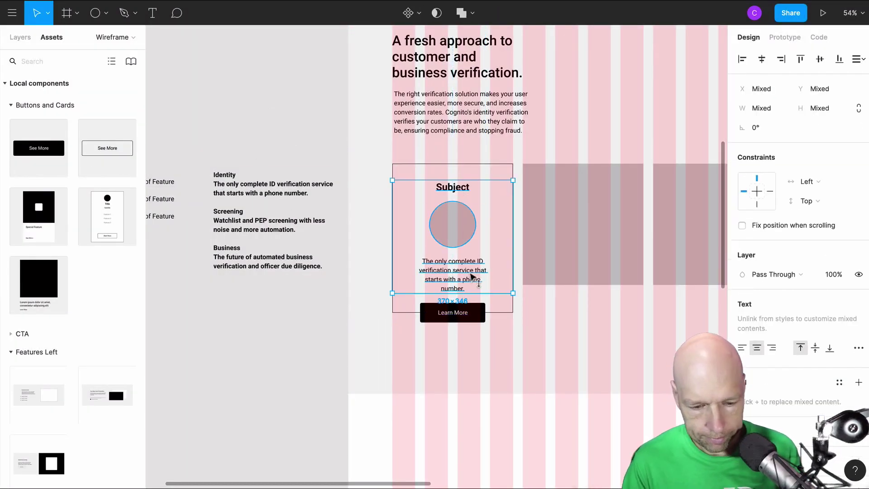
- Nudge the card's title, circle and description up together by about 20 pixels
key("Down")
key("Down")
key("Down")
key("Down")
key("Down")
left_click(274, 129)
- Group the first card's outline, title, circle, description and button under the name "Card"
left_click(365, 163)
left_click(20, 37)
left_click_drag(337, 154, 507, 346)
left_click(507, 346, "shift")
key("ctrl+g")
type("Card")
key("Return")
- Go to the Components page and extend the Buttons and Cards frame downward
left_click(96, 103)
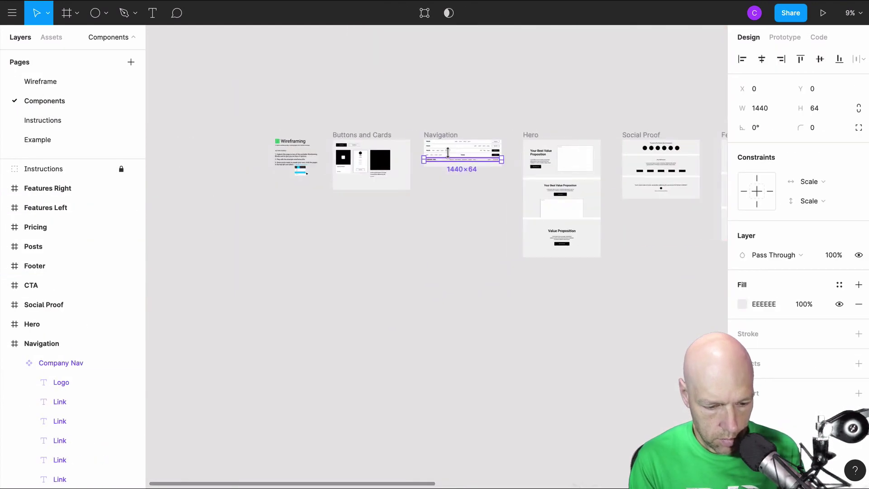
left_click(383, 138)
scroll(368, 140, "up", 10)
left_click_drag(434, 347, 434, 486)
- Paste the card group into the free area of the Buttons and Cards frame and turn it into a component
key("ctrl+v")
left_click_drag(317, 433, 300, 265)
left_click(297, 326)
key("ctrl+alt+k")
- On the Wireframe page, replace the original card group and the grey placeholders with three instances of the new card component
left_click(40, 82)
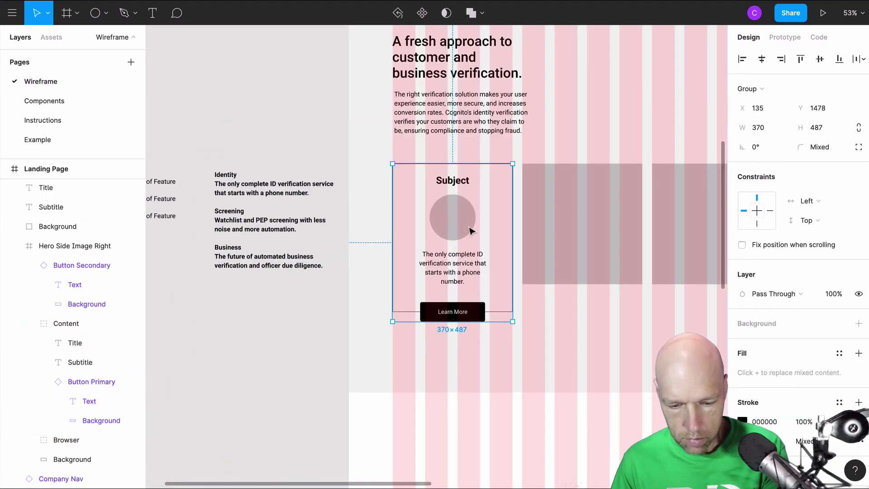
key("Delete")
left_click(581, 224)
left_click(51, 37)
left_click_drag(107, 286, 580, 216)
key("ctrl+d")
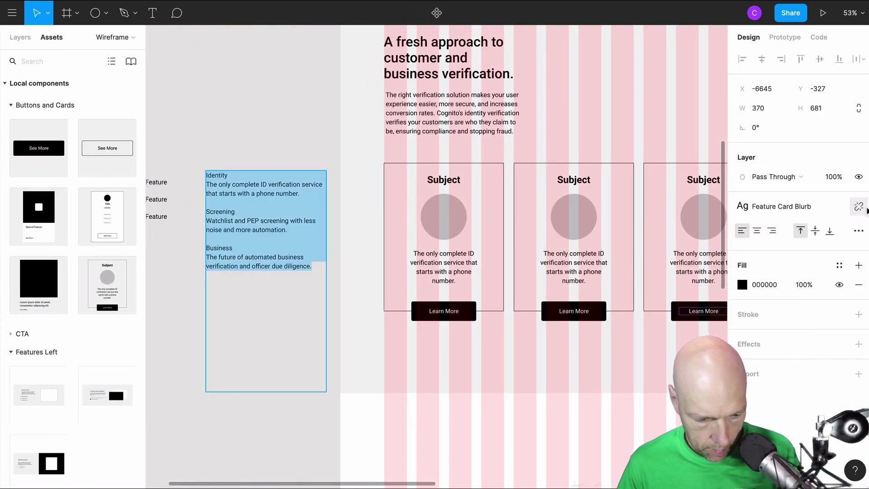
- Replace the second and third cards' descriptions with the copied Screening and Business descriptions
double_click(462, 272)
double_click(557, 270)
key("ctrl+a")
key("ctrl+v")
double_click(697, 270)
key("ctrl+v")
- Apply the Feature Card Label style to all the copy in the side text box and centre-align it
key("ctrl+a")
left_click(858, 206)
left_click(794, 307)
left_click(757, 231)
- Replace the three card titles with Identity, Screening and Business, and delete the side text box holding the copy
double_click(443, 180)
key("ctrl+v")
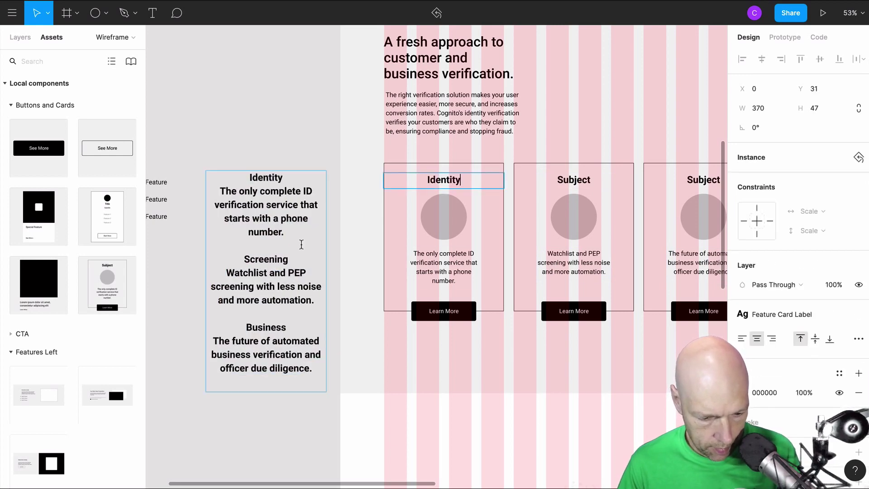
double_click(574, 179)
key("ctrl+v")
double_click(703, 180)
key("ctrl+v")
key("Delete")
- Shorten the grey section background so it ends a little below the three feature cards
scroll(258, 186, "down", 5)
left_click(446, 276)
left_click_drag(448, 285, 449, 269)
left_click(592, 270)
- Try a Feature List Left instance in the empty area below the cards
scroll(598, 271, "down", 3)
scroll(598, 272, "up", 3)
scroll(77, 194, "down", 4)
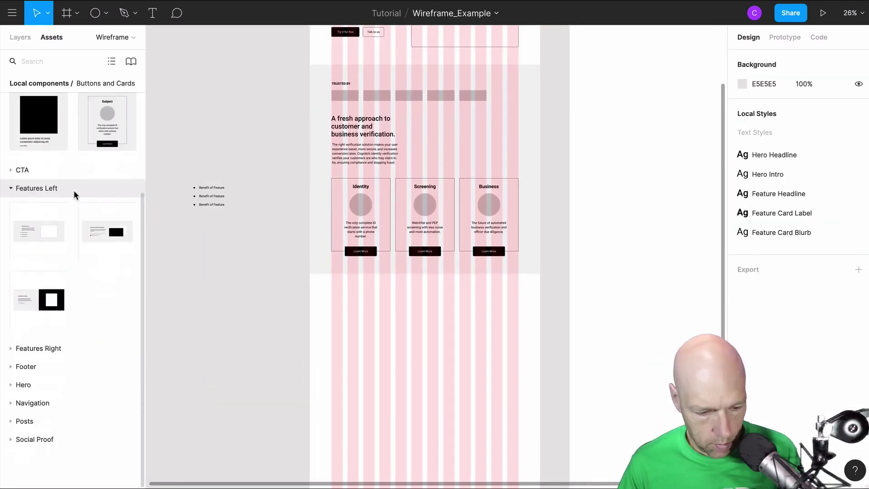
left_click_drag(41, 231, 392, 311)
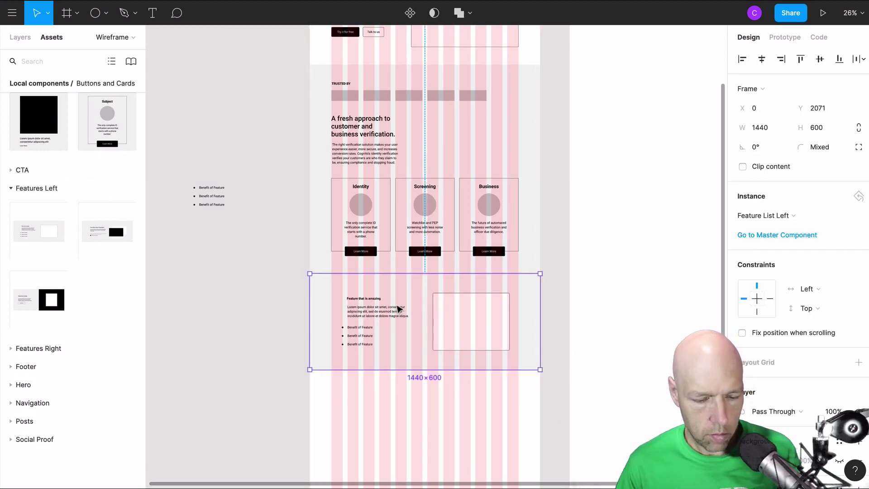
key("Delete")
- Line up the intro paragraph with the first grid column under the verification headline and widen it to 470
scroll(399, 311, "up", 4)
scroll(398, 312, "down", 6)
scroll(399, 311, "up", 3)
left_click(353, 97)
left_click(347, 131, "shift")
scroll(347, 150, "up", 5)
left_click(335, 129)
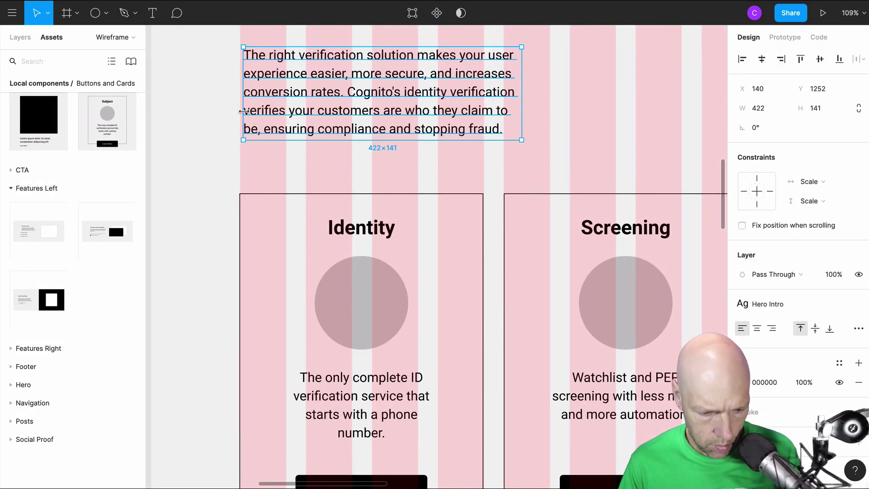
left_click_drag(522, 111, 551, 112)
scroll(528, 144, "up", 5)
scroll(350, 194, "down", 5)
- Duplicate the headline and paragraph, and fill one pair with "Feature blurb headline to be used on feature sections only" and placeholder intro text
left_click(270, 178)
left_click(357, 199)
left_click(385, 234, "shift")
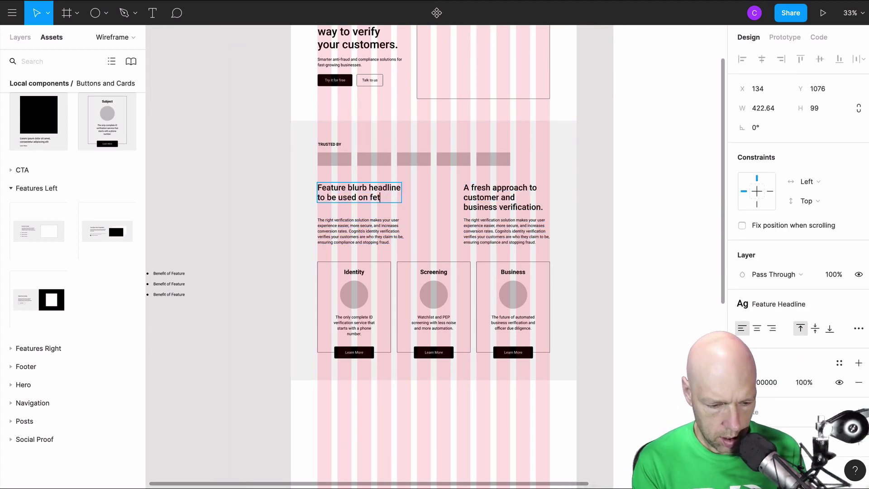
type("intro text that should be replaced with")
scroll(365, 238, "up", 5)
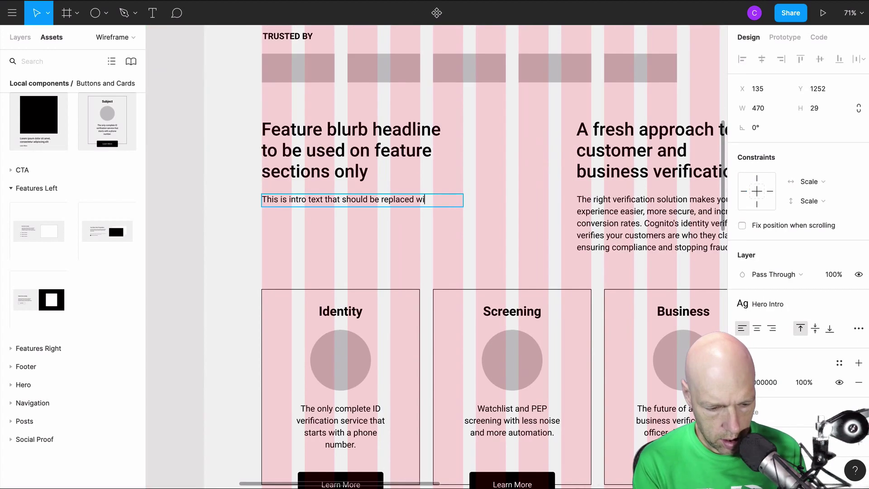
type("project")
- Group the placeholder headline and intro text and name the group Feature Blurb
left_click(222, 195)
left_click(317, 212, "shift")
key("super+g")
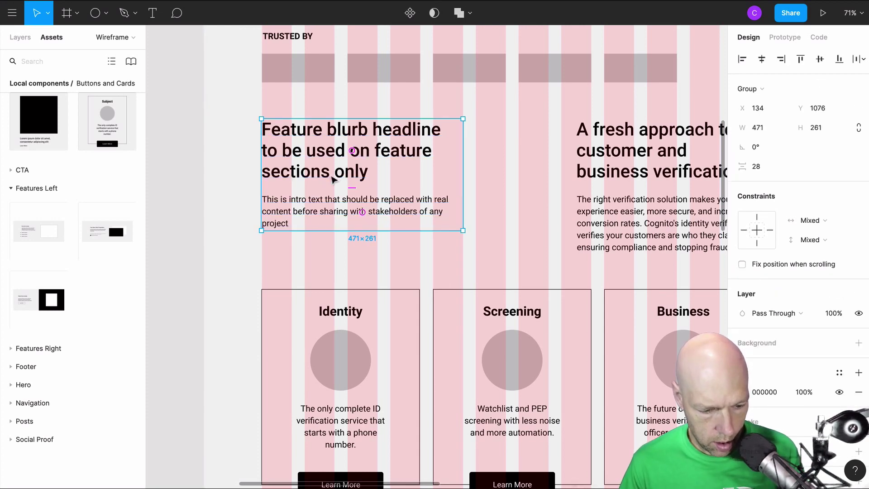
left_click(20, 37)
double_click(50, 382)
type("Feature Blurb")
left_click(156, 212)
- Cut the Feature Blurb group and, on the Components page, extend the Features Left frame downwards to make room for it
left_click(350, 172)
key("super+x")
left_click(51, 37)
scroll(93, 298, "down", 5)
left_click(20, 37)
left_click(44, 101)
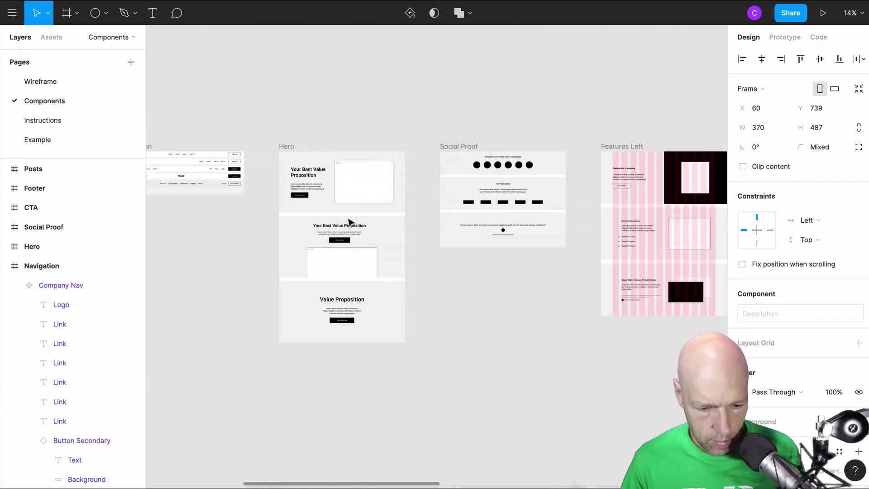
scroll(350, 222, "right", 6)
left_click(278, 133)
left_click_drag(320, 302, 320, 433)
scroll(257, 344, "up", 10)
left_click(211, 314)
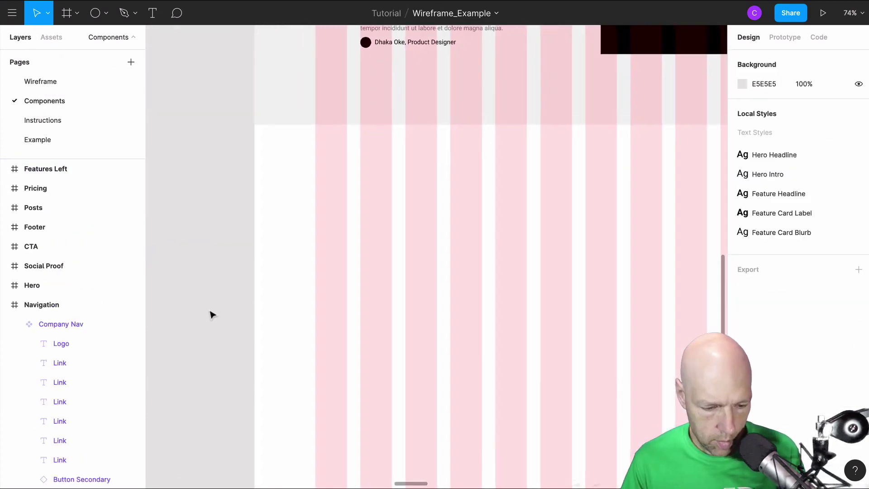
- Paste the Feature Blurb group into the free area of the Features Left frame and duplicate it directly below
key("super+v")
left_click_drag(379, 231, 363, 208)
key("Escape")
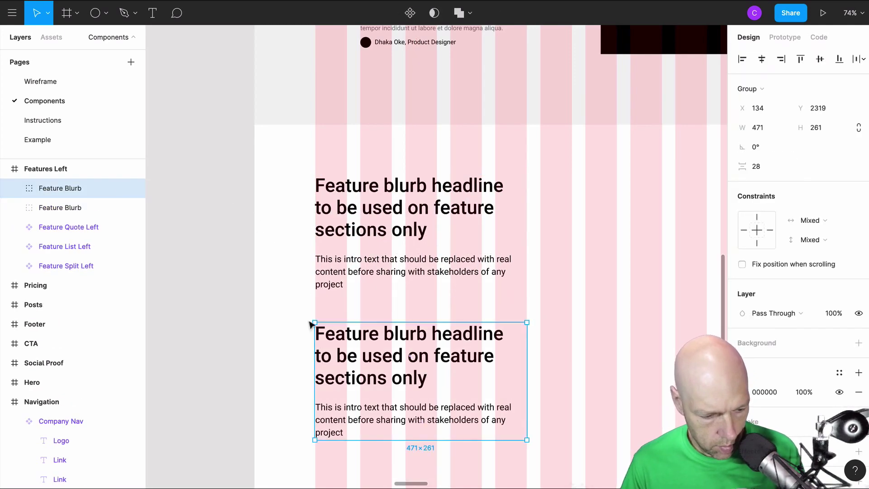
key("ctrl+d")
- Copy the Button Primary component into the Features Left frame and left-align it under the lower Feature Blurb
scroll(77, 385, "down", 5)
scroll(78, 386, "down", 2)
left_click_drag(68, 460, 171, 319)
key("super+z")
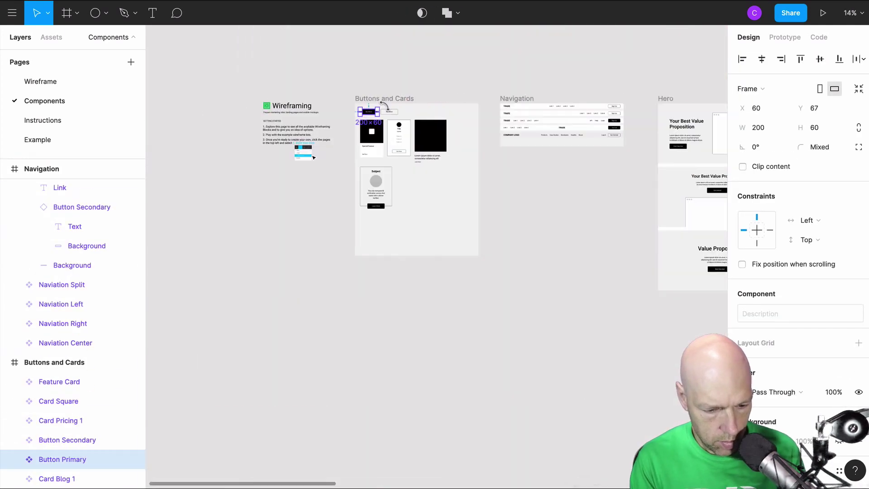
key("super+c")
scroll(386, 109, "down", 10)
scroll(398, 314, "up", 6)
key("super+v")
left_click_drag(460, 259, 327, 303)
scroll(240, 290, "up", 10)
left_click(382, 204)
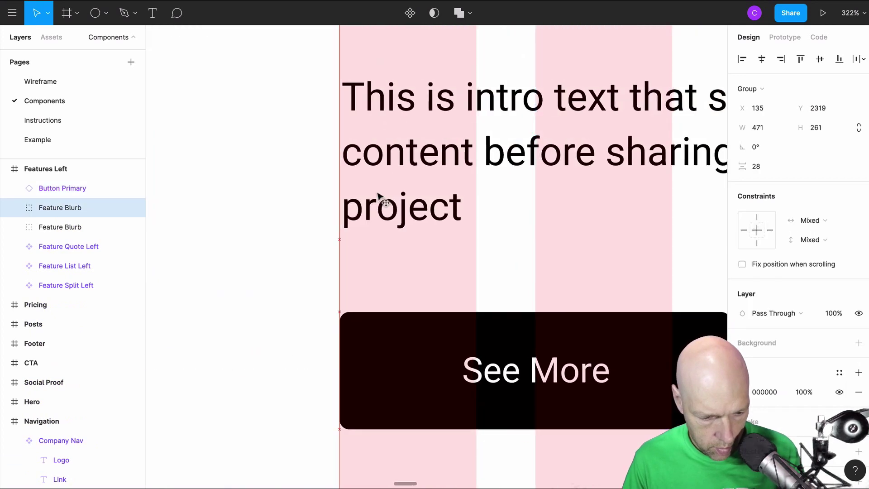
scroll(382, 204, "up", 3)
double_click(362, 231)
left_click(293, 237)
- Group the lower blurb with its See More button and name the group Feature Blurb CTA
scroll(335, 238, "down", 10)
scroll(353, 242, "right", 2)
left_click(291, 278)
left_click(349, 193, "shift")
key("super+g")
double_click(106, 191)
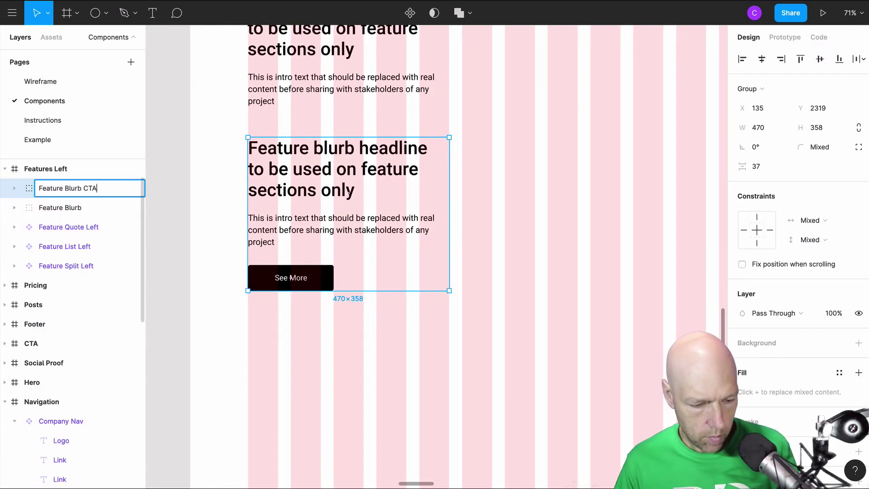
left_click(217, 235)
- Turn the Feature Blurb and Feature Blurb CTA groups into two separate components
scroll(297, 255, "up", 3)
left_click(47, 84)
left_click(51, 37)
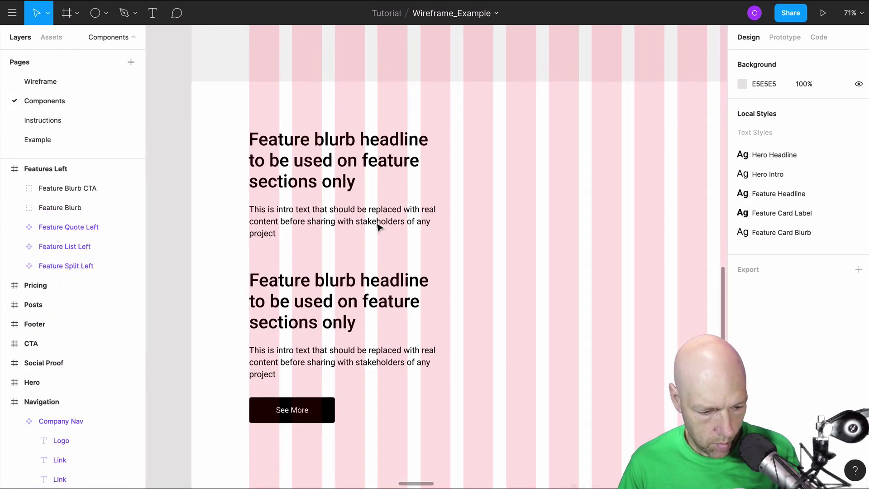
left_click(87, 188)
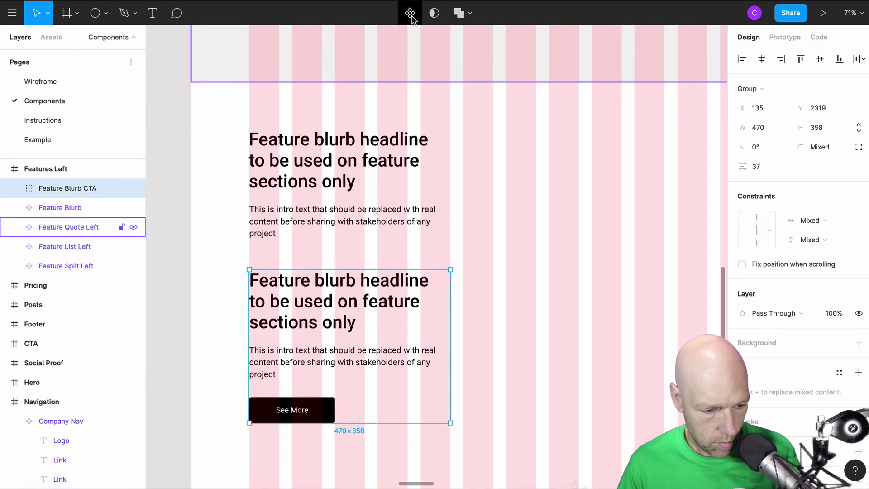
left_click(409, 13)
- On the Wireframe page, replace the original verification headline and paragraph with a Feature Blurb instance carrying the same copy
left_click(34, 81)
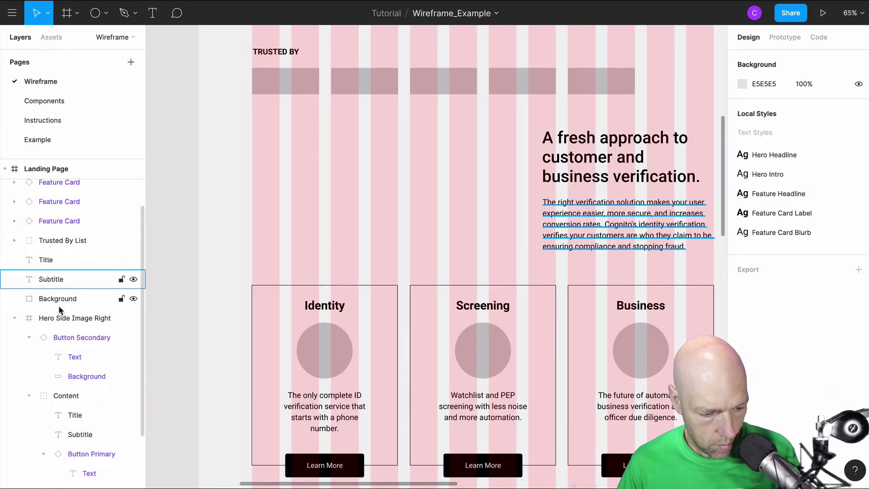
left_click(51, 37)
left_click_drag(39, 290, 344, 181)
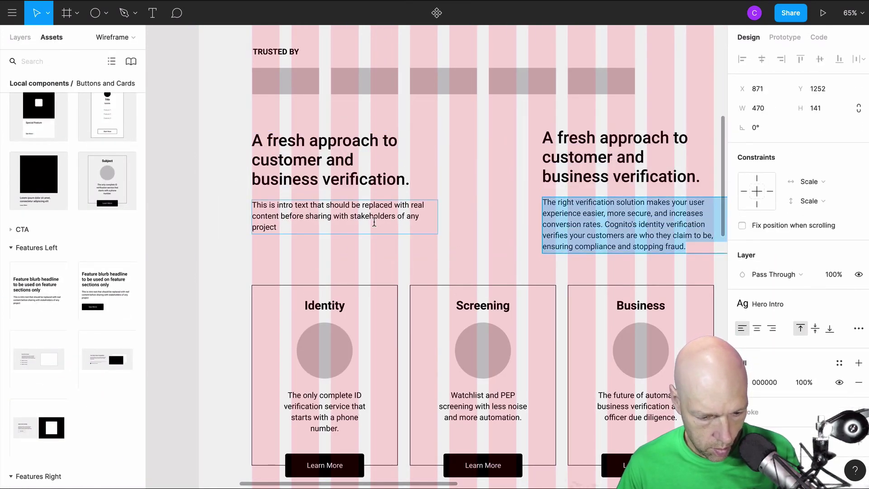
double_click(374, 221)
key("super+v")
left_click(616, 177)
key("Delete")
- Place a Feature Blurb CTA instance in the white section below the cards, aligned to the first grid column
scroll(471, 271, "down", 10)
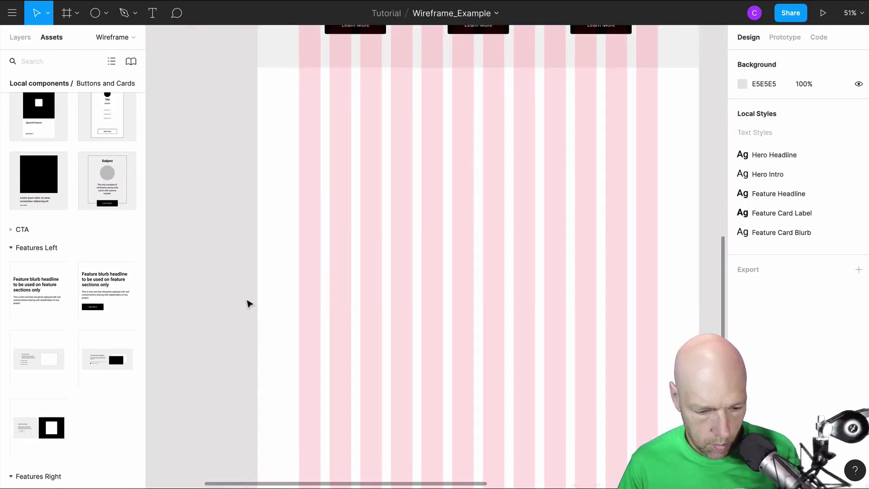
left_click_drag(111, 294, 372, 139)
scroll(372, 139, "up", 1)
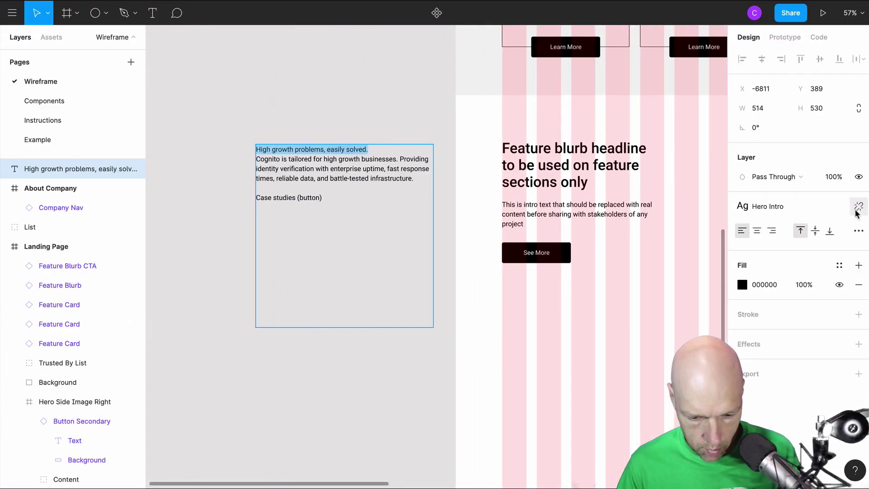
- Apply the Feature Headline style to "High growth problems, easily solved." and detach the Feature Blurb CTA instance carrying this copy from its component
left_click(856, 207)
left_click(765, 288)
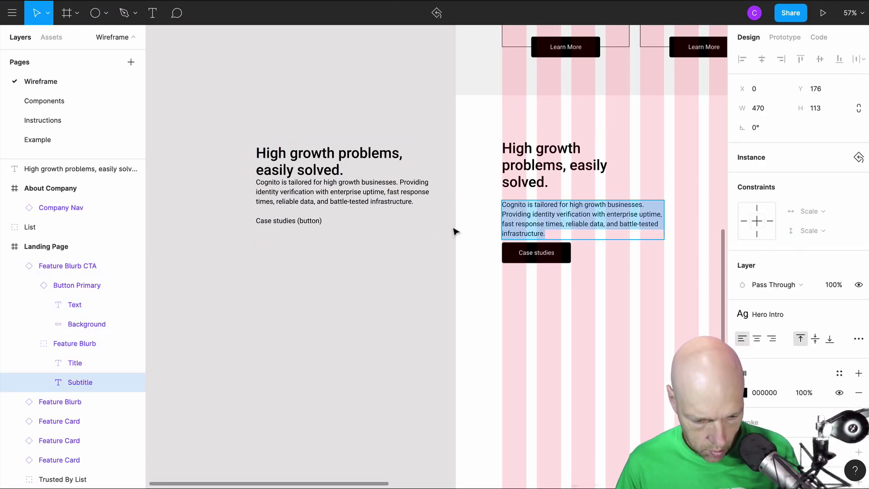
right_click(542, 170)
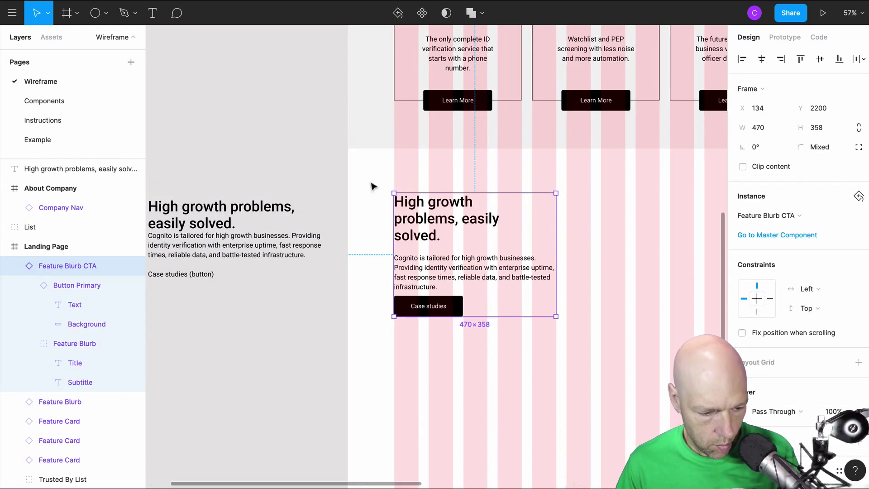
right_click(81, 266)
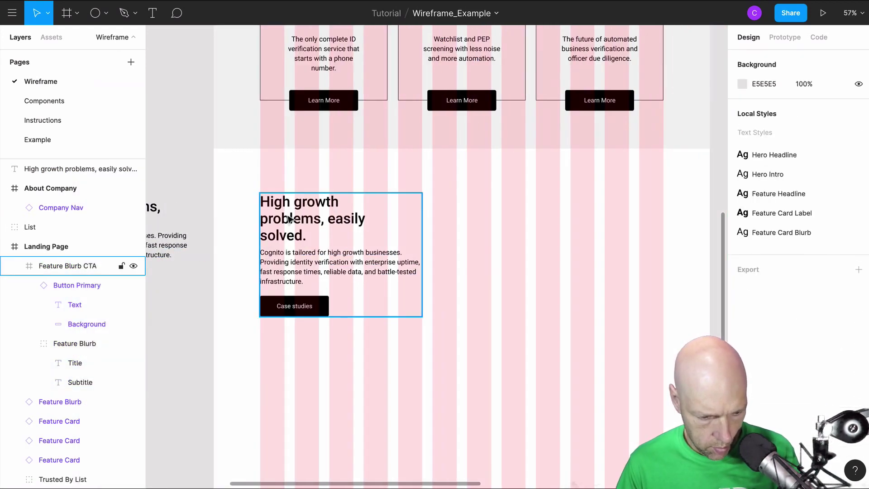
- Draw a grey image placeholder rectangle beside the High growth blurb, spanning the last six grid columns
left_click(106, 13)
left_click(118, 40)
mouse_move(433, 183)
left_mouse_down()
mouse_move(664, 345)
mouse_move(664, 336)
left_mouse_up()
left_click_drag(433, 222, 467, 221)
left_click(694, 289)
- Draw a horizontal divider line across all twelve grid columns below the blurb and its image placeholder
scroll(693, 288, "down", 5)
left_click(106, 12)
left_click(86, 52)
left_click_drag(262, 262, 665, 261)
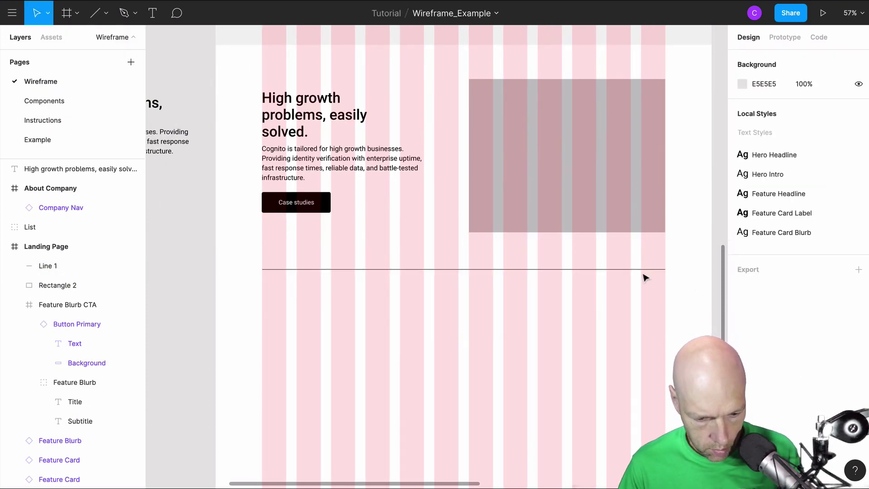
- Duplicate the image placeholder below the divider on the first six columns and place a Feature Blurb CTA instance beside it
left_click(598, 181)
left_click_drag(598, 180, 383, 375)
left_click(51, 37)
left_click_drag(101, 287, 563, 334)
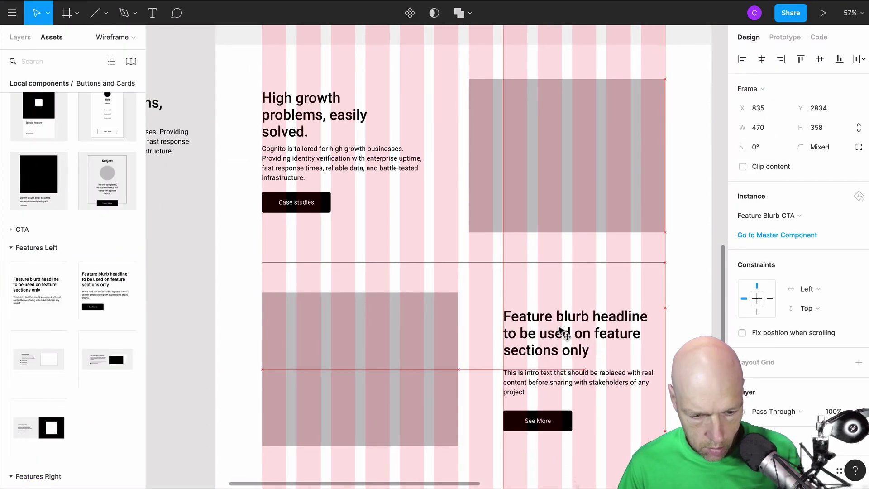
- Delete the High growth side text and paste the next section's copy into a new text box of about 459 × 562 beside the page
scroll(634, 339, "down", 5)
left_click(280, 102)
key("Delete")
scroll(272, 253, "right", 2)
scroll(260, 280, "left", 2)
key("t")
left_click_drag(252, 197, 340, 304)
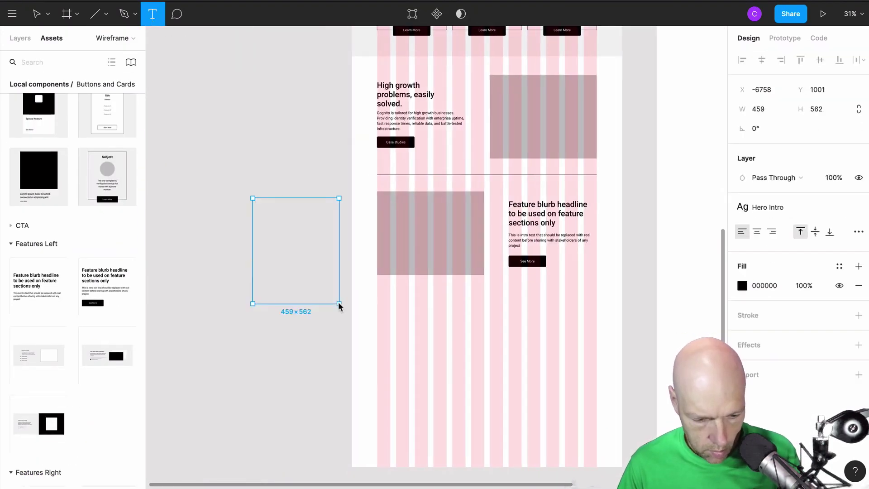
key("super+v")
- Apply the Feature Headline style to the "Happiness from customer to compliance officer." line in the side text box
scroll(288, 221, "up", 5)
left_click(375, 171)
key("Return")
key("shift+Up")
left_click(768, 207)
left_click(748, 292)
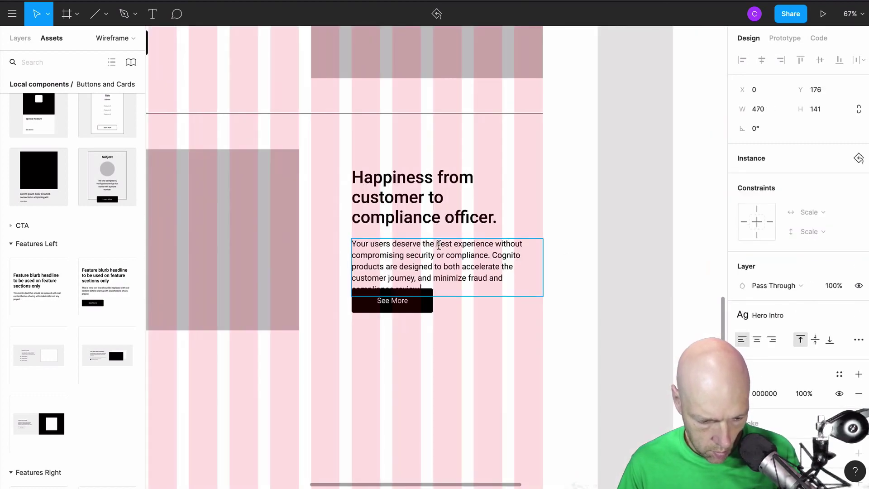
- Detach the Happiness blurb from its component and move its button down clear of the paragraph
left_click(425, 213)
left_click(20, 38)
right_click(69, 267)
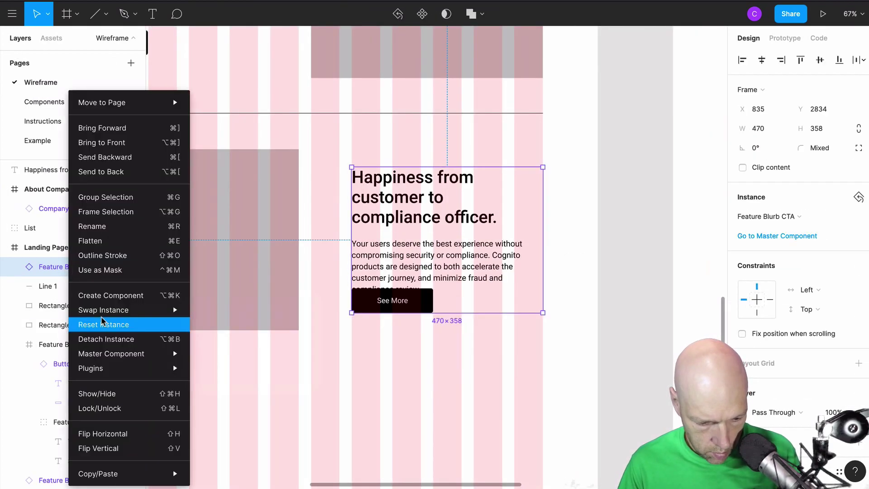
left_click(104, 338)
double_click(420, 299)
left_click_drag(420, 300, 421, 319)
left_click_drag(425, 327, 606, 368)
- Set the Happiness blurb's button text to "Explore the docs" and delete the side text box holding the copy
double_click(573, 362)
type("Explore the docs")
left_click(504, 313)
scroll(566, 248, "left", 1)
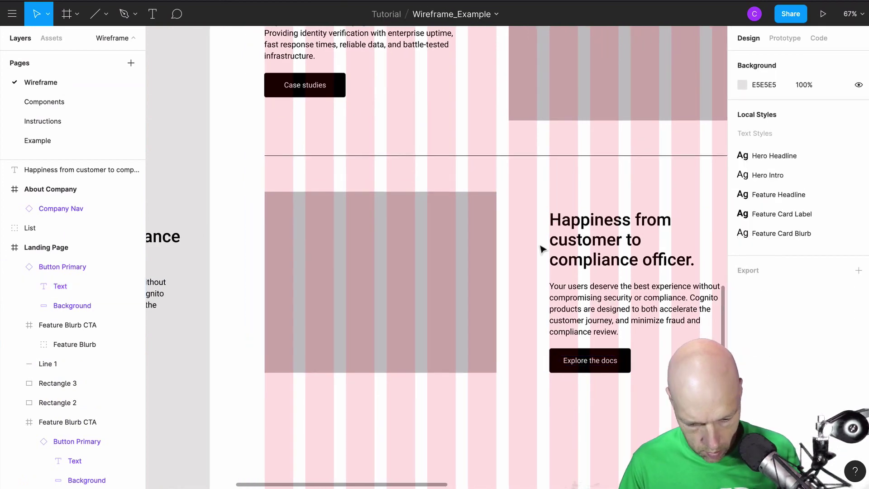
scroll(279, 177, "left", 3)
left_click(217, 236)
key("Delete")
- Paste the Cognito Insights section copy into a new text box beside the landing page
scroll(326, 291, "down", 5)
scroll(323, 288, "up", 2)
scroll(324, 289, "down", 6)
left_click(153, 14)
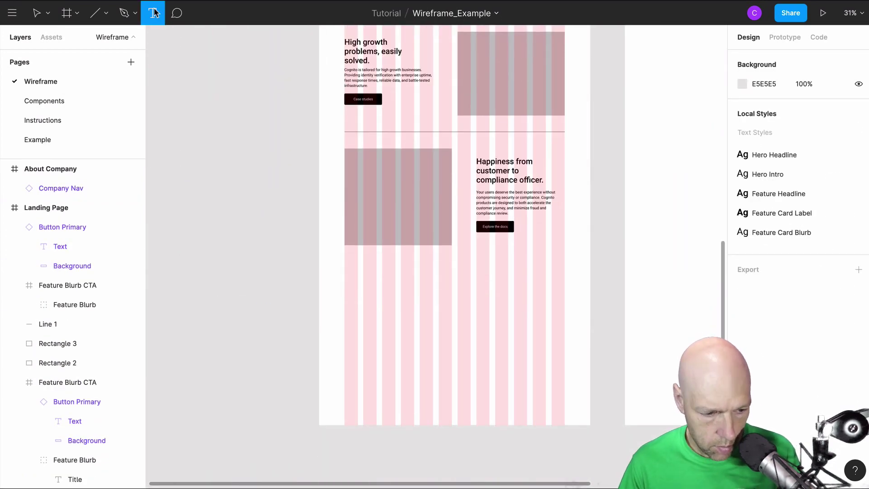
left_click_drag(179, 207, 305, 356)
key("super+v")
- Place the CTA Center component below the Happiness section, spanning the page width, and detach it from its component
left_click(51, 38)
scroll(72, 271, "up", 8)
left_click_drag(47, 183, 438, 367)
left_click_drag(441, 370, 465, 307)
double_click(467, 316)
key("shift+Return")
left_click(20, 38)
right_click(73, 266)
left_click(341, 344)
key("alt+super+b")
- Change the CTA section's title to "Cognito Insights" and apply the Feature Headline style to it
double_click(455, 297)
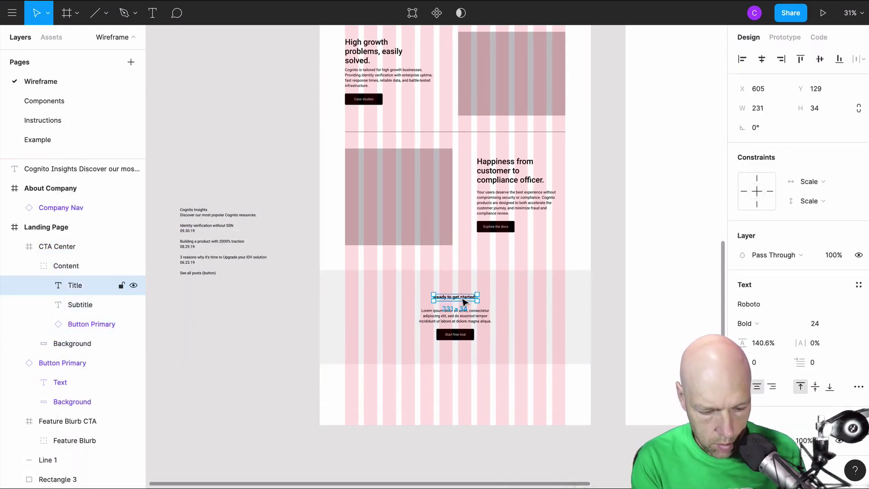
type("Cognito Insights")
key("super+a")
left_click(859, 285)
left_click(798, 370)
- Widen the CTA subtitle to 1169 and replace its text with "Discover our most popular Cognito resources." copied from the side text box
left_click(455, 316)
left_click_drag(491, 316, 566, 317)
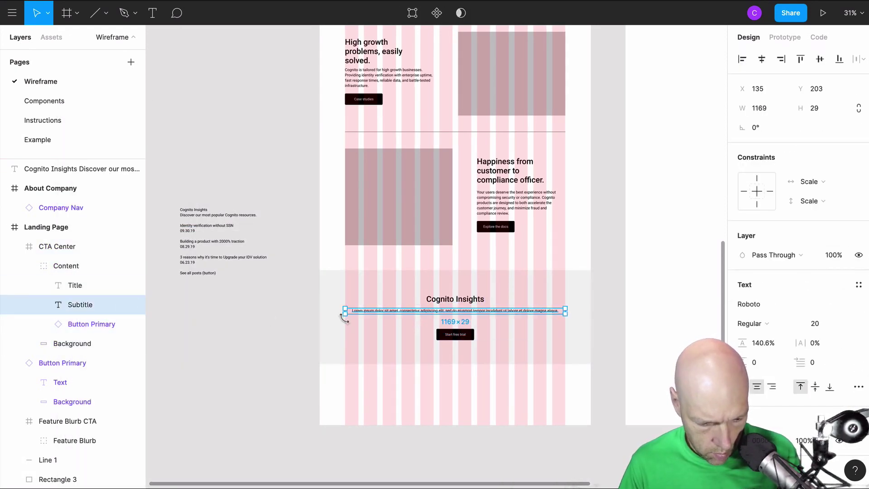
triple_click(219, 215)
left_click(858, 207)
left_click(774, 270)
key("super+c")
double_click(455, 311)
key("super+v")
left_click(608, 313)
- Move the Cognito Insights title and subtitle together up towards the section's upper edge
scroll(462, 317, "up", 5)
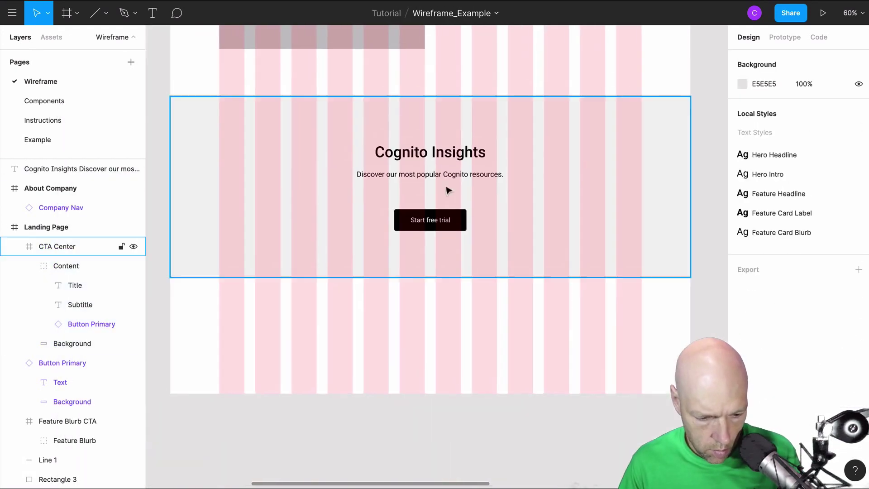
double_click(452, 154)
left_click(470, 180, "shift")
double_click(472, 162)
left_click_drag(470, 180, 471, 156)
- Move the section's button well down and extend the grey background downward to leave room for a row of cards
left_click_drag(461, 219, 506, 339)
double_click(505, 253)
left_click_drag(458, 276, 458, 307)
scroll(458, 306, "down", 5)
scroll(199, 172, "up", 5)
scroll(200, 173, "down", 8)
scroll(202, 174, "up", 5)
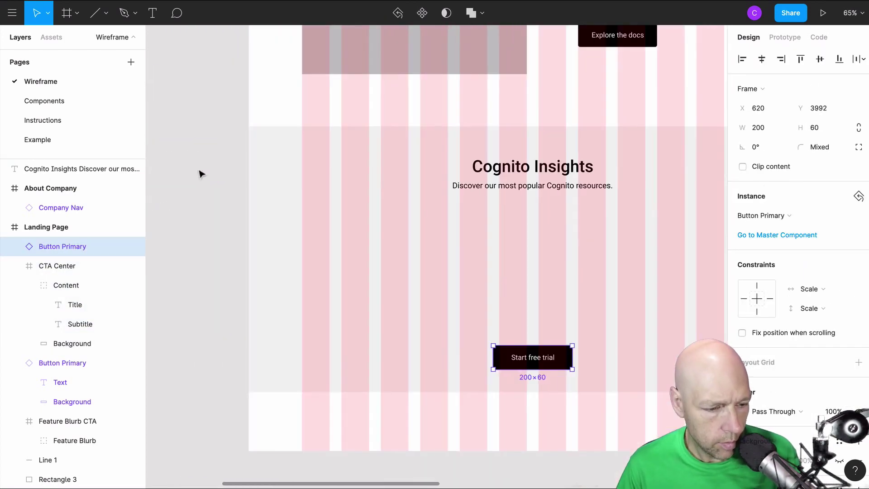
- Draw a 370 × 312 grey rectangle across the first four columns below the subtitle, placed directly on the page at Y 3920
key("r")
left_click_drag(300, 213, 450, 335)
scroll(446, 247, "up", 5)
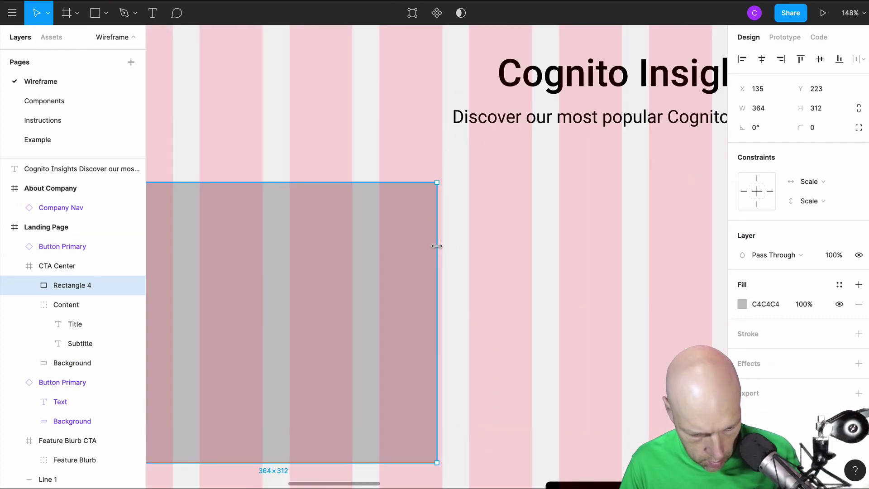
left_click_drag(439, 245, 442, 245)
left_click(448, 344)
double_click(440, 459)
scroll(379, 257, "down", 5)
left_click_drag(378, 256, 377, 365)
scroll(365, 365, "left", 5)
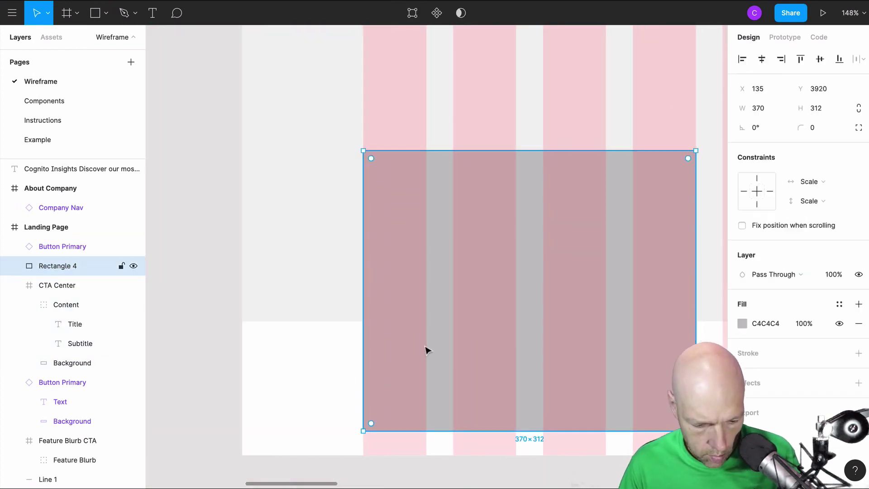
- Duplicate the card rectangle, shorten the copy to the card's upper image area and fill it dark grey
key("super+d")
left_click_drag(440, 431, 445, 322)
left_click(743, 324)
left_click_drag(625, 271, 581, 295)
left_click(317, 358)
- Add the left-aligned Bold 24 text "Headline here for blog post blurb for component" in a 326-wide box on the card's lower area
left_click(152, 13)
left_click_drag(381, 339, 660, 387)
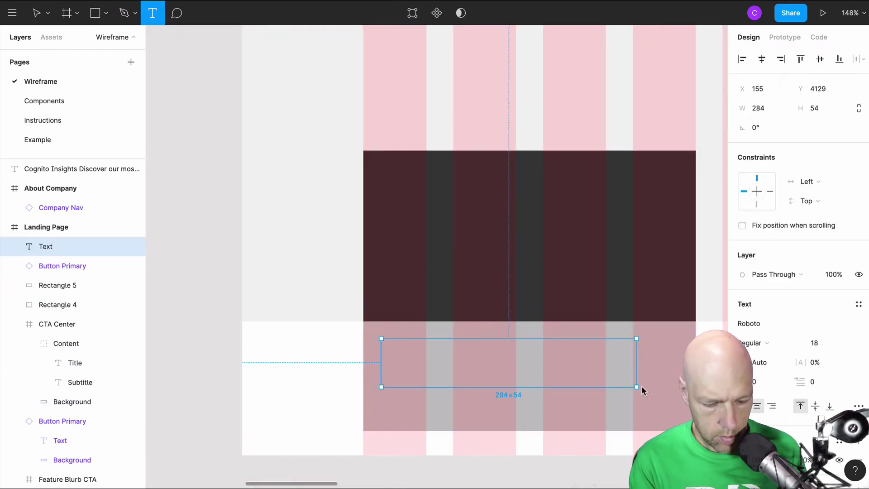
type("Headline here for blog post")
key("Escape")
key("ctrl+b")
left_click(828, 342)
left_click(840, 357)
type("blurb for component")
key("Escape")
key("Escape")
left_click(529, 381)
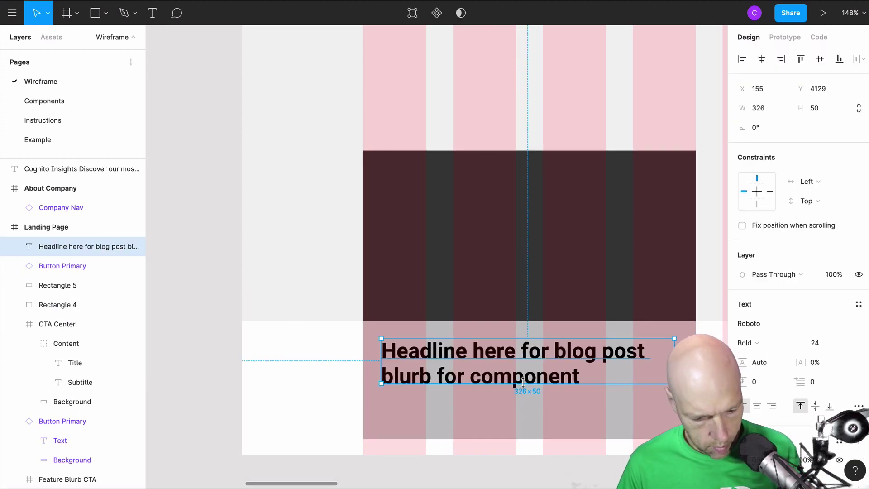
- Duplicate the headline below itself as "Date of post" in Regular 14 and nudge it into place under the headline
left_click_drag(493, 357, 493, 413, "alt")
double_click(494, 412)
type("Date of post")
key("super+a")
left_click(749, 343)
left_click(792, 314)
left_click(820, 343)
left_click_drag(446, 439, 446, 411)
key("Down")
key("Down")
- Save the card's headline and date formatting as text styles named Blog Blurb Headline and Blog Date
double_click(494, 371)
left_click(859, 304)
left_click(851, 329)
type("Blog")
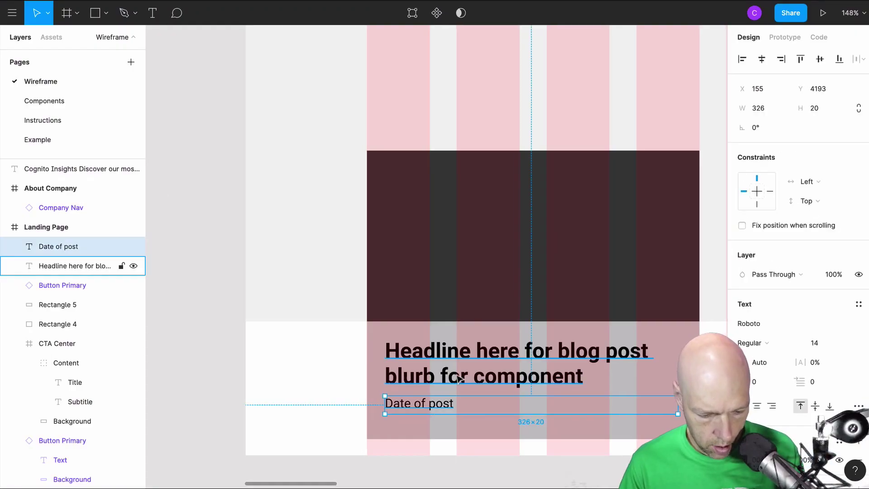
- Turn the card into a Blog Card component in the Components page's Buttons and Cards frame, and return to the Wireframe page
key("ctrl+g")
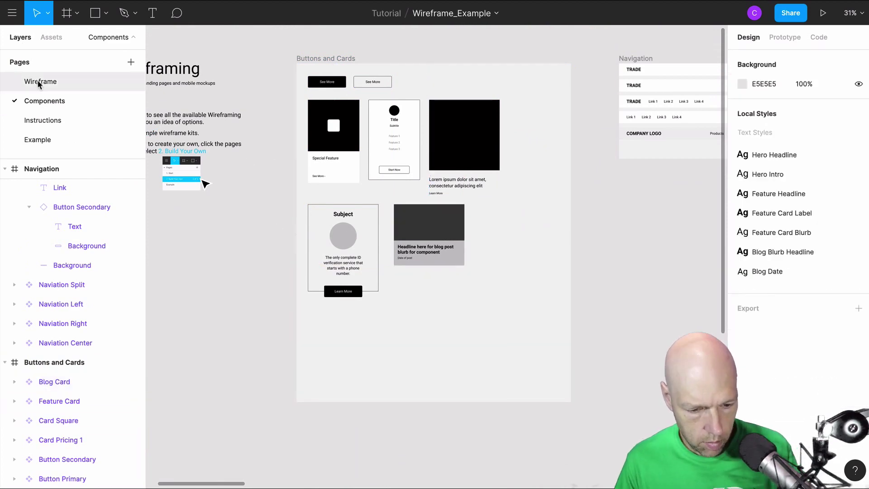
left_click(37, 81)
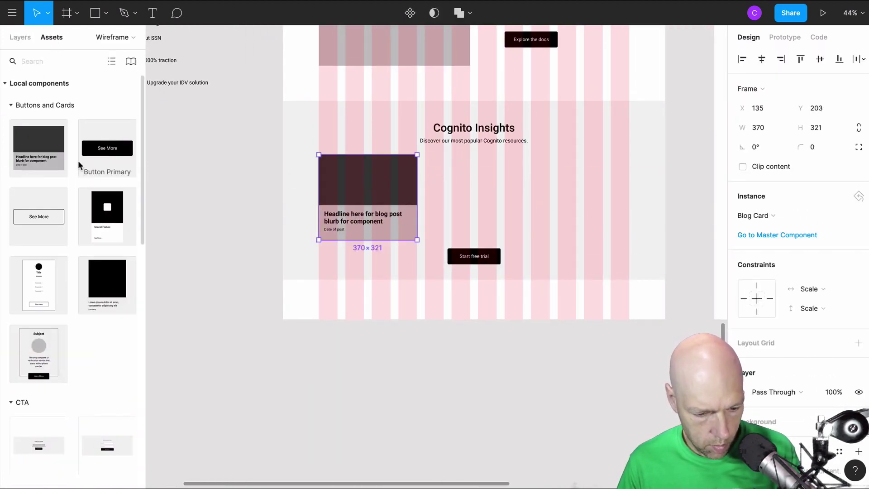
- Complete a row of three Blog Card instances, moving the button and the section background's lower edge slightly down
left_click_drag(39, 144, 566, 175)
left_click_drag(474, 256, 474, 260)
left_click(580, 312)
left_click_drag(544, 285, 544, 296)
- Set the card headlines to "Identity verification without SSN", "Building a product with 2000% traction" and "3 reasons why it's time to Upgrade your IDV solution"
left_click(256, 215)
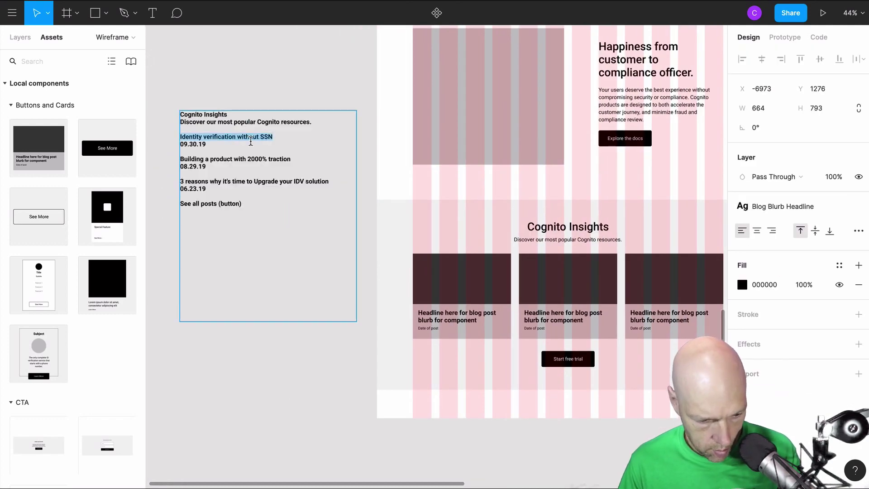
key("ctrl+v")
key("ctrl+v")
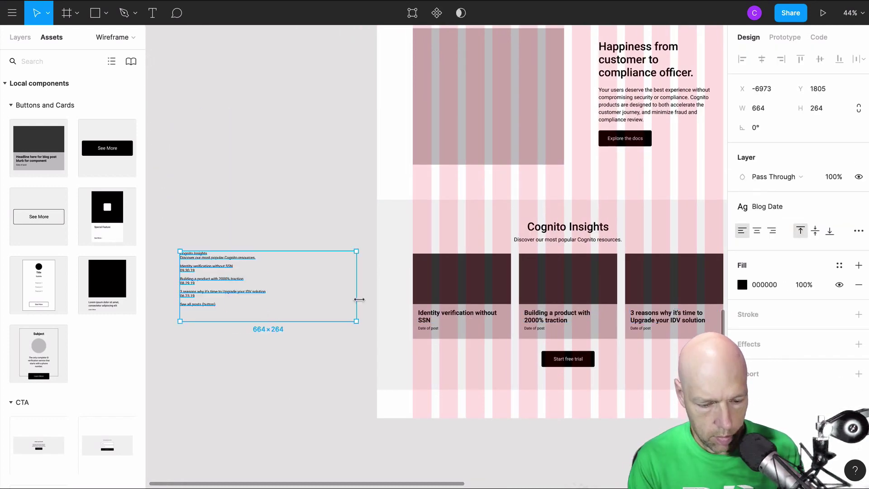
- Set the blog cards' dates to 09.30.19, 08.29.19 and 06.23.19, and the section's button text to "See all posts"
scroll(323, 295, "up", 10)
double_click(216, 321)
key("super+v")
double_click(164, 353)
key("super+v")
double_click(425, 385)
key("super+v")
double_click(370, 461)
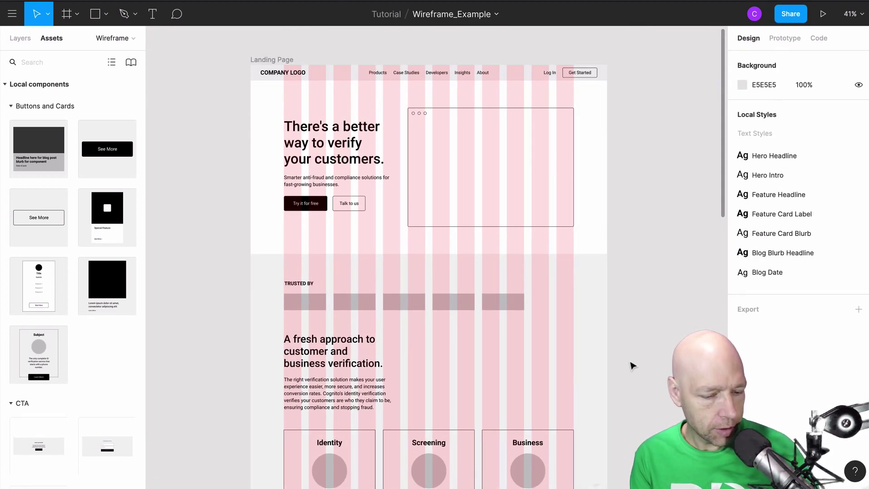
- Review the whole landing page wireframe from the navigation and hero down to the Cognito Insights section
scroll(633, 365, "down", 4)
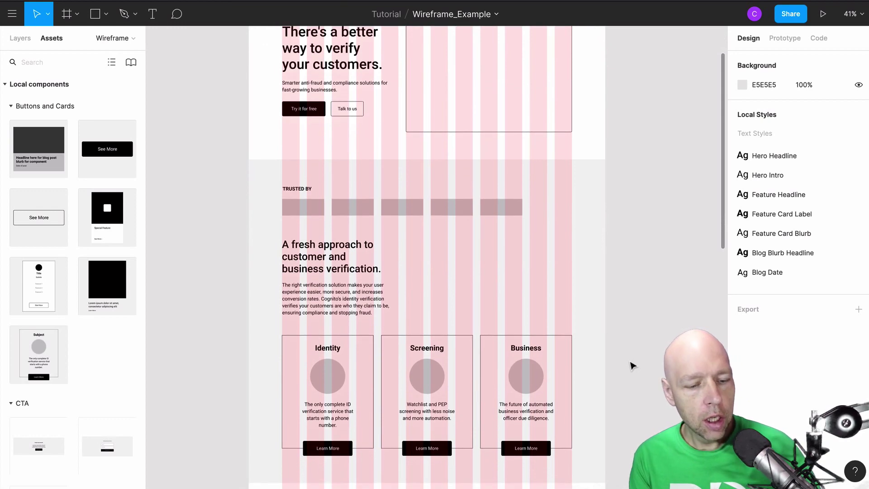
scroll(632, 365, "down", 7)
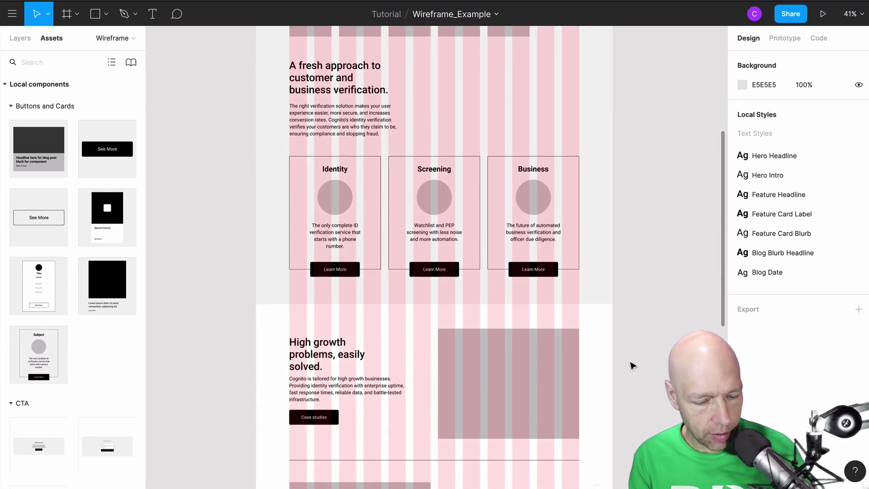
scroll(633, 365, "up", 14)
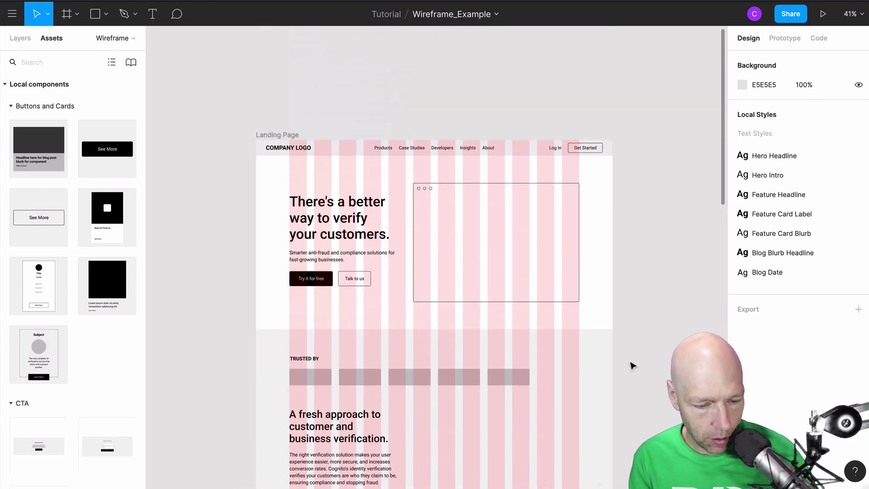
scroll(632, 365, "down", 3)
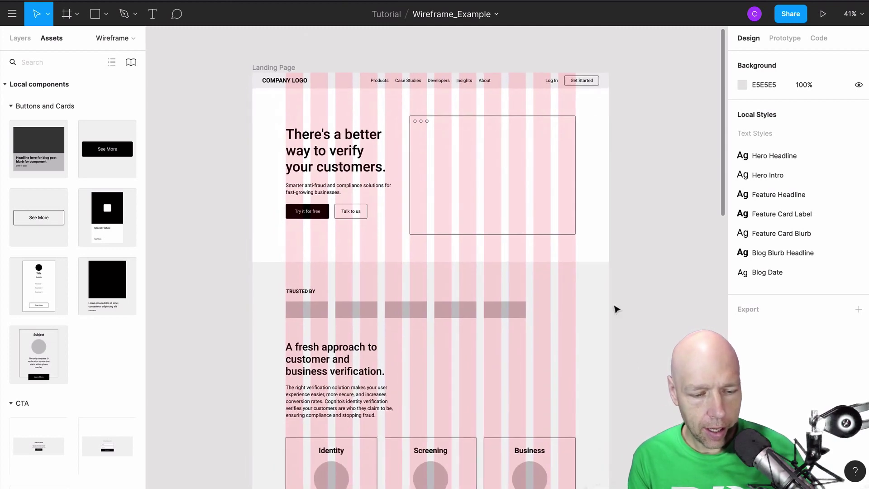
scroll(466, 178, "down", 10)
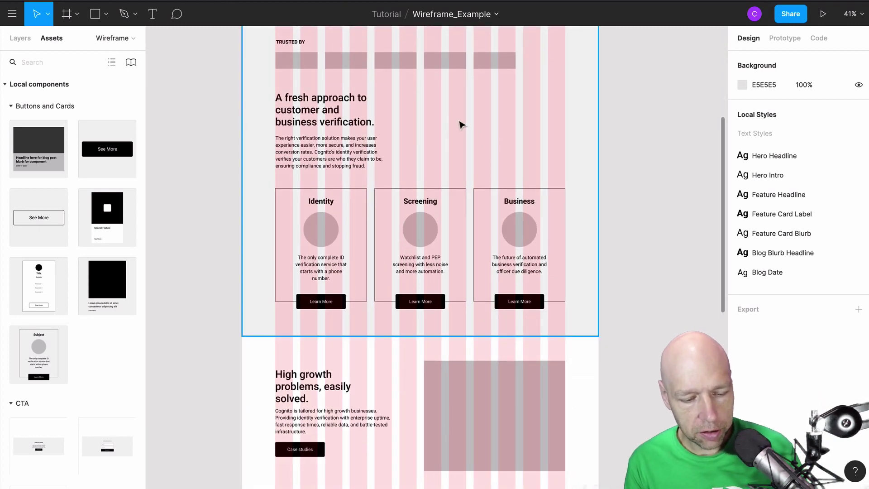
scroll(460, 124, "down", 11)
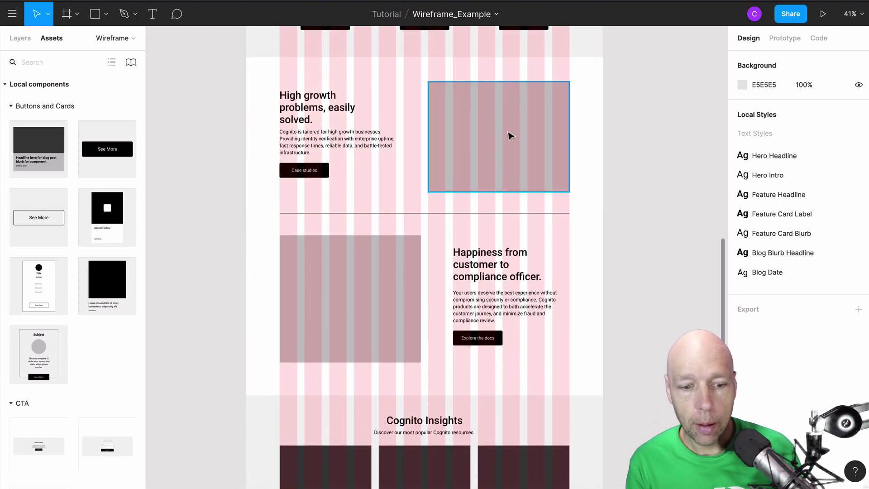
scroll(375, 293, "down", 11)
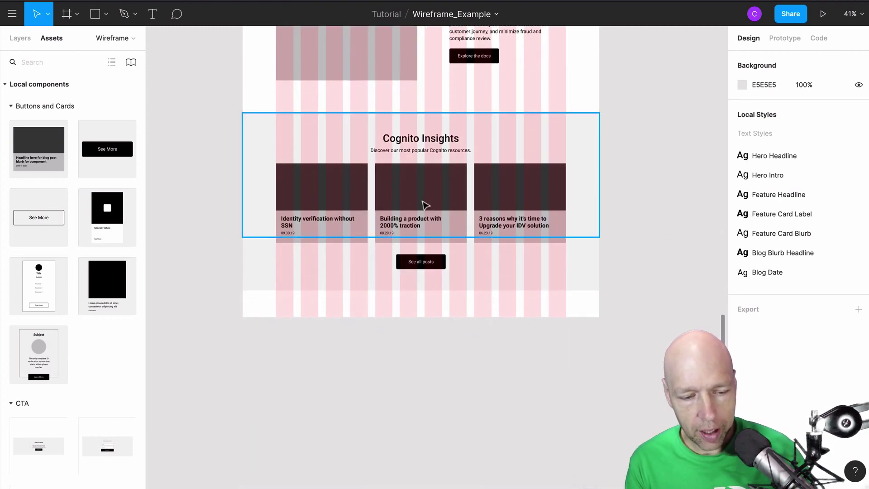
scroll(426, 205, "up", 18)
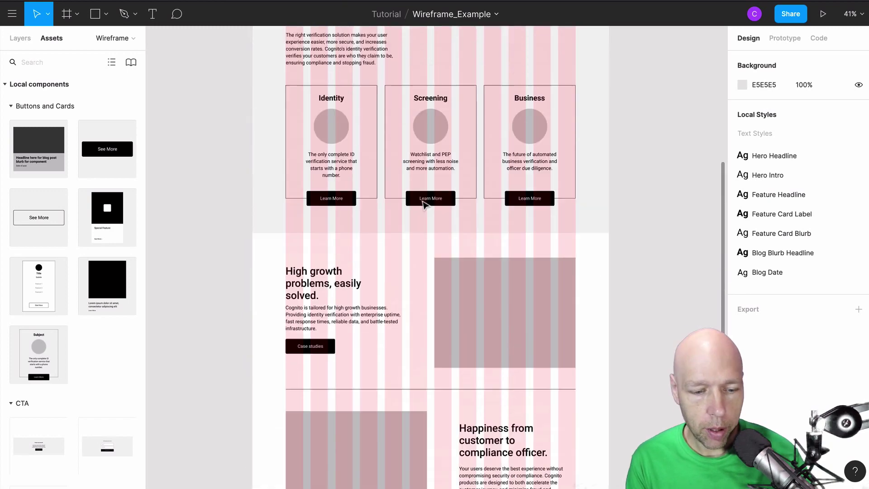
scroll(426, 205, "up", 9)
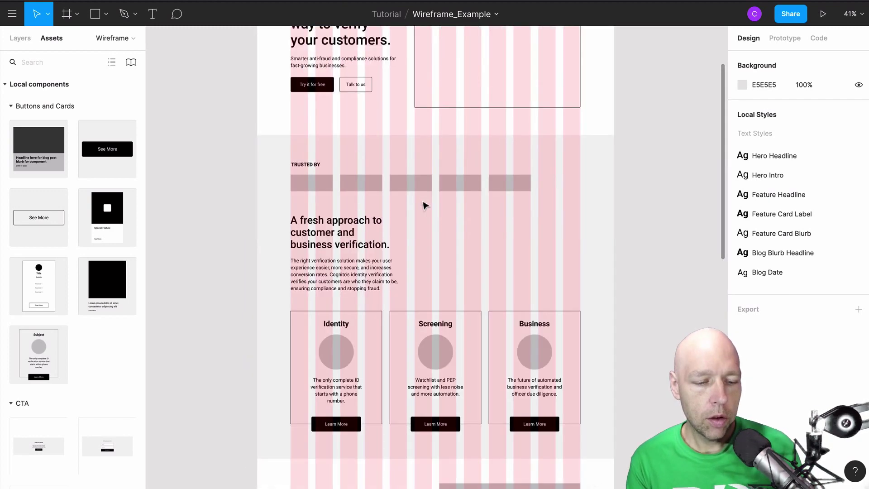
scroll(426, 205, "up", 5)
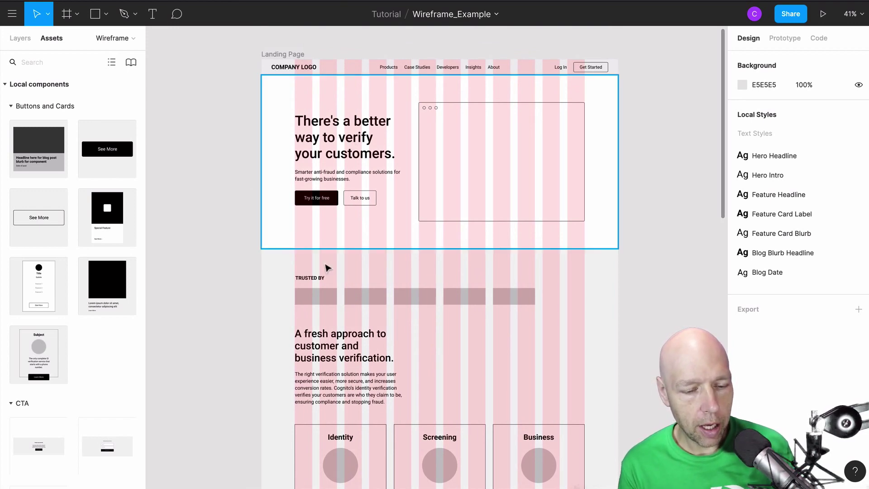
scroll(327, 268, "up", 5)
scroll(322, 268, "up", 2)
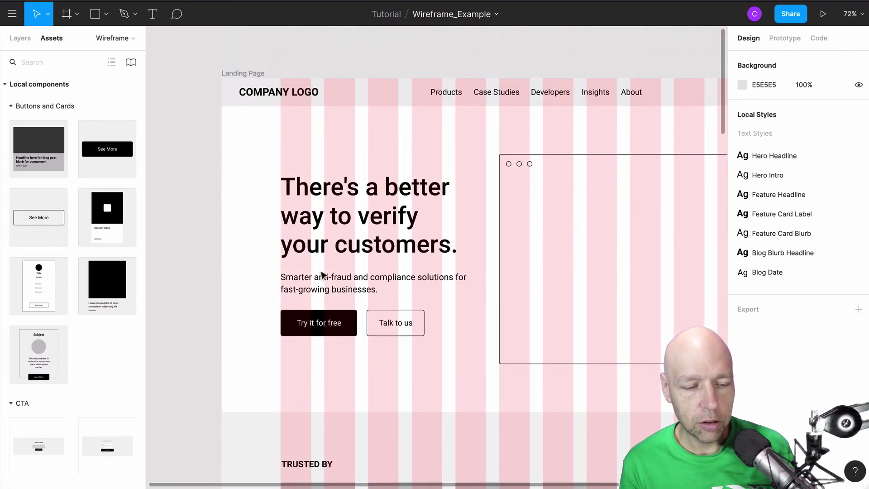
scroll(322, 274, "down", 3)
scroll(322, 273, "right", 4)
scroll(388, 286, "down", 4)
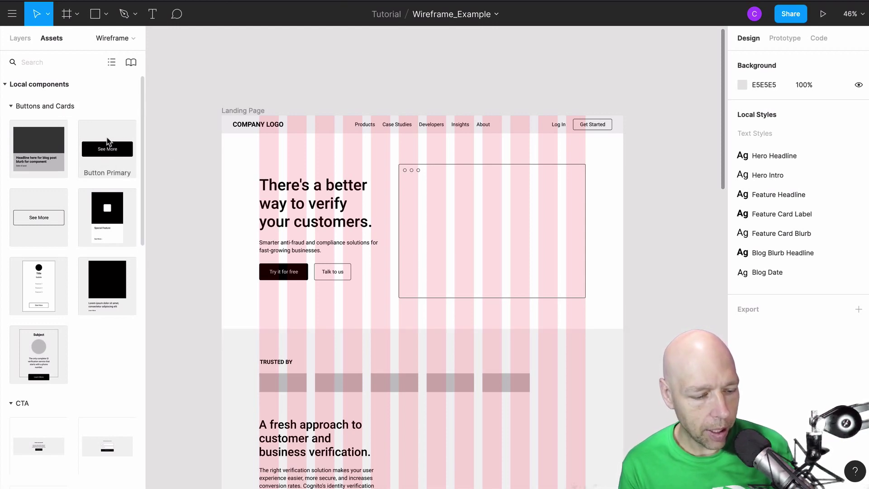
- Browse the local component categories and compare them with the feature cards and blog cards used on the page
scroll(107, 215, "down", 10)
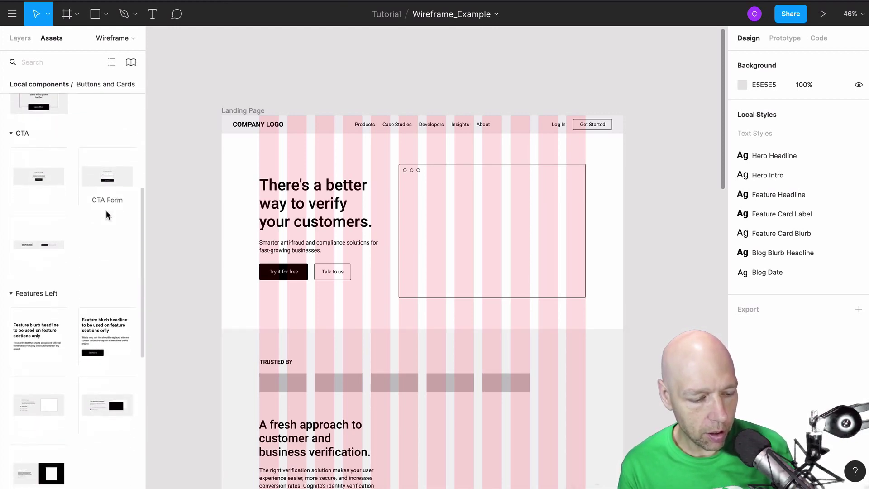
scroll(107, 214, "down", 5)
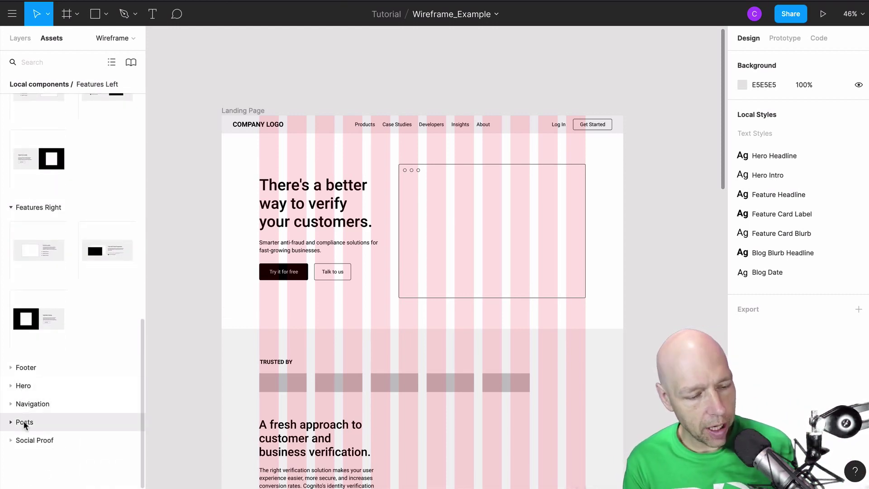
scroll(24, 421, "up", 5)
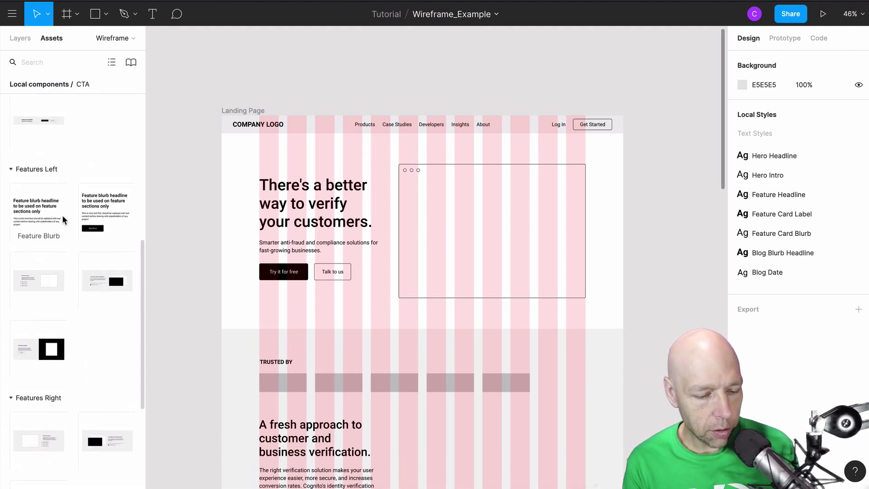
scroll(194, 327, "down", 3)
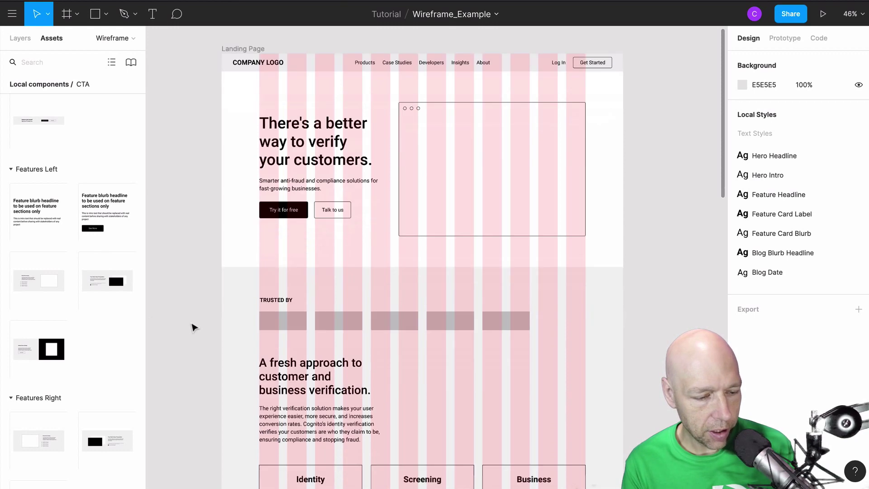
scroll(194, 327, "down", 10)
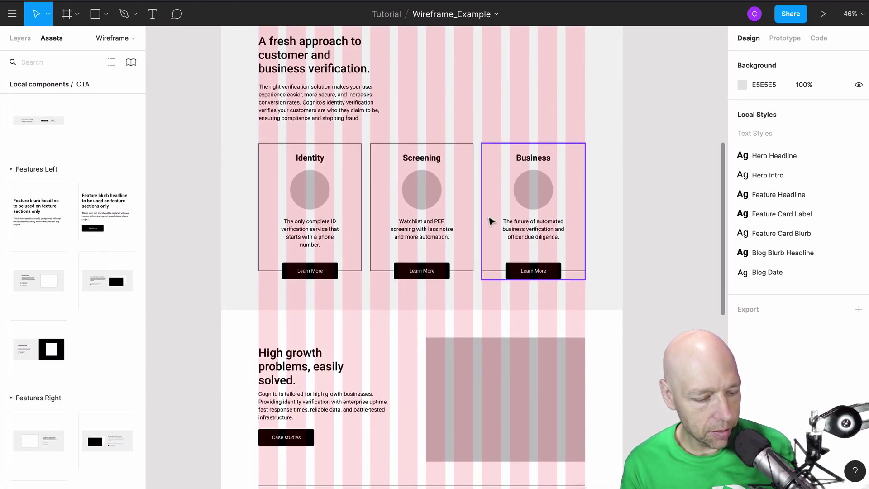
scroll(87, 170, "up", 8)
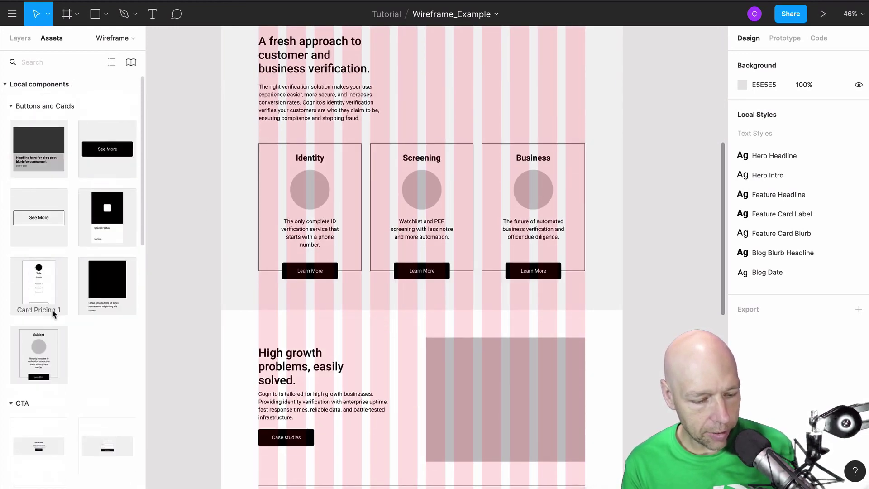
scroll(326, 326, "down", 15)
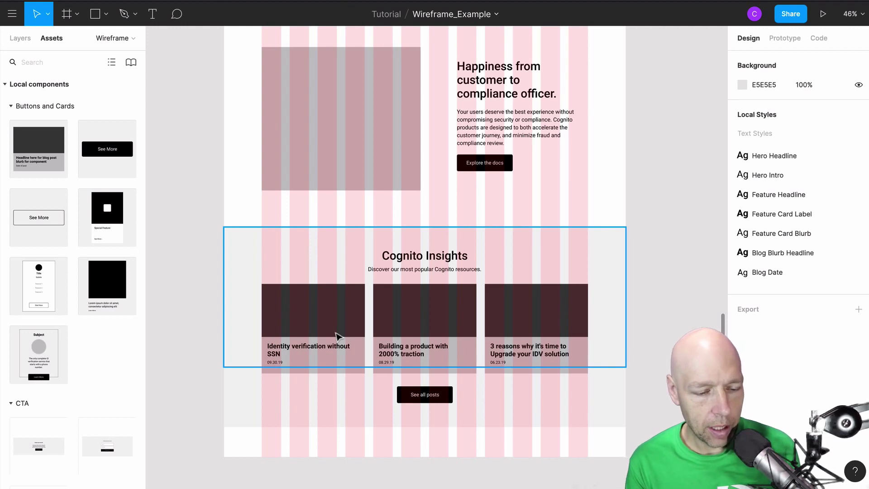
- Place a Blog Card instance above the first Cognito Insights card, inspect it and delete it
left_click_drag(59, 161, 314, 168)
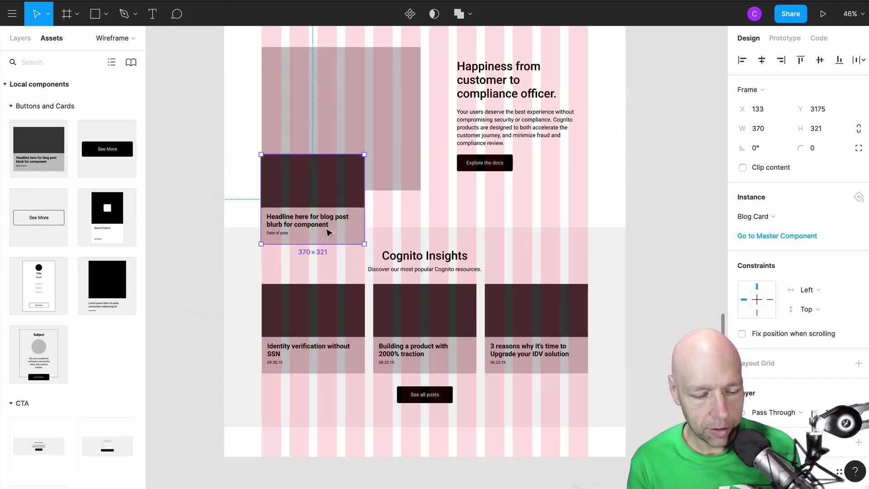
scroll(328, 233, "up", 5)
scroll(328, 233, "down", 3)
scroll(326, 230, "down", 3)
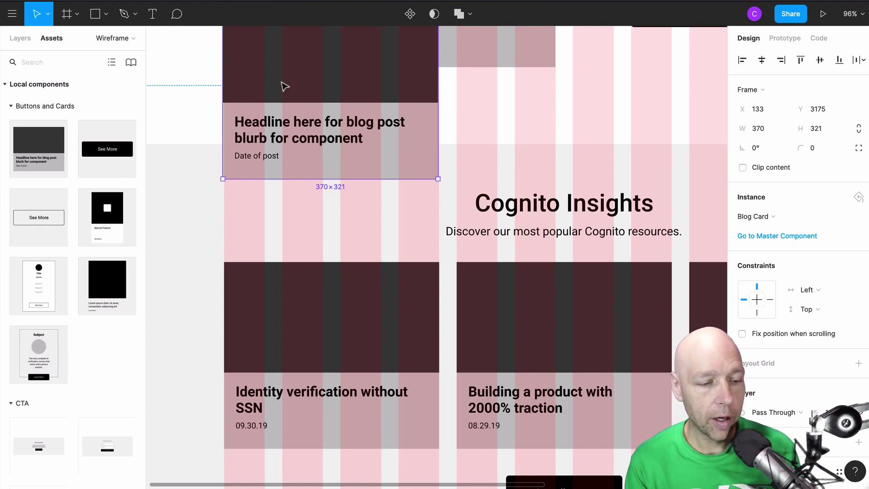
key("Delete")
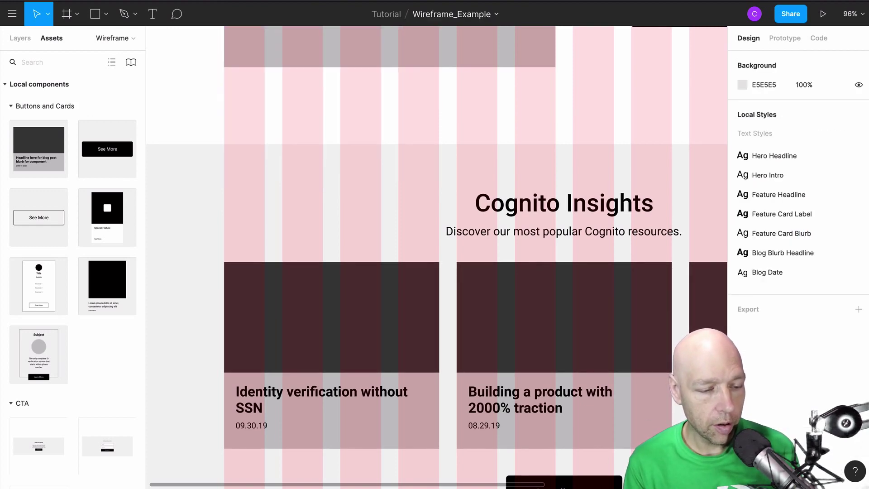
left_click(22, 40)
left_click(47, 107)
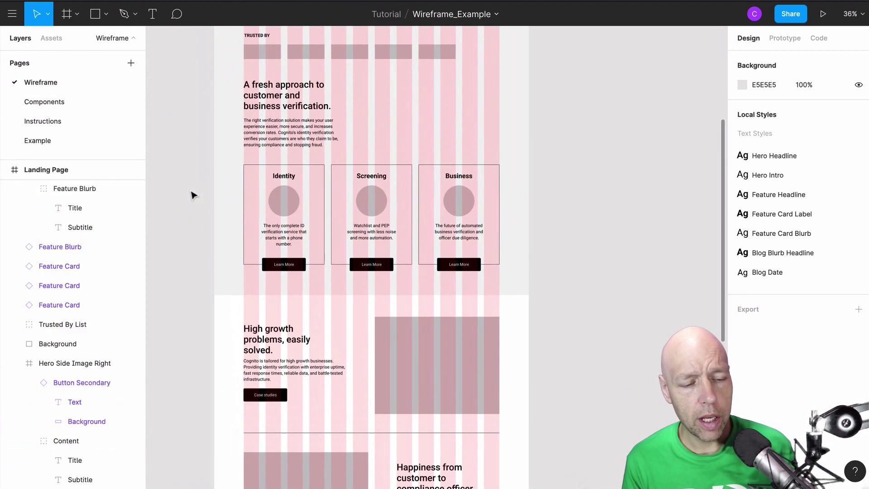
scroll(193, 194, "up", 2)
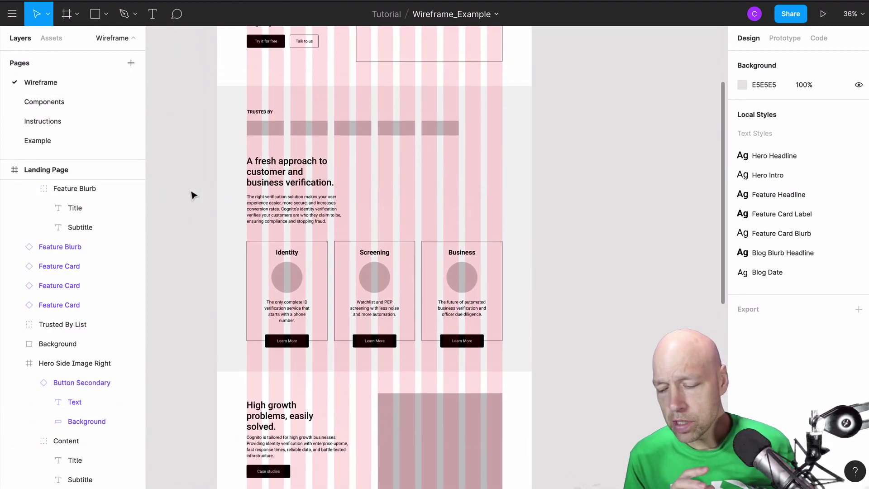
scroll(192, 194, "up", 5)
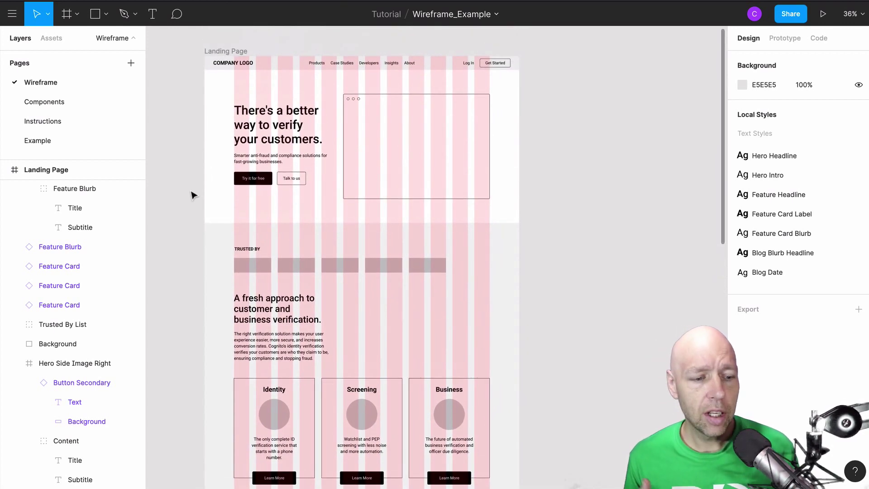